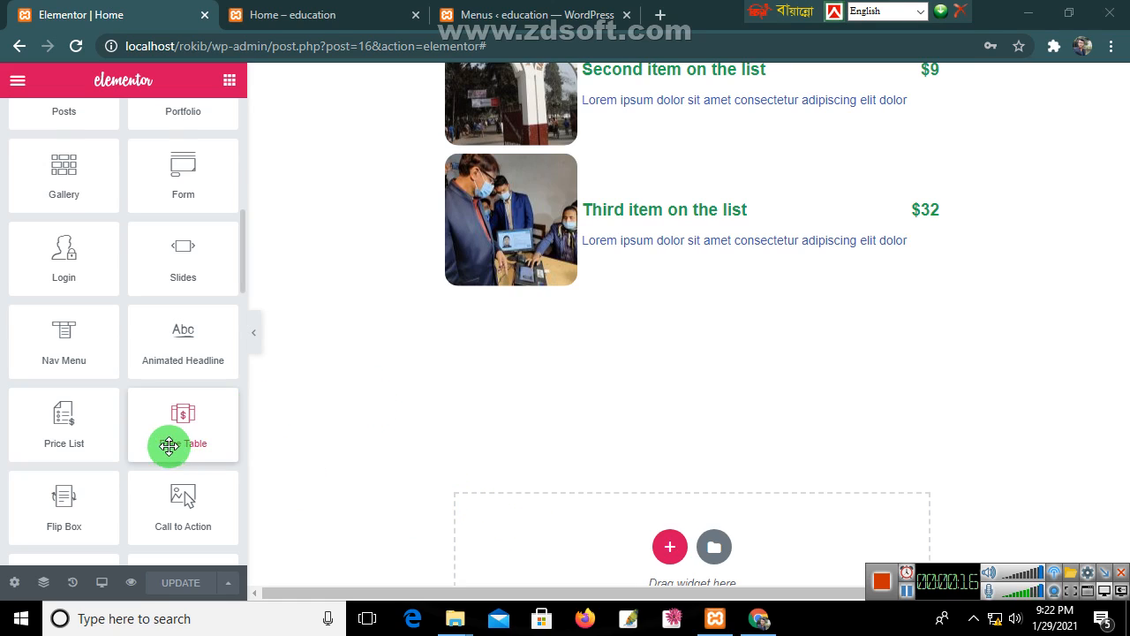
Add a Price Table widget to the page directly below the price list.
{"action": "left_click_drag", "start_coordinate": [172, 429], "coordinate": [567, 340]}
{"action": "scroll", "coordinate": [900, 366], "scroll_direction": "down", "scroll_amount": 4}
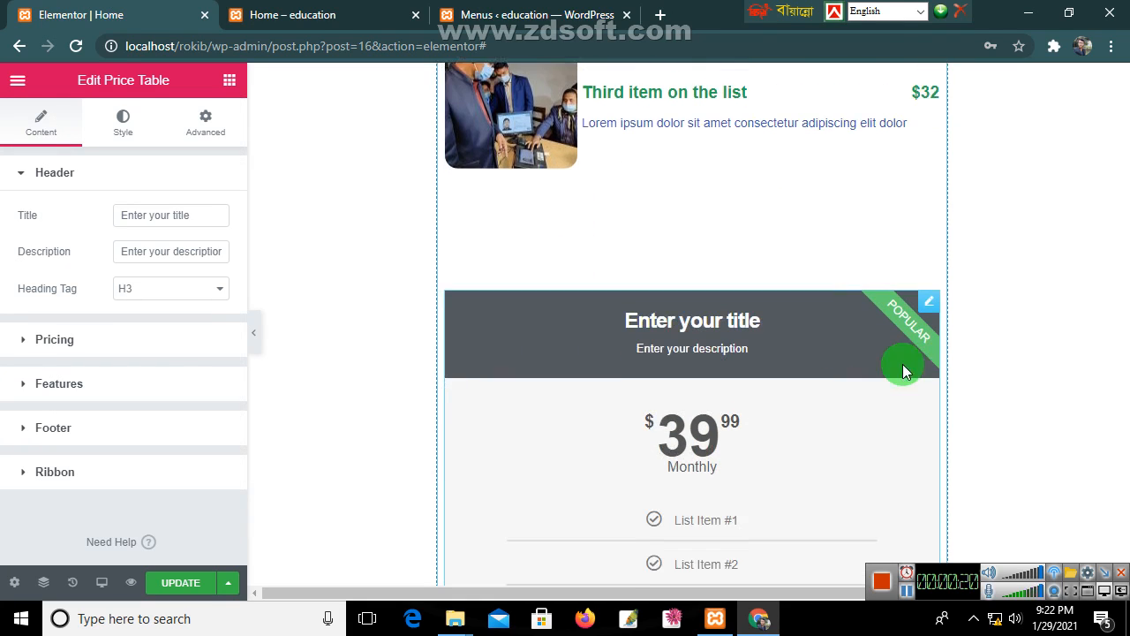
{"action": "scroll", "coordinate": [885, 343], "scroll_direction": "up", "scroll_amount": 2}
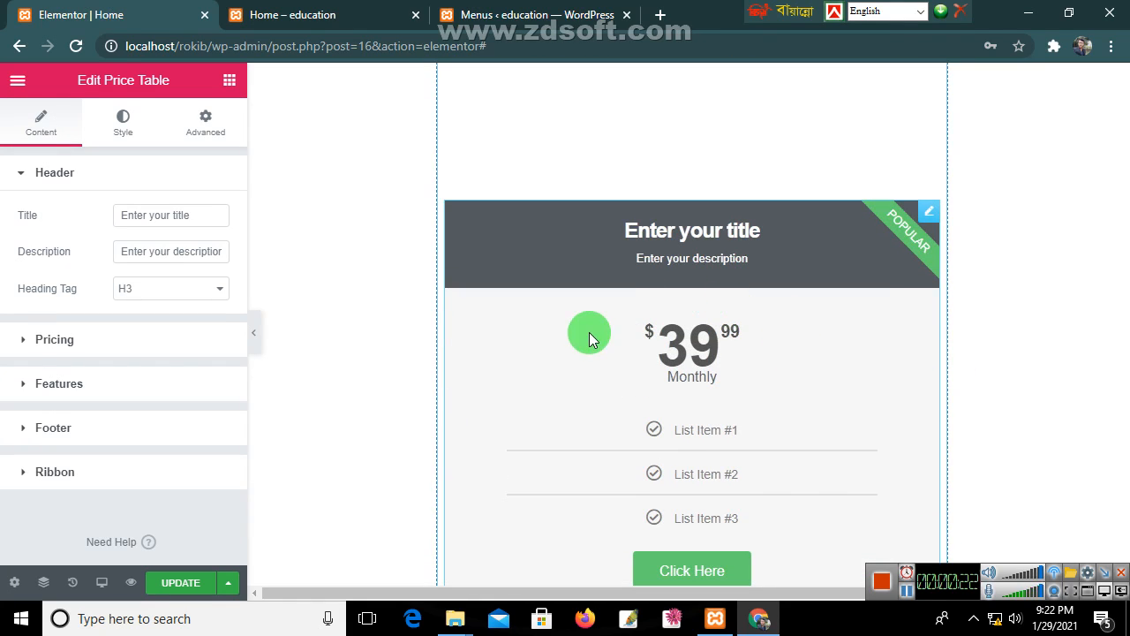
{"action": "scroll", "coordinate": [1011, 362], "scroll_direction": "up", "scroll_amount": 2}
{"action": "scroll", "coordinate": [1008, 355], "scroll_direction": "down", "scroll_amount": 2}
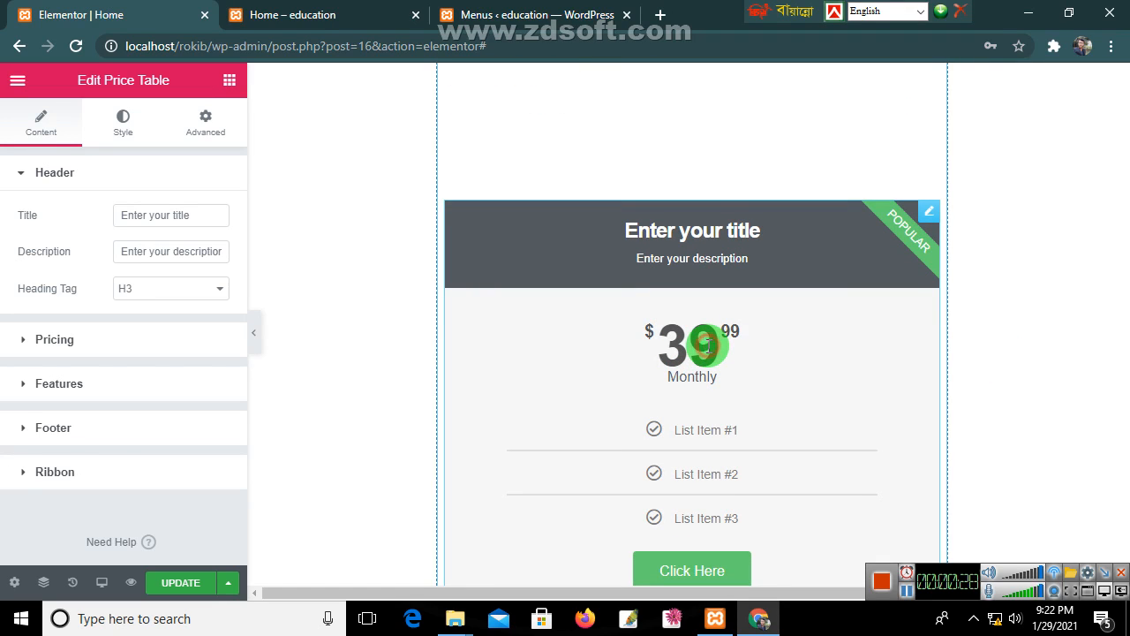
{"action": "left_click", "coordinate": [720, 361]}
{"action": "scroll", "coordinate": [720, 362], "scroll_direction": "down", "scroll_amount": 2}
{"action": "scroll", "coordinate": [722, 365], "scroll_direction": "up", "scroll_amount": 1}
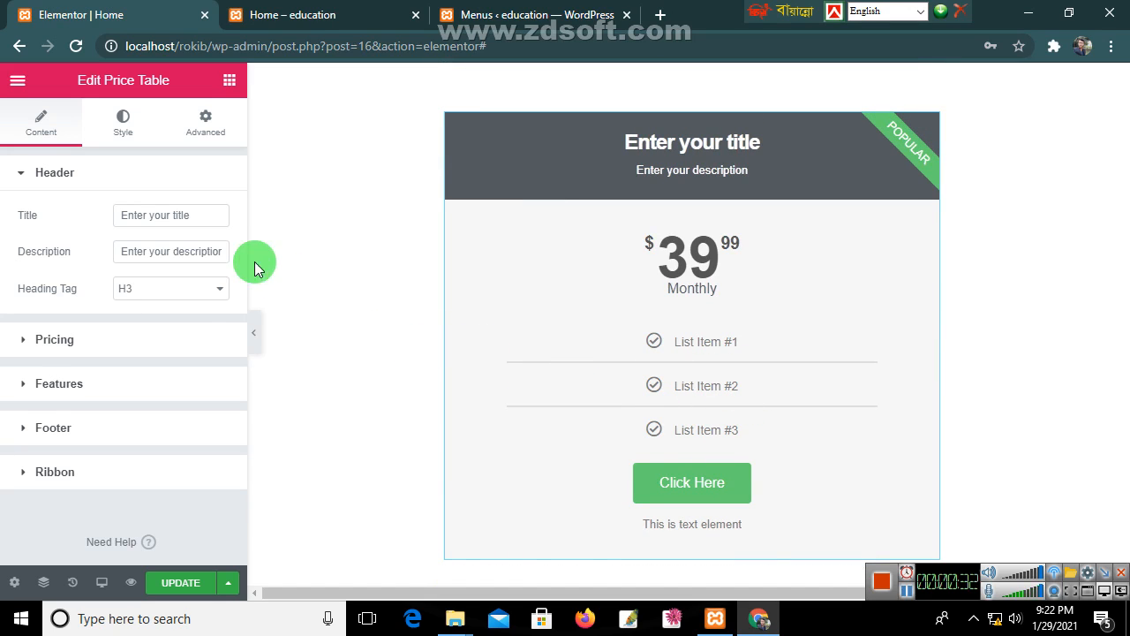
Set the price table's header title to "Rolax Watch".
{"action": "left_click_drag", "start_coordinate": [196, 217], "coordinate": [110, 220]}
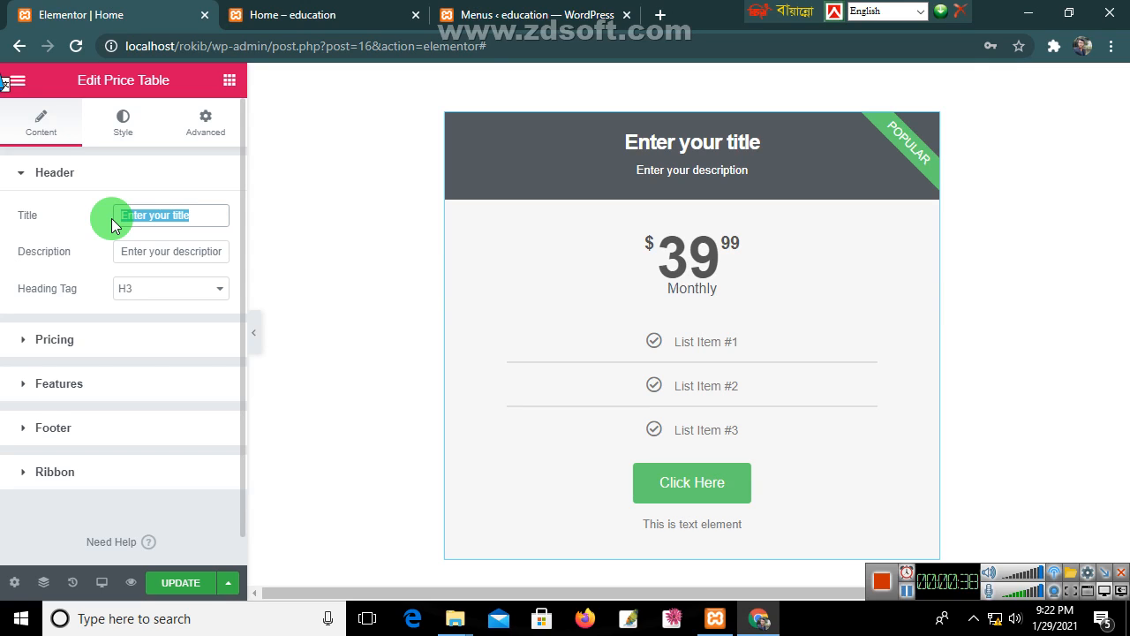
{"action": "type", "text": "R"}
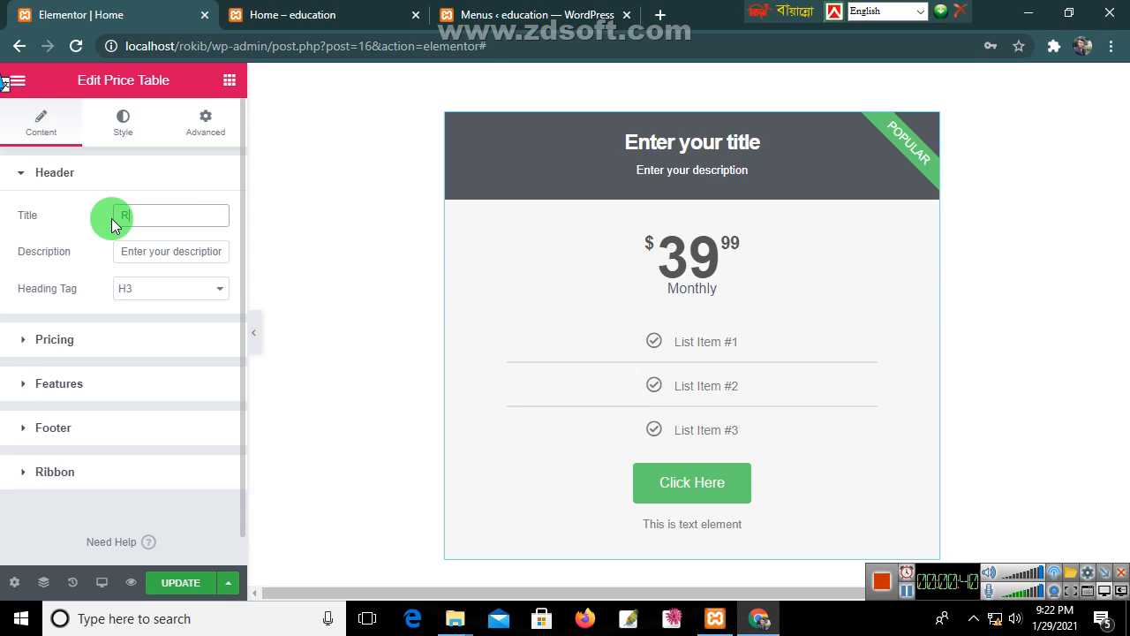
{"action": "type", "text": "olax "}
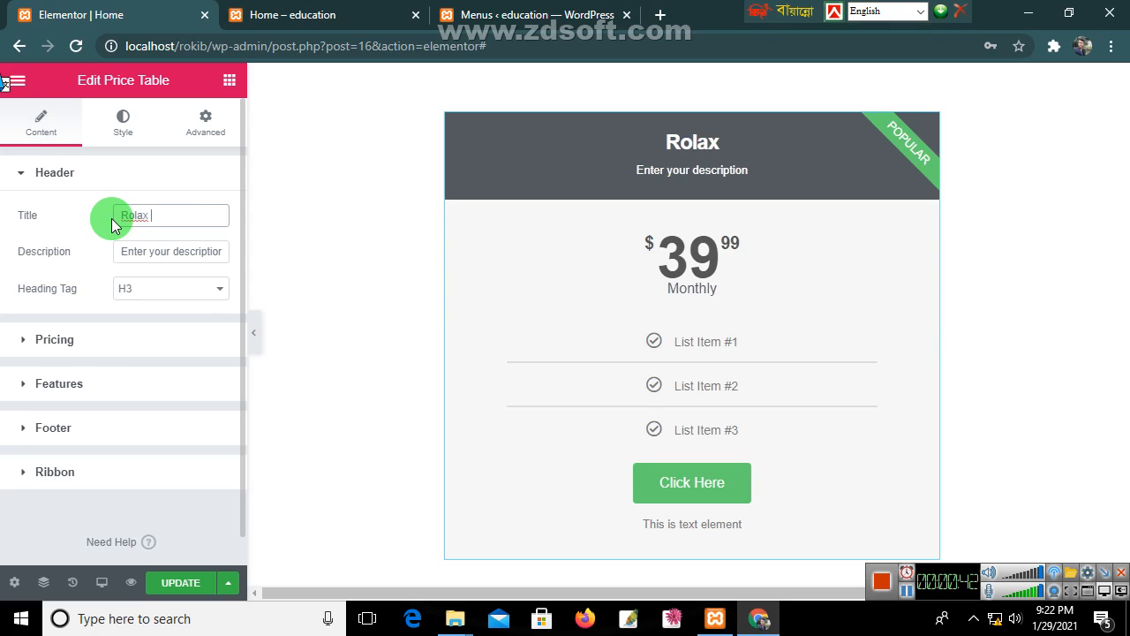
{"action": "type", "text": "Watch"}
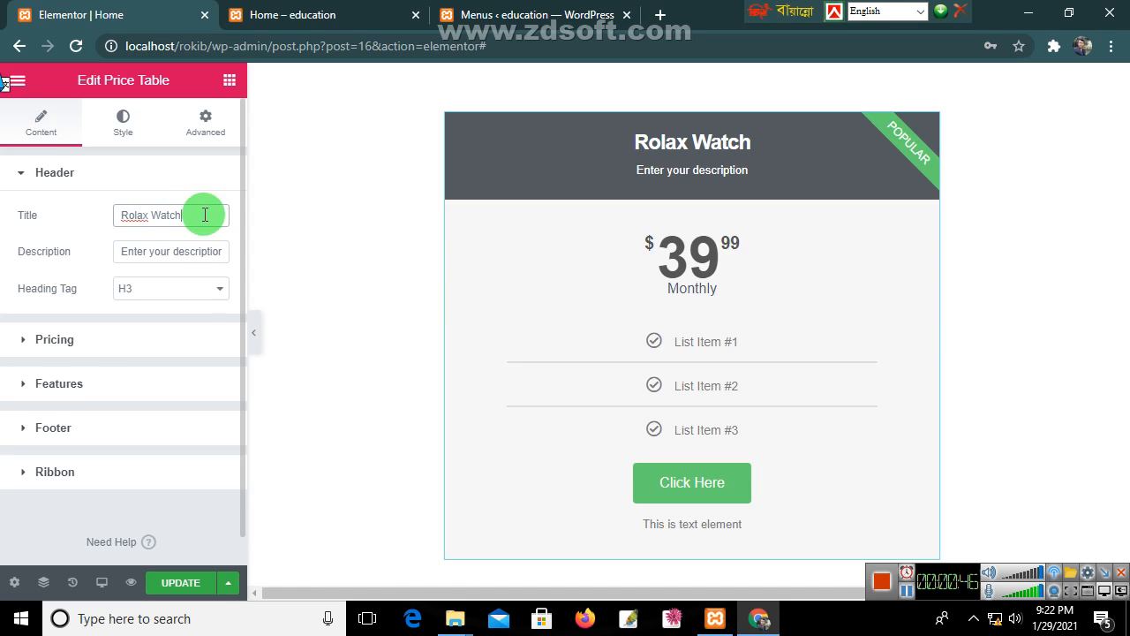
Copy the Lorem ipsum description text from the first item of the price list above.
{"action": "left_click_drag", "start_coordinate": [224, 252], "coordinate": [83, 253]}
{"action": "scroll", "coordinate": [547, 194], "scroll_direction": "up", "scroll_amount": 5}
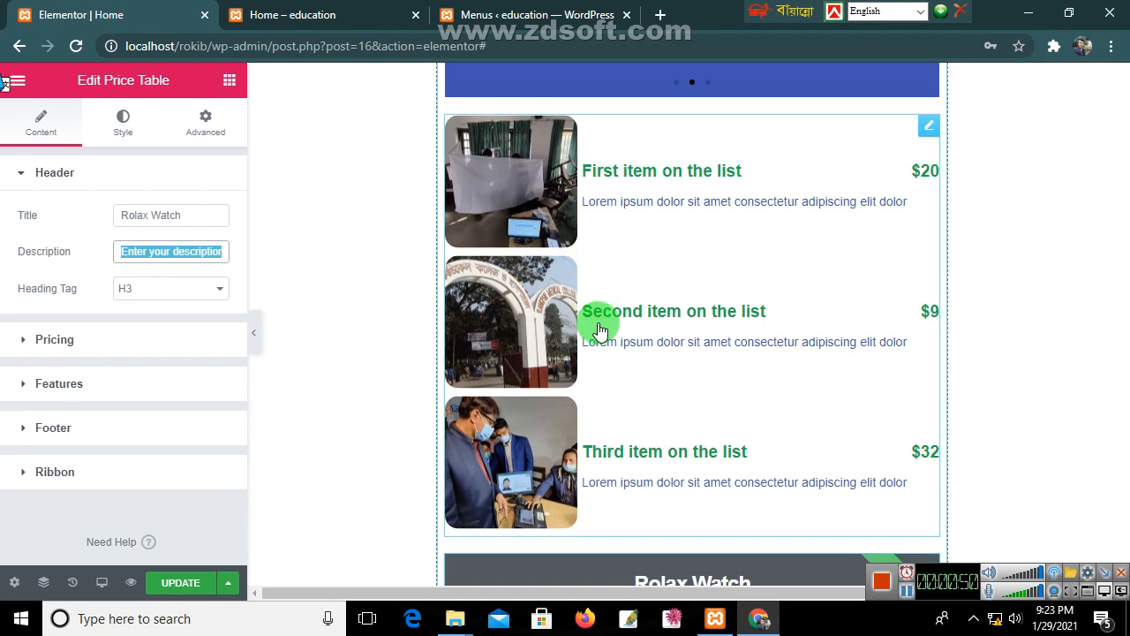
{"action": "left_click_drag", "start_coordinate": [598, 330], "coordinate": [799, 106]}
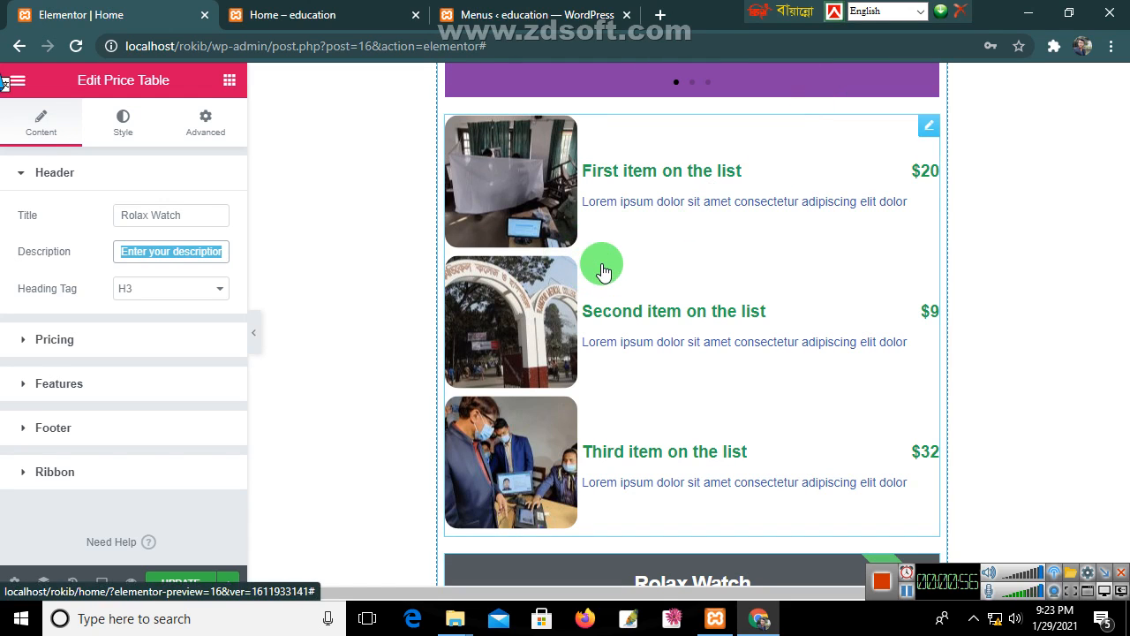
{"action": "left_click", "coordinate": [623, 207]}
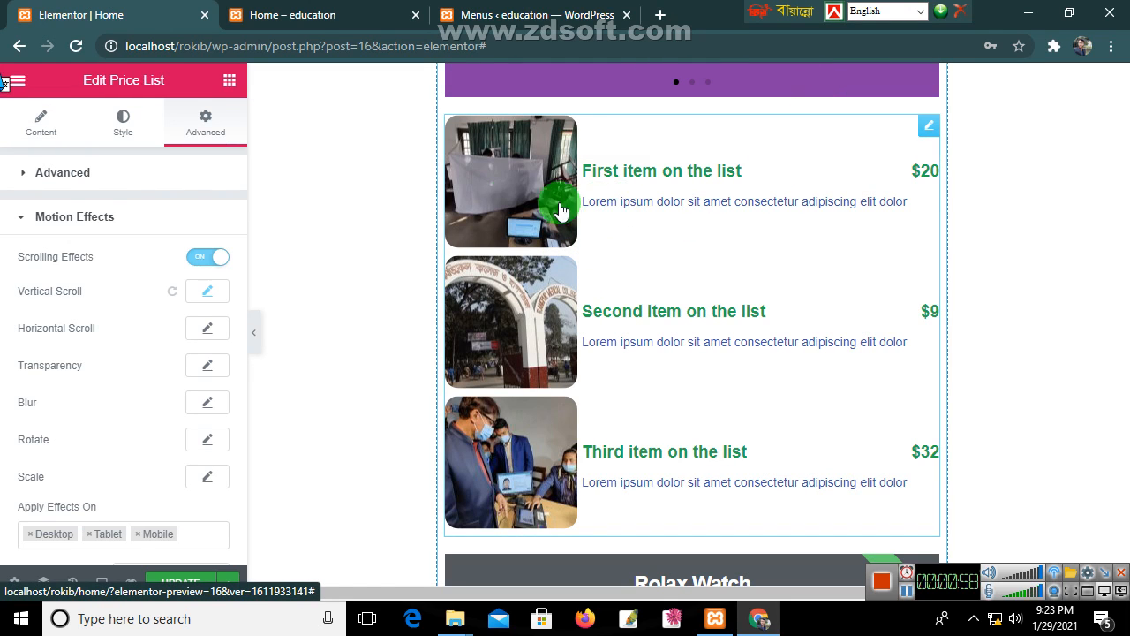
{"action": "left_click", "coordinate": [39, 142]}
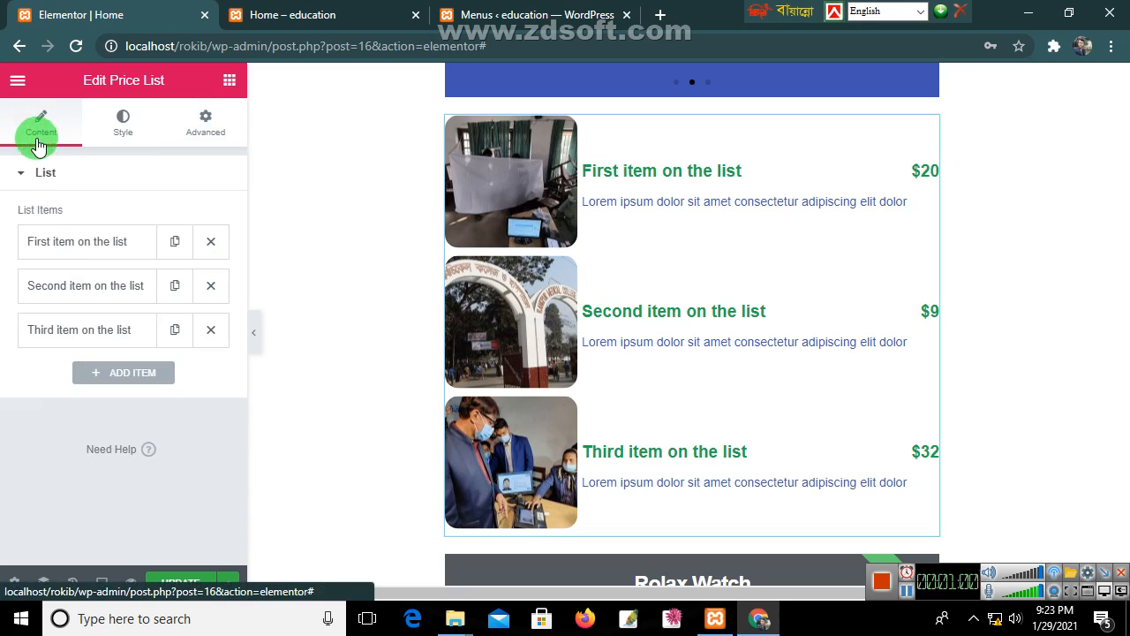
{"action": "left_click", "coordinate": [99, 242]}
{"action": "left_click_drag", "start_coordinate": [168, 429], "coordinate": [4, 410]}
{"action": "key", "text": "ctrl+c"}
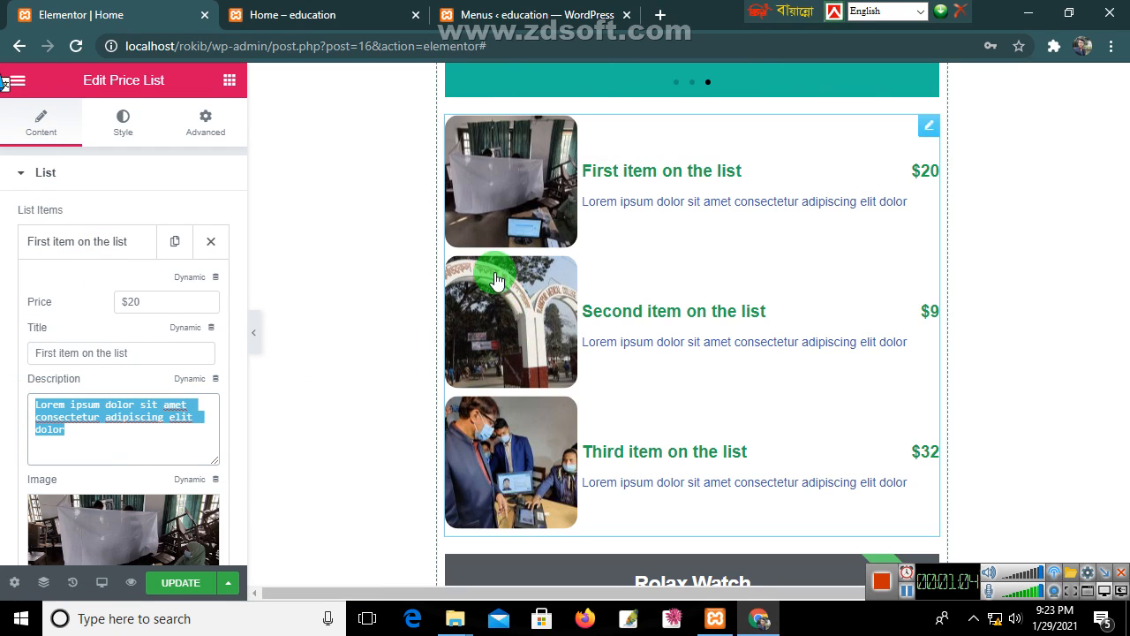
Replace the price table's header description with the copied Lorem ipsum text and set its heading tag to H6.
{"action": "scroll", "coordinate": [588, 462], "scroll_direction": "down", "scroll_amount": 6}
{"action": "scroll", "coordinate": [655, 344], "scroll_direction": "up", "scroll_amount": 2}
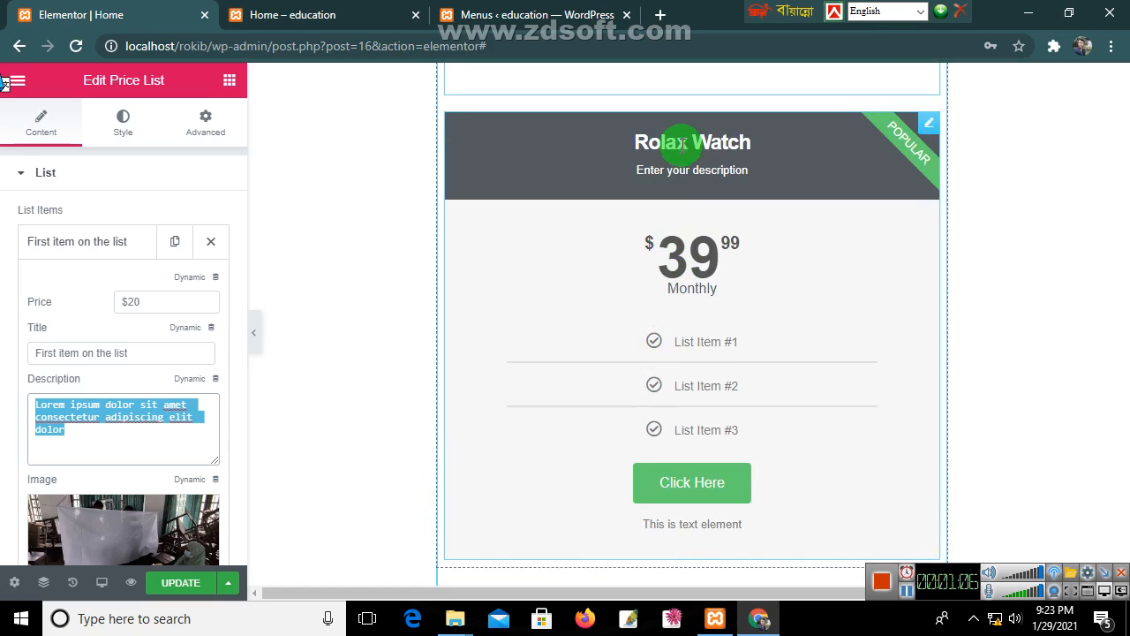
{"action": "left_click", "coordinate": [653, 141]}
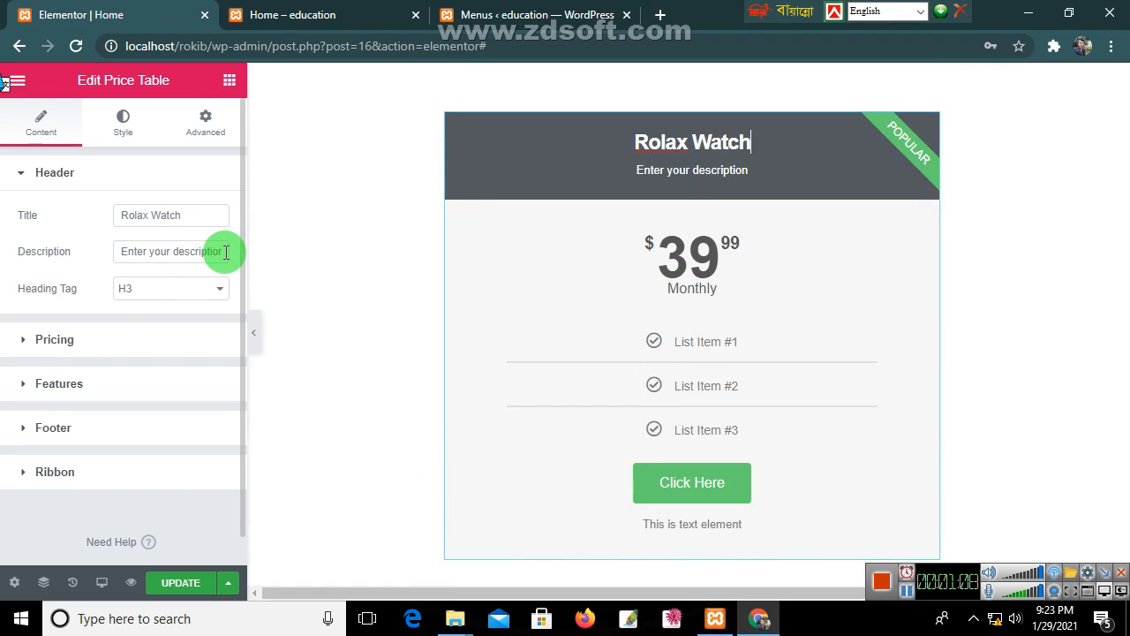
{"action": "left_click_drag", "start_coordinate": [224, 250], "coordinate": [106, 249]}
{"action": "key", "text": "ctrl+v"}
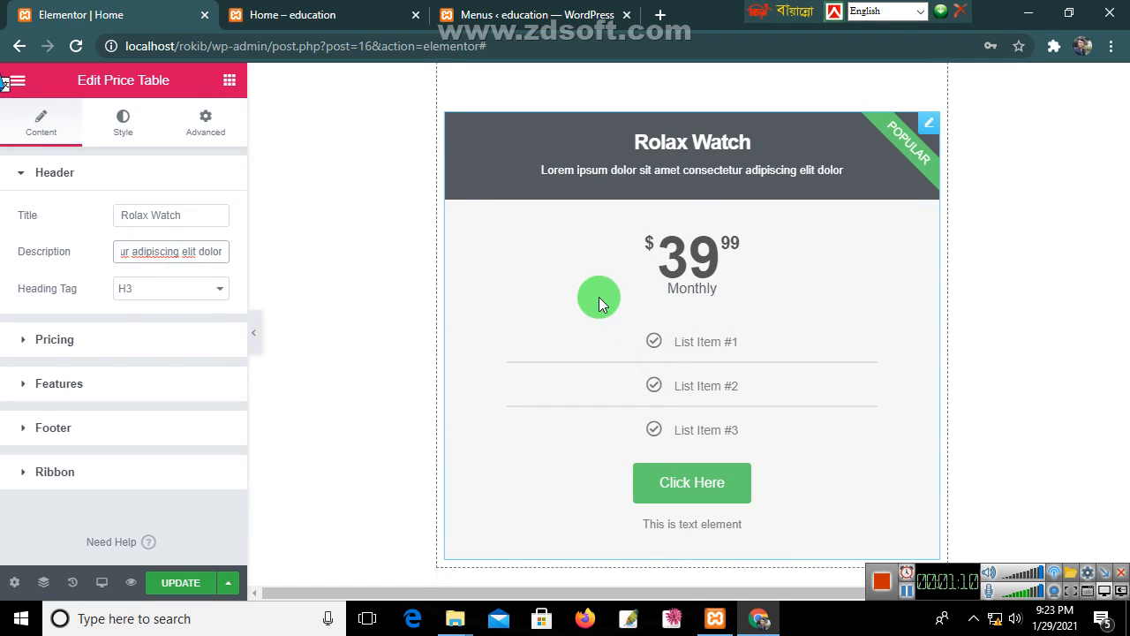
{"action": "left_click", "coordinate": [169, 300]}
{"action": "left_click", "coordinate": [153, 358]}
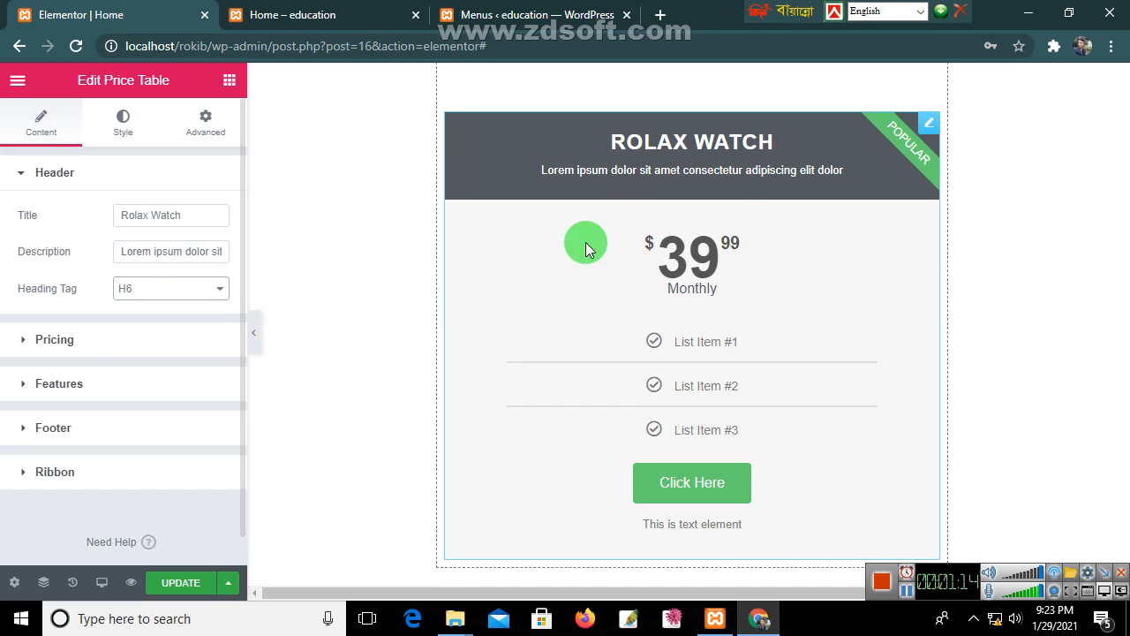
Switch the price table's currency symbol to Custom and enter the taka sign ৳ as the custom symbol.
{"action": "left_click", "coordinate": [70, 344]}
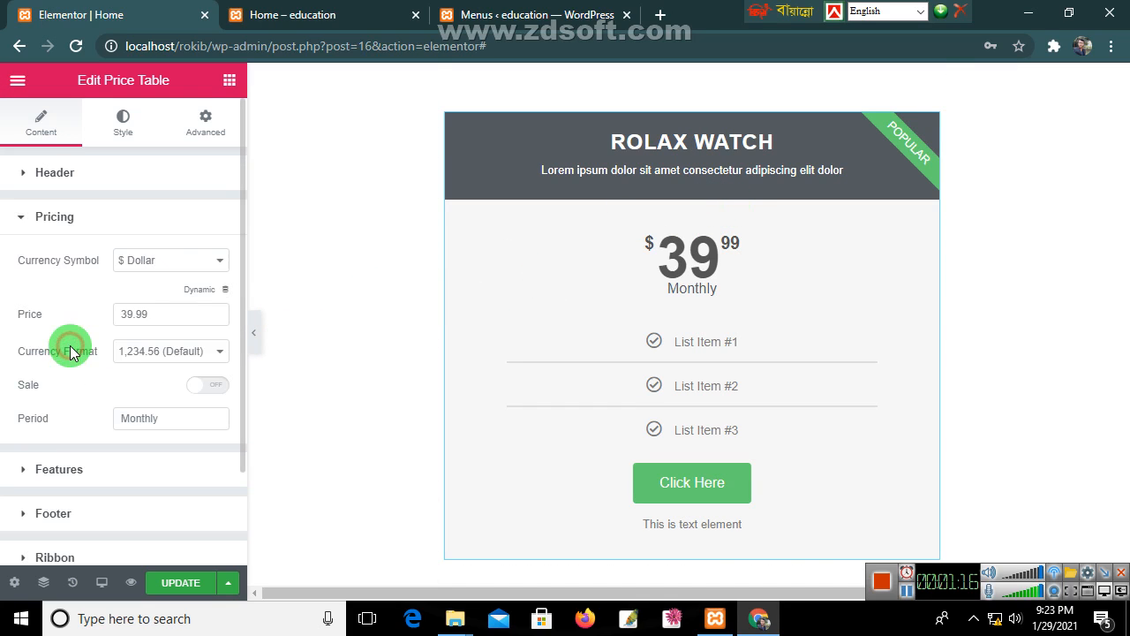
{"action": "left_click", "coordinate": [185, 265]}
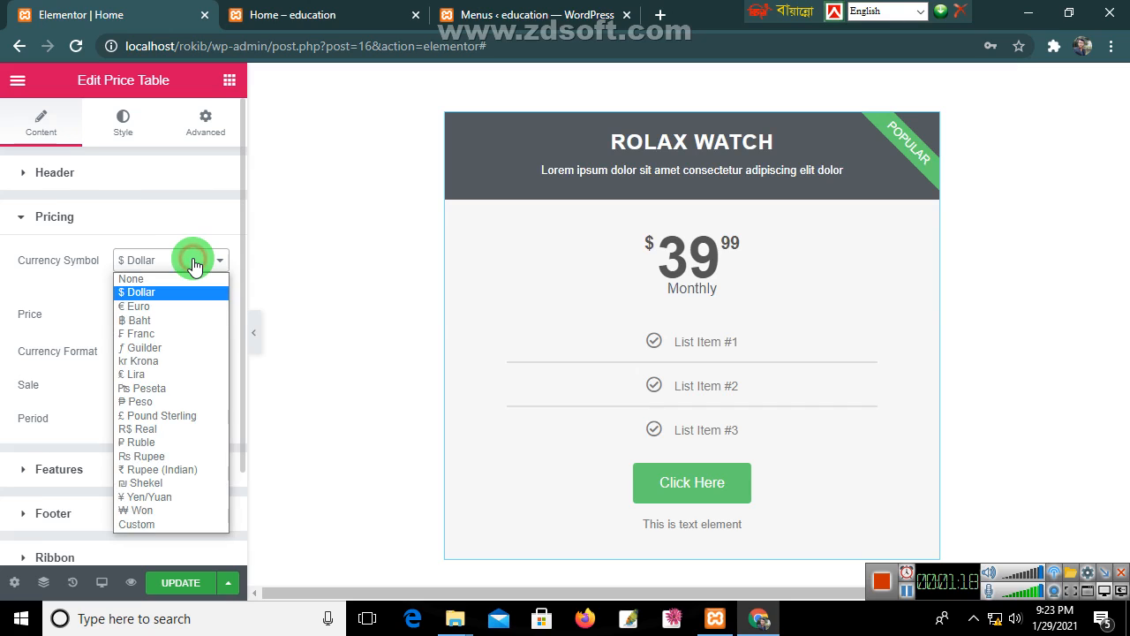
{"action": "left_click", "coordinate": [161, 524]}
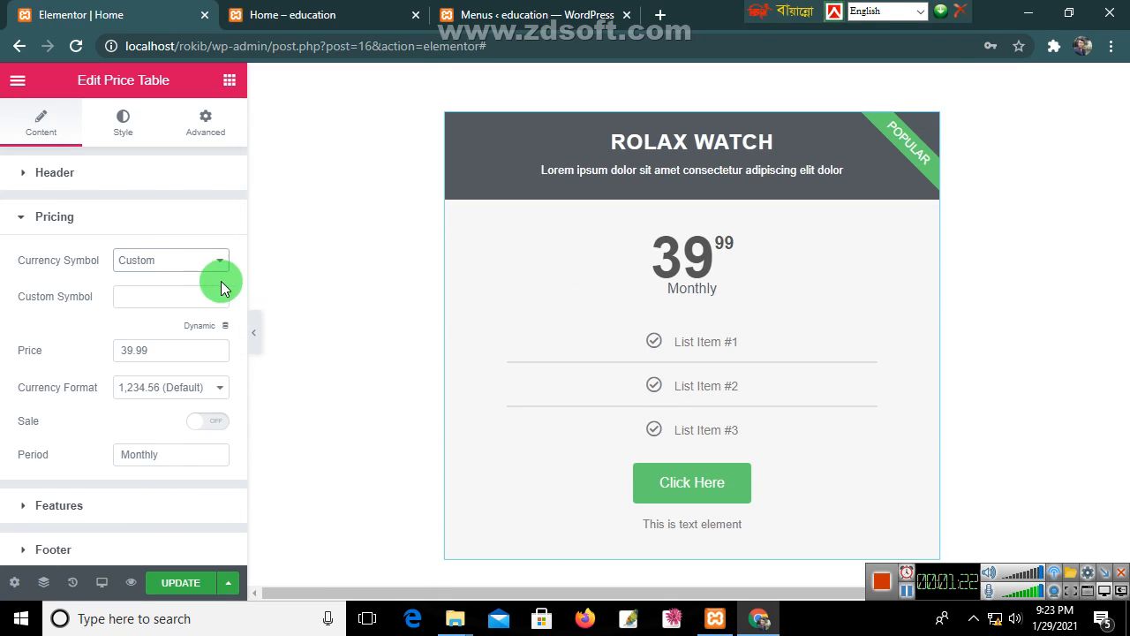
{"action": "left_click", "coordinate": [161, 294]}
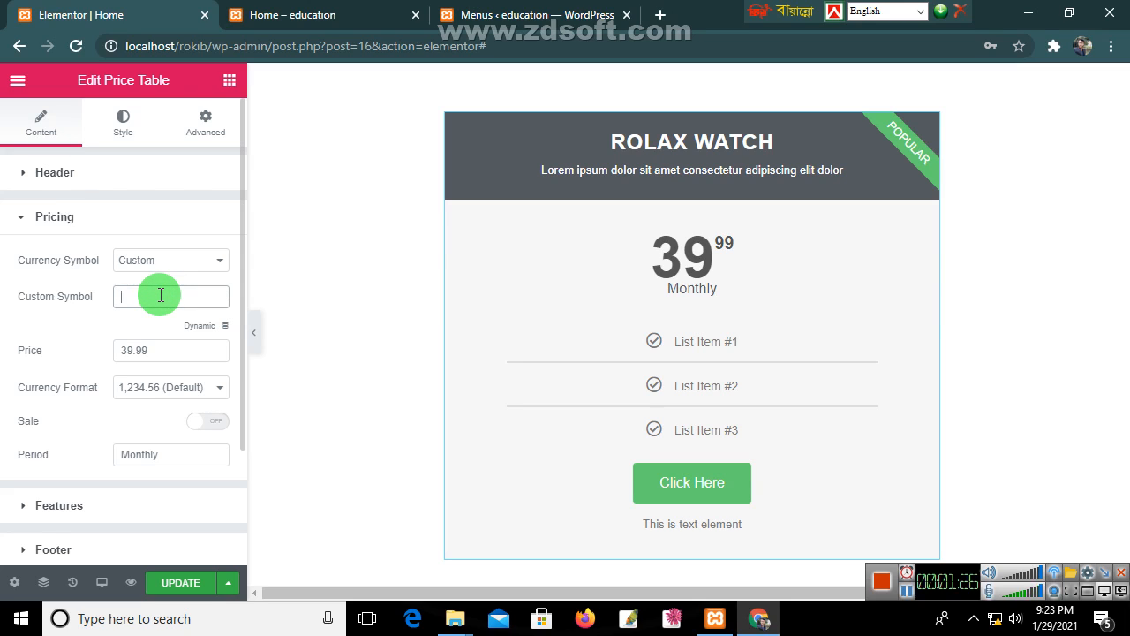
{"action": "type", "text": "$"}
{"action": "key", "text": "ctrl+alt+b"}
{"action": "type", "text": "৳"}
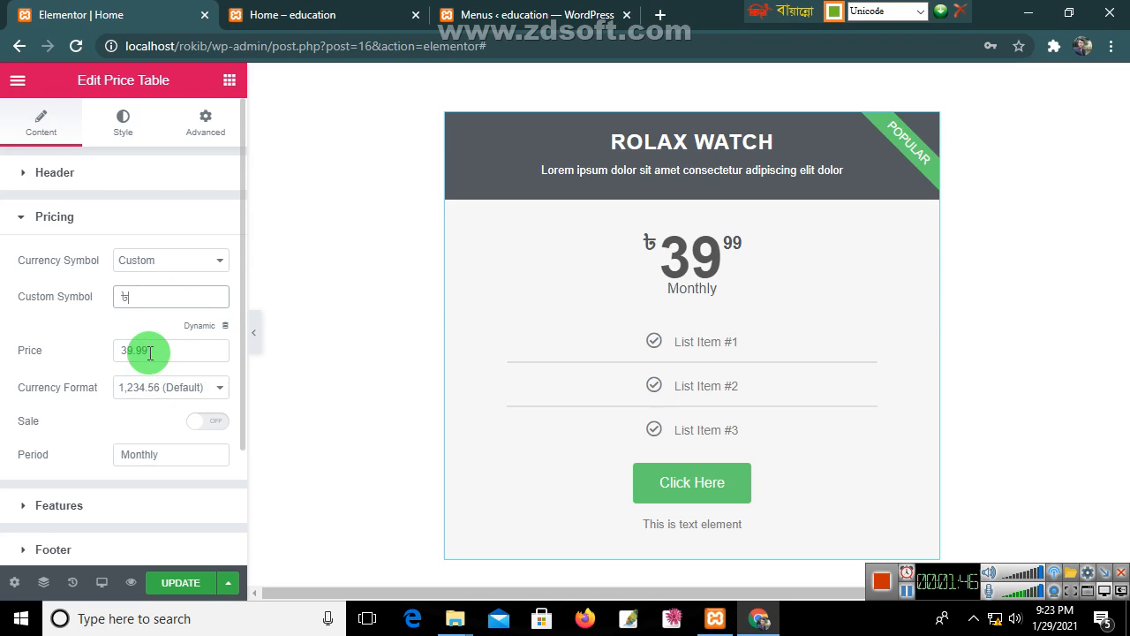
Set the price table's price to 2500, keeping the default currency format.
{"action": "left_click_drag", "start_coordinate": [146, 350], "coordinate": [120, 352]}
{"action": "type", "text": "40"}
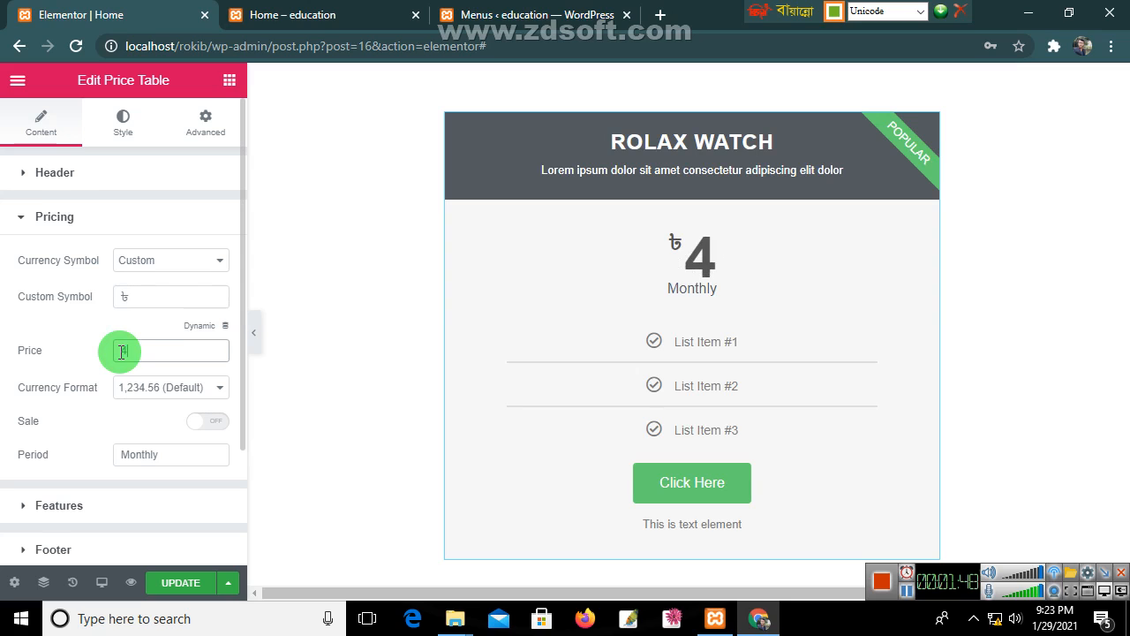
{"action": "key", "text": "BackSpace"}
{"action": "key", "text": "BackSpace"}
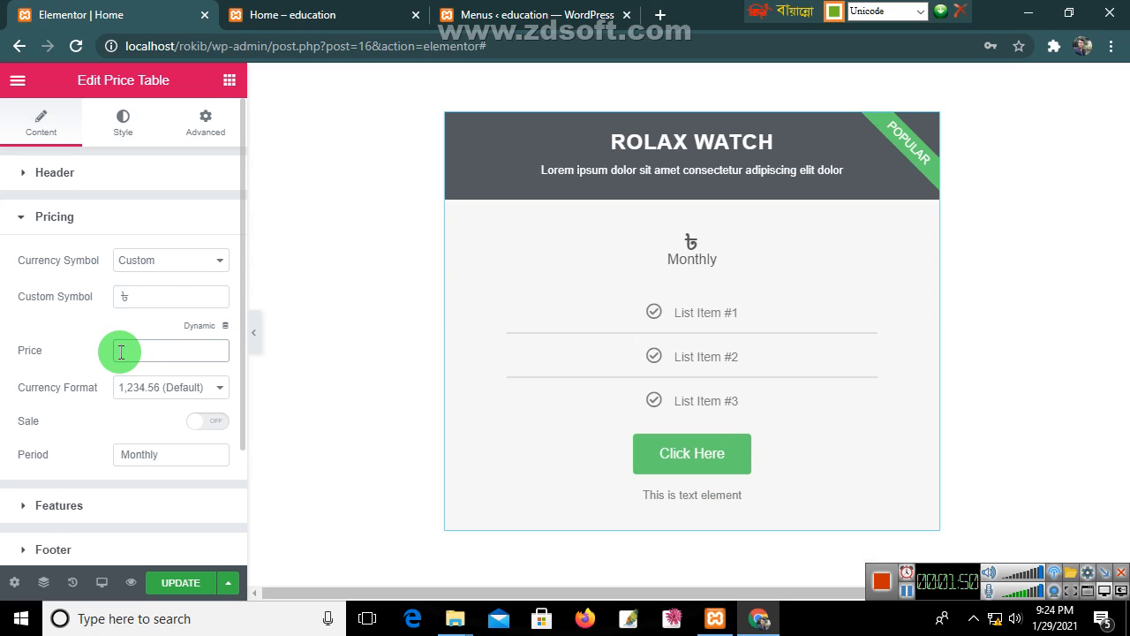
{"action": "type", "text": "2500"}
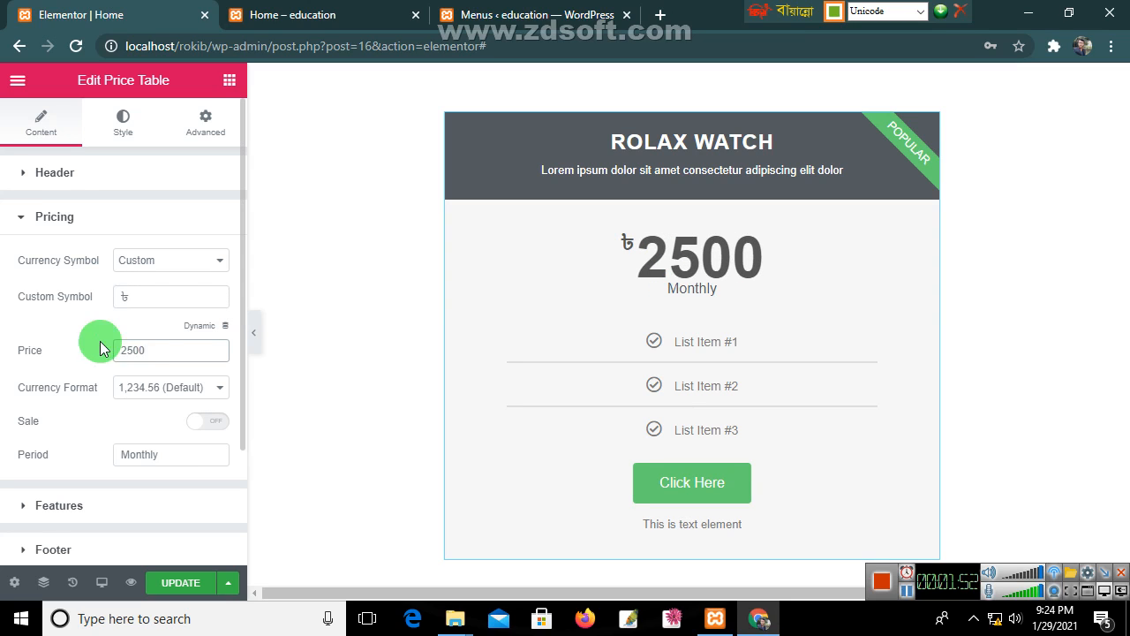
{"action": "left_click", "coordinate": [177, 388]}
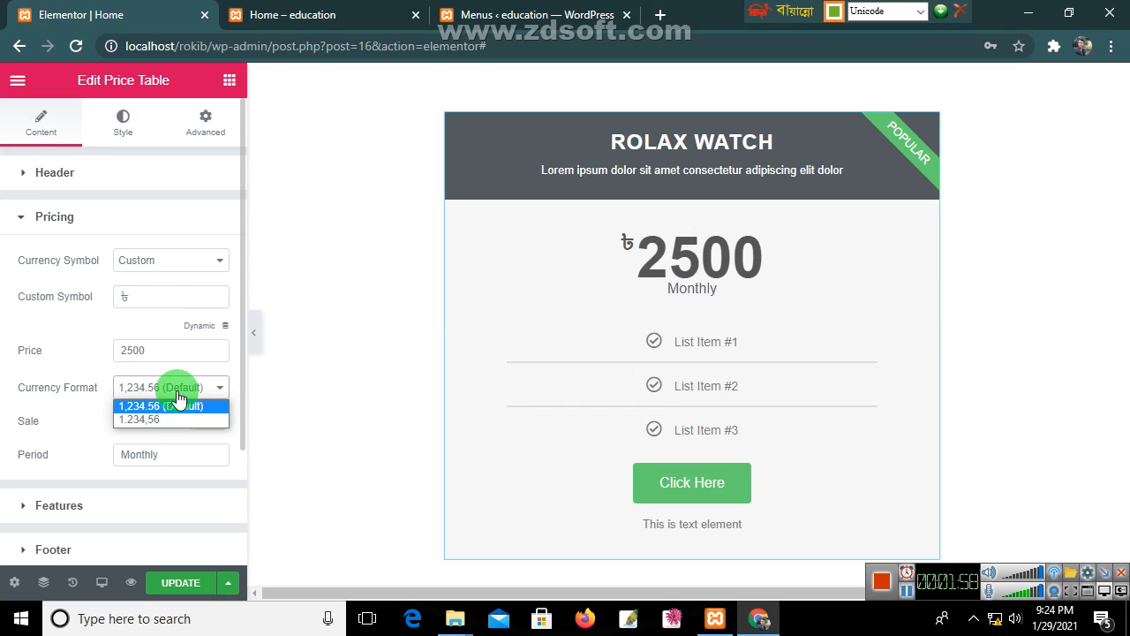
{"action": "left_click", "coordinate": [53, 434]}
Replace the price table's period text with "Fixed", using the English keyboard layout.
{"action": "left_click_drag", "start_coordinate": [182, 453], "coordinate": [77, 453]}
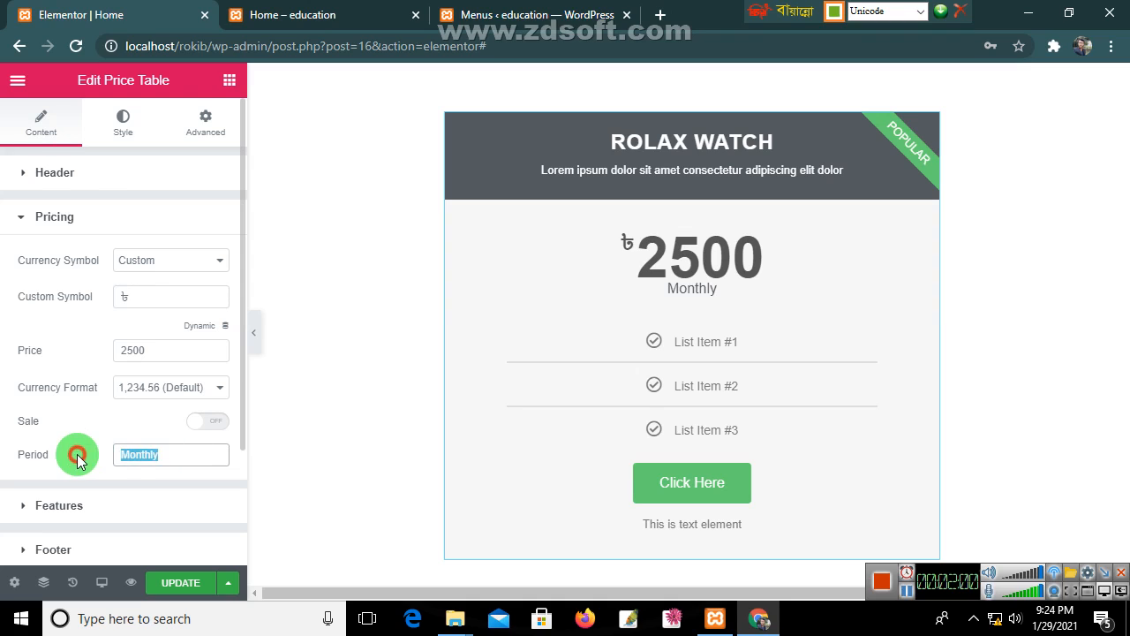
{"action": "type", "text": "অহওড"}
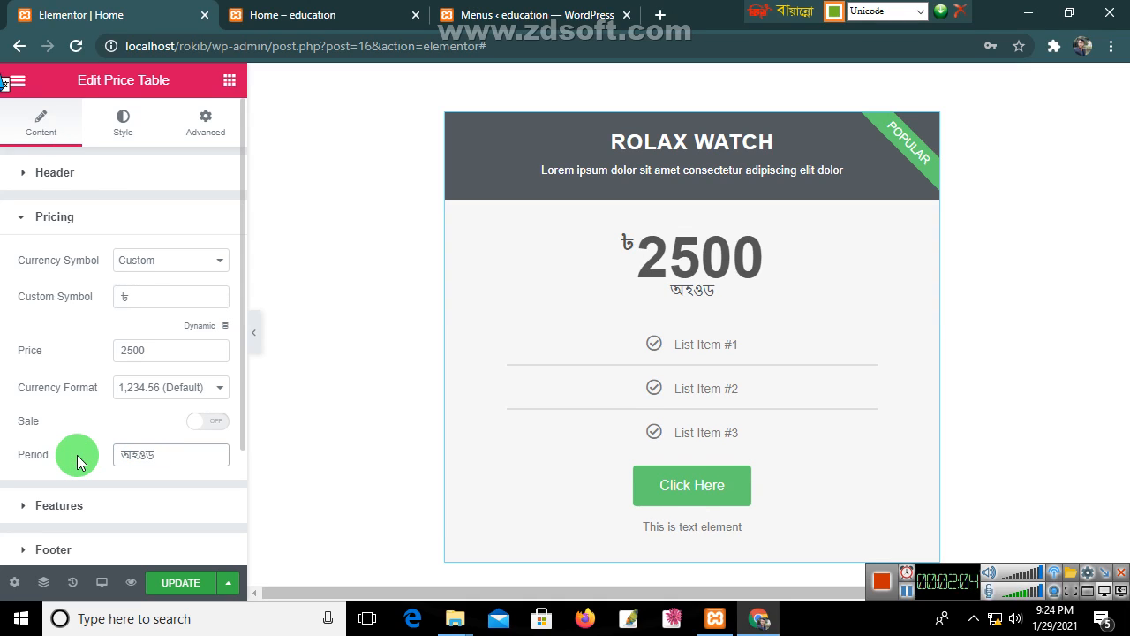
{"action": "key", "text": "BackSpace"}
{"action": "key", "text": "BackSpace"}
{"action": "key", "text": "BackSpace"}
{"action": "key", "text": "BackSpace"}
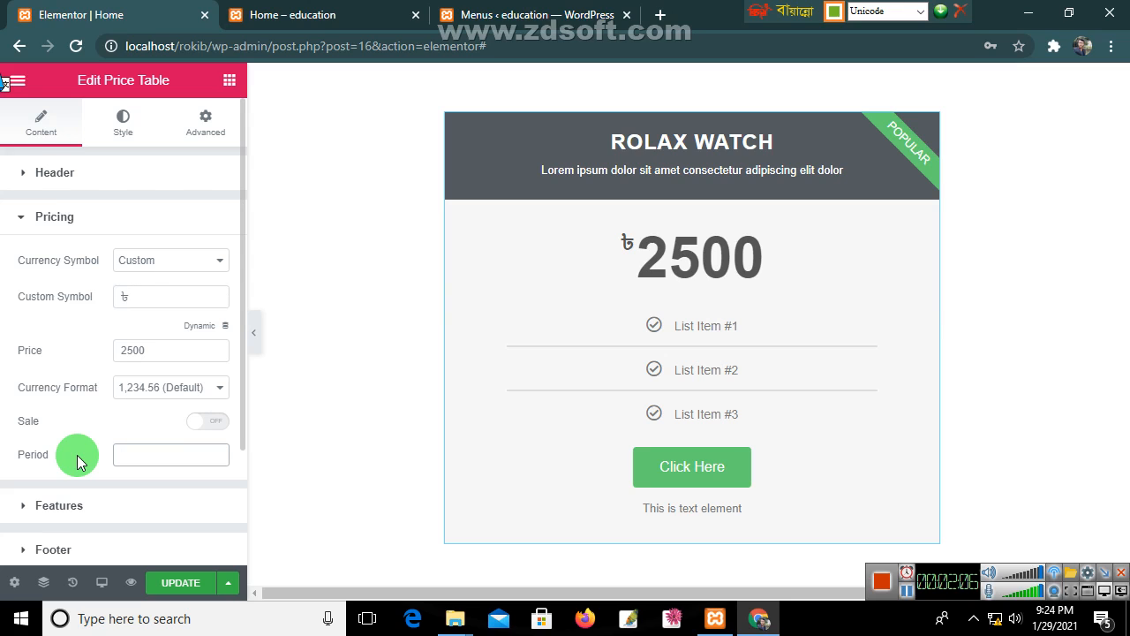
{"action": "key", "text": "F12"}
{"action": "type", "text": "Fi"}
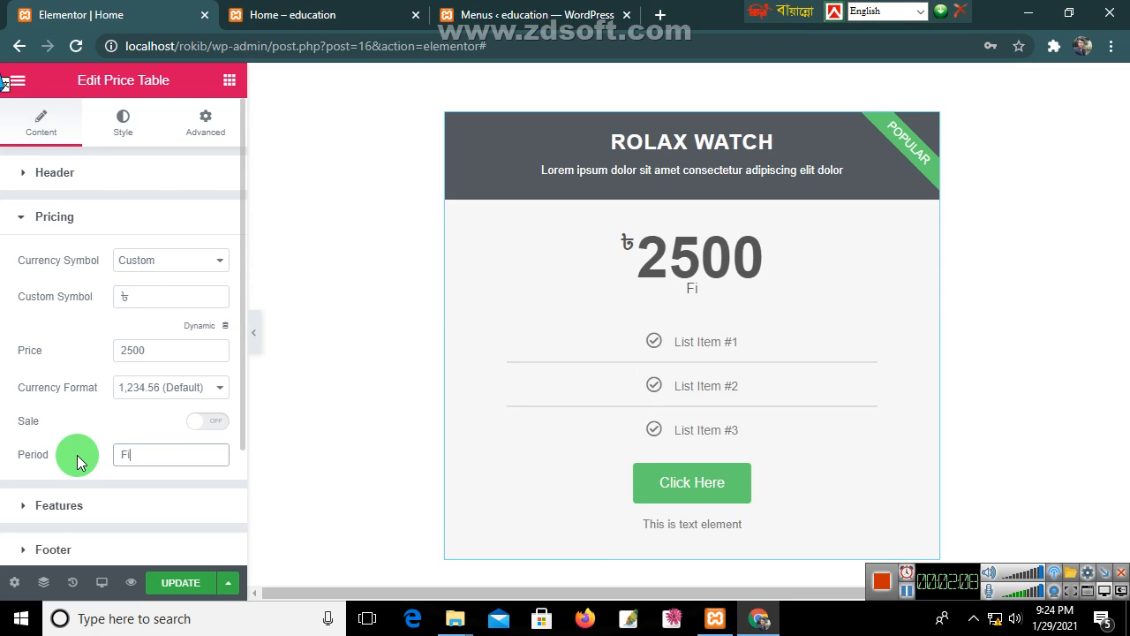
{"action": "type", "text": "xed"}
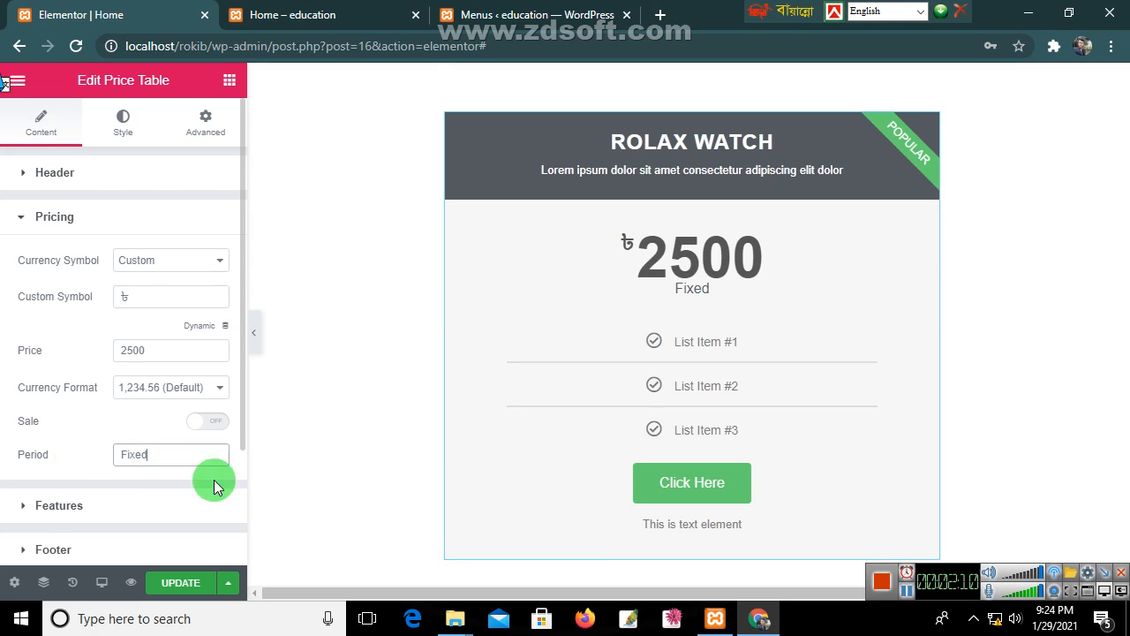
Enable the Sale option for the price table and set the original price to 3000.
{"action": "left_click", "coordinate": [205, 423]}
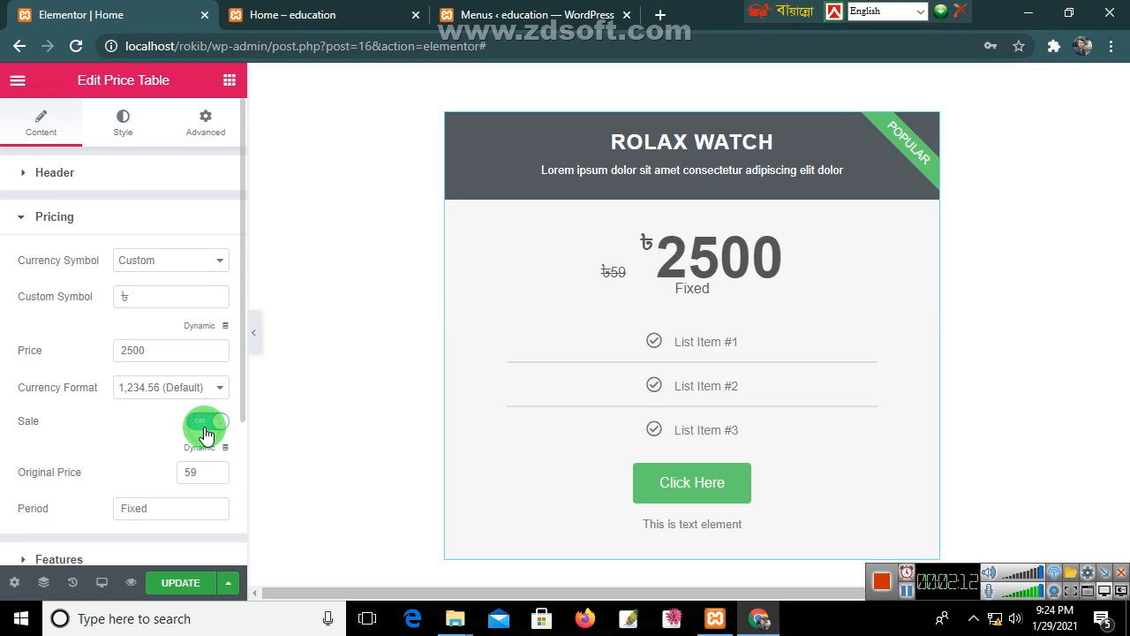
{"action": "left_click", "coordinate": [205, 426]}
{"action": "left_click", "coordinate": [205, 425]}
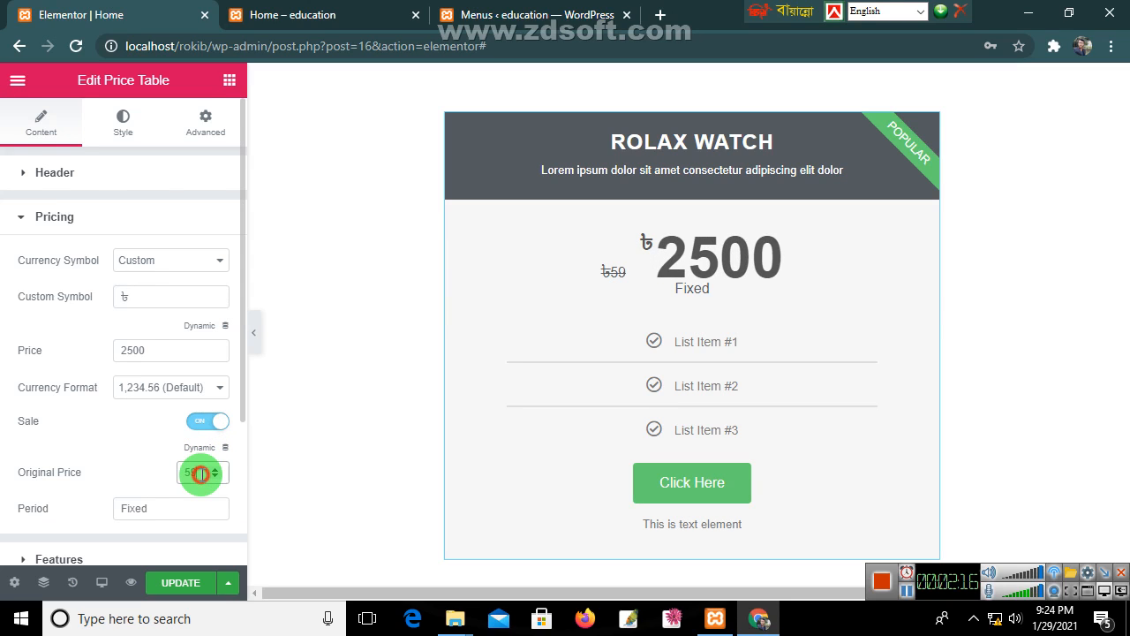
{"action": "left_click_drag", "start_coordinate": [201, 474], "coordinate": [175, 477]}
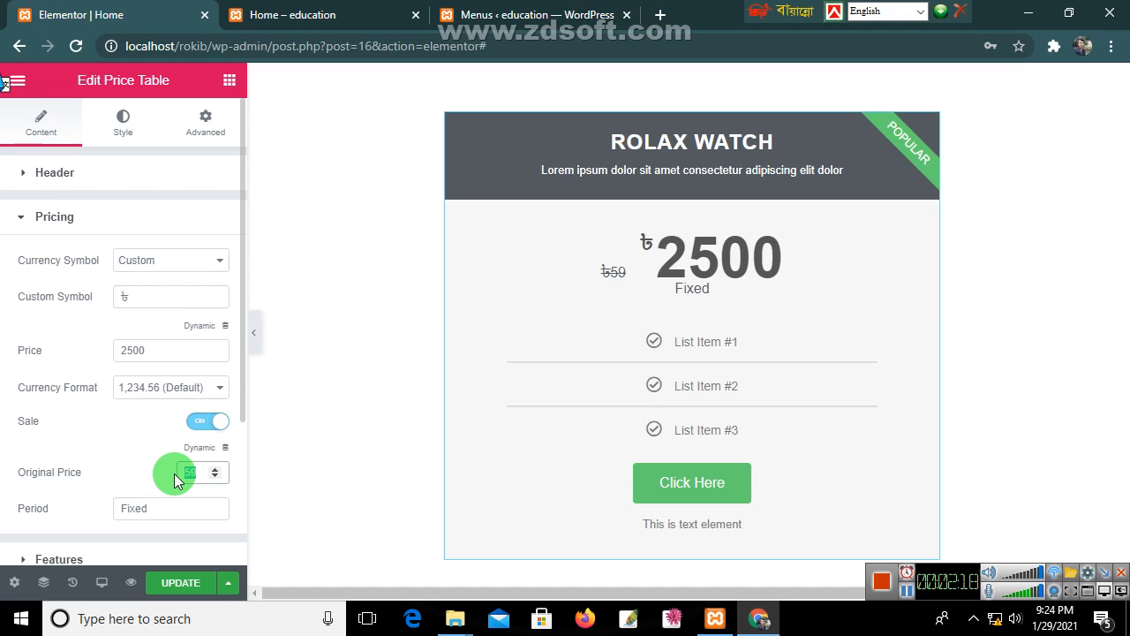
{"action": "type", "text": "3000"}
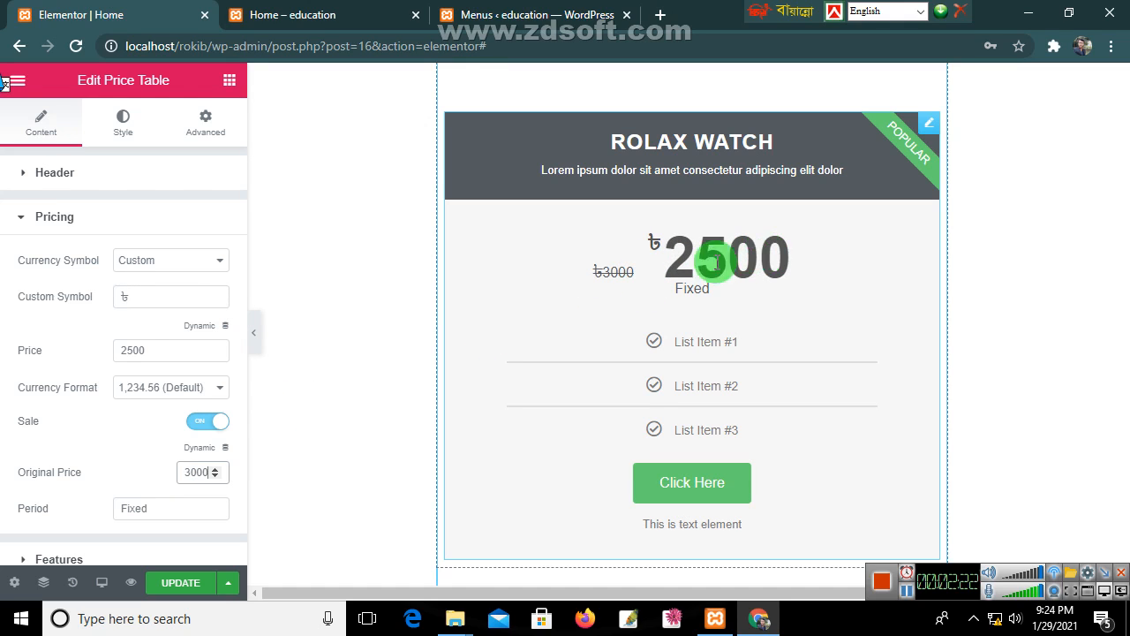
Try the 1.234,56 currency format on the price table, and return it to 1,234.56 (Default).
{"action": "left_click", "coordinate": [189, 396]}
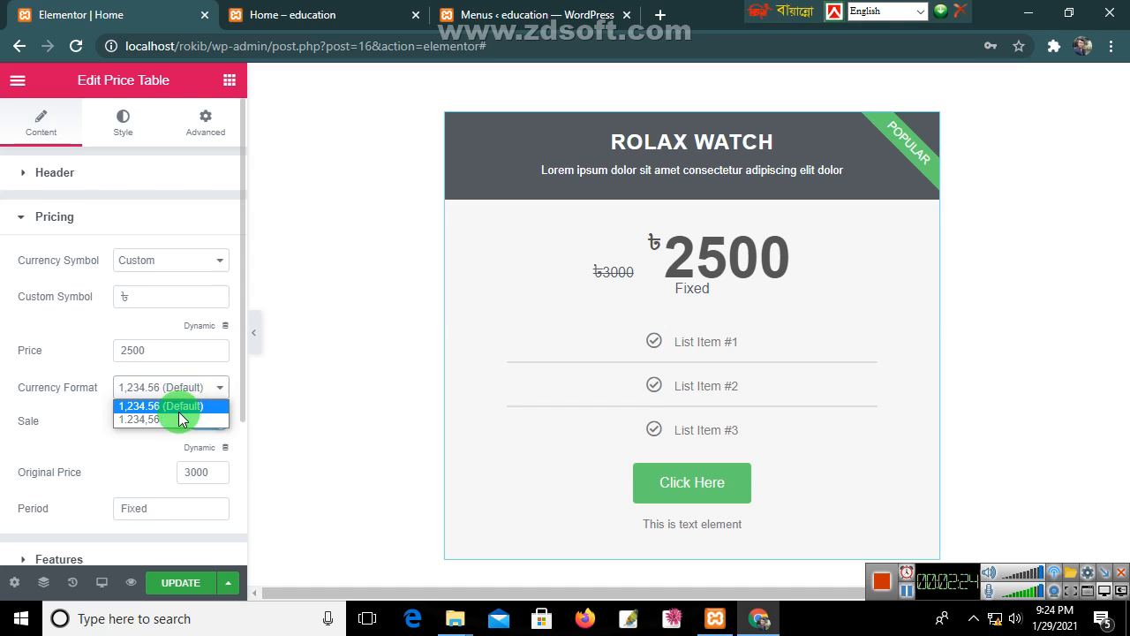
{"action": "left_click", "coordinate": [178, 418]}
{"action": "left_click", "coordinate": [187, 393]}
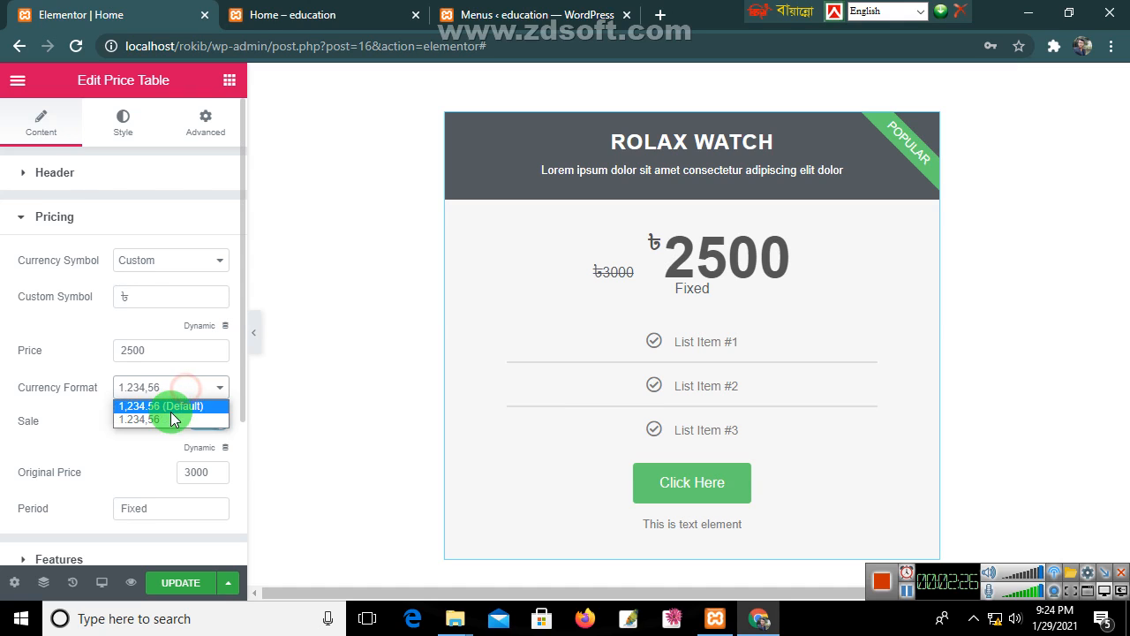
{"action": "left_click", "coordinate": [168, 402]}
Replace the icon of the price table's first feature, List Item #1, with the Eye icon from the icon library.
{"action": "scroll", "coordinate": [146, 429], "scroll_direction": "down", "scroll_amount": 2}
{"action": "scroll", "coordinate": [150, 333], "scroll_direction": "up", "scroll_amount": 1}
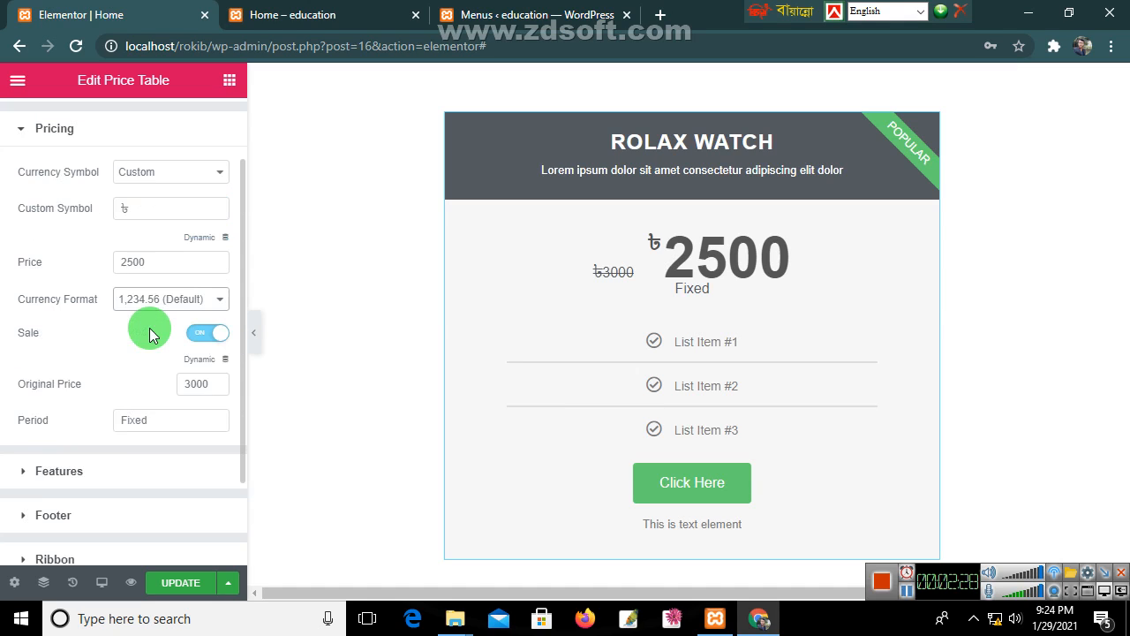
{"action": "scroll", "coordinate": [156, 291], "scroll_direction": "down", "scroll_amount": 1}
{"action": "left_click", "coordinate": [23, 388]}
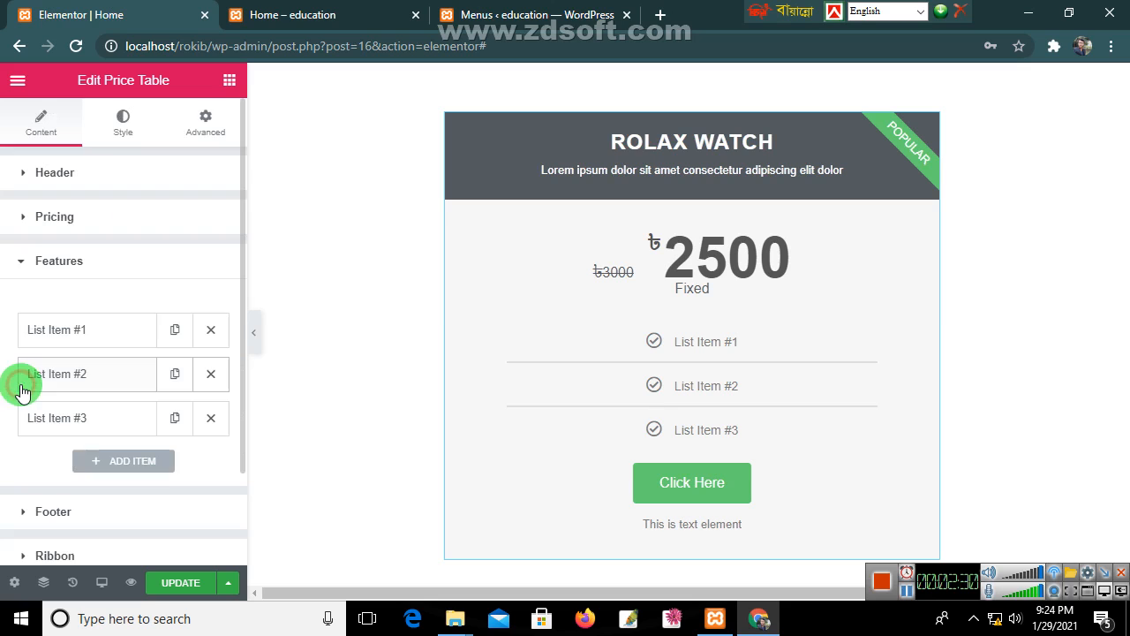
{"action": "left_click", "coordinate": [94, 328]}
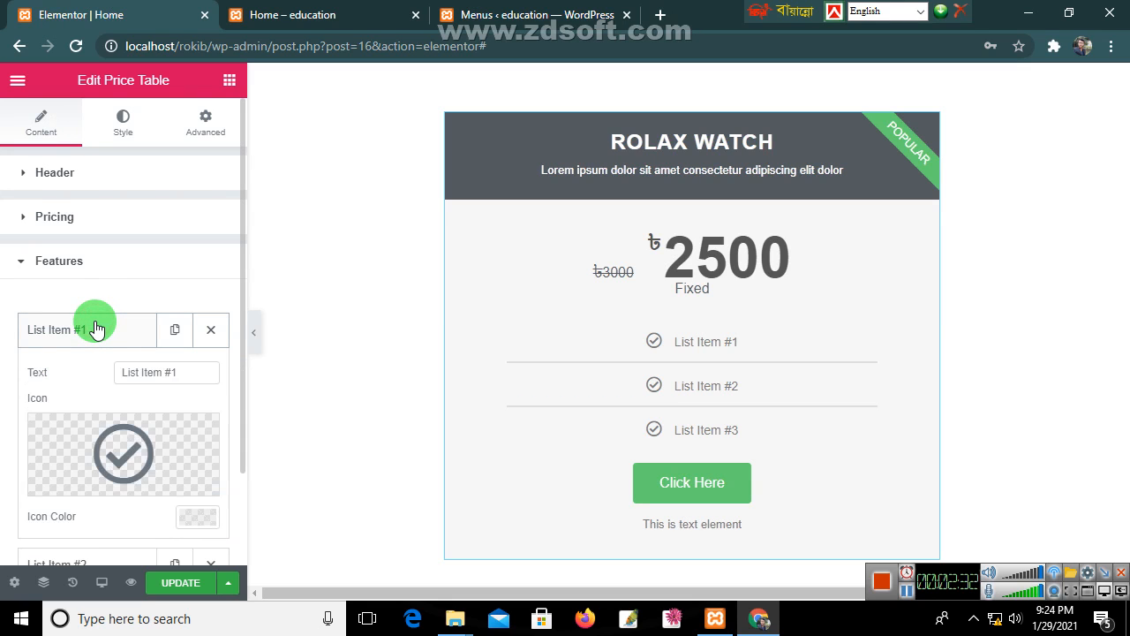
{"action": "left_click", "coordinate": [123, 456]}
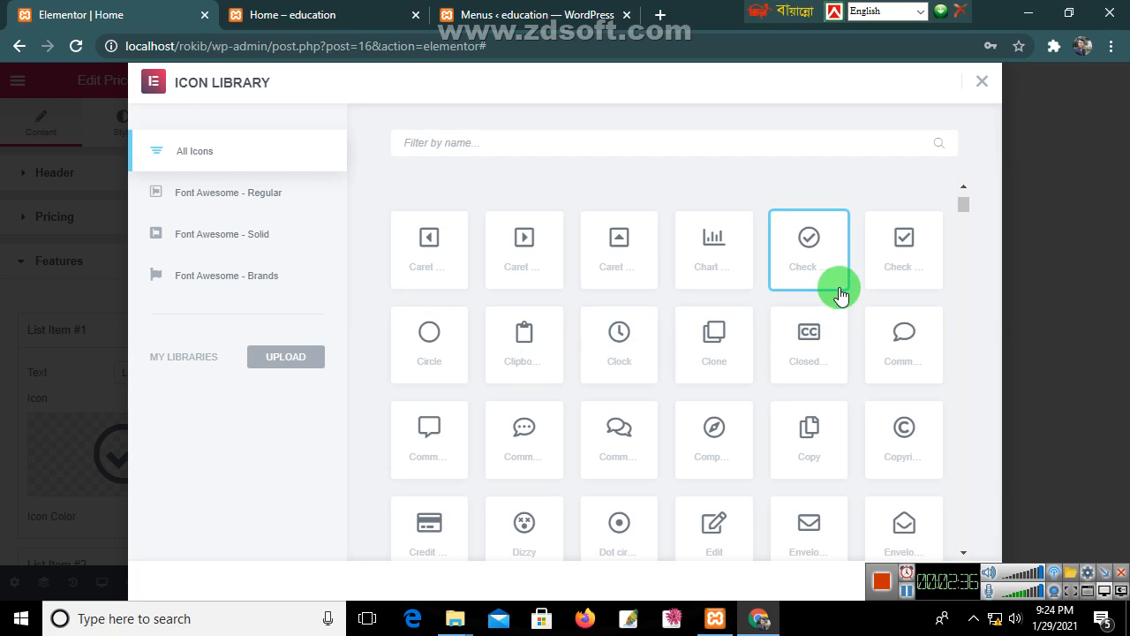
{"action": "scroll", "coordinate": [821, 327], "scroll_direction": "down", "scroll_amount": 1}
{"action": "scroll", "coordinate": [547, 362], "scroll_direction": "down", "scroll_amount": 3}
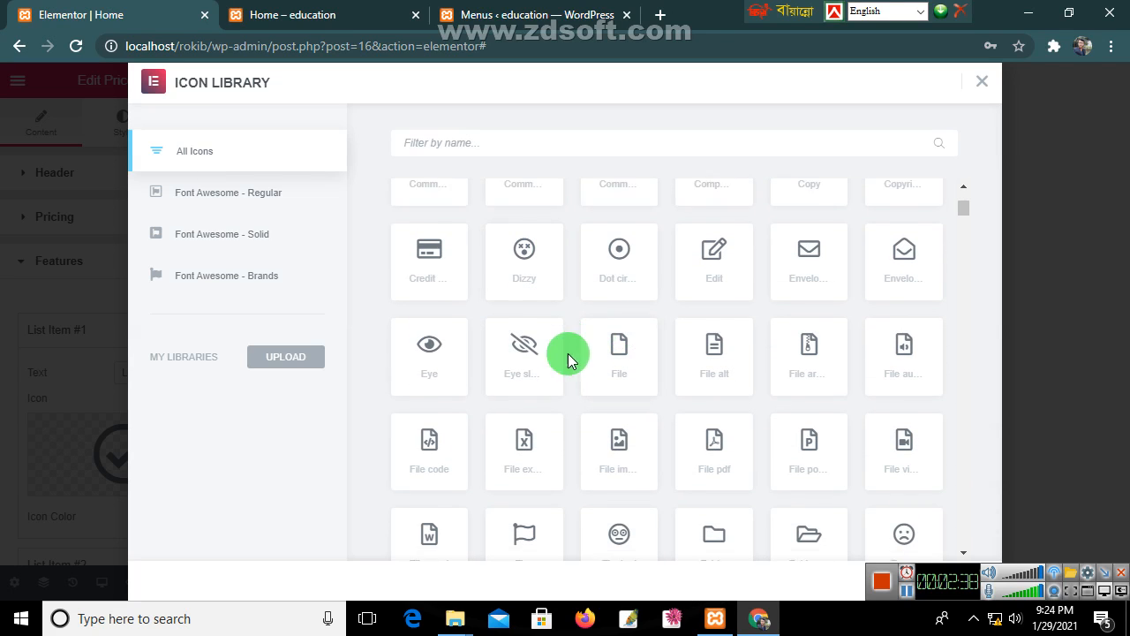
{"action": "left_click", "coordinate": [433, 291]}
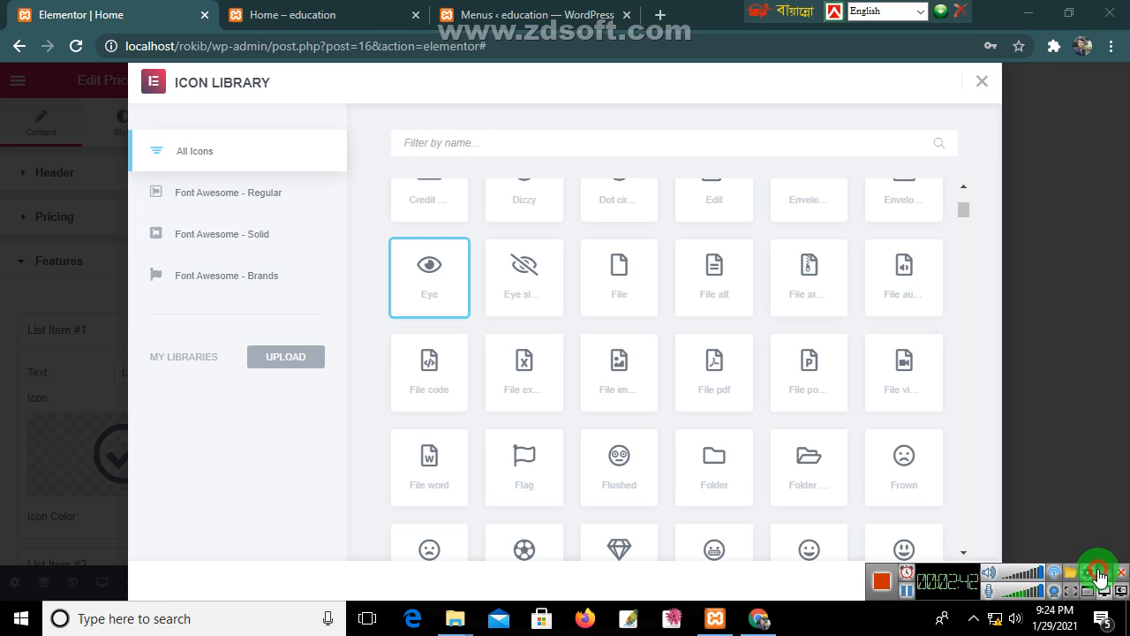
{"action": "left_click", "coordinate": [971, 587]}
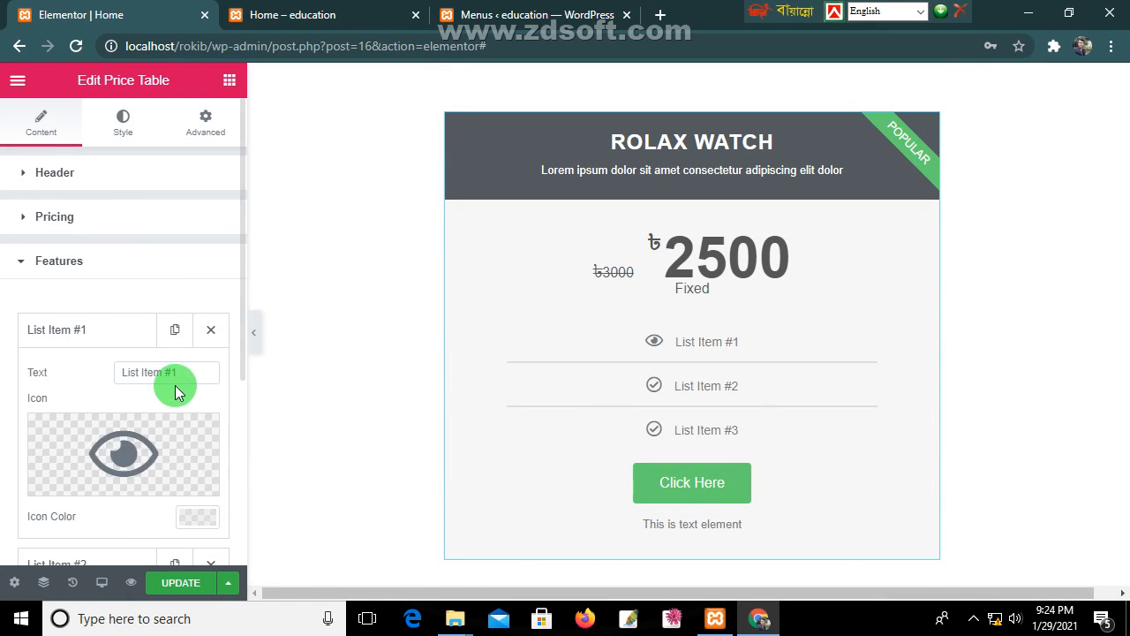
Replace the first feature item's text with "Eye protected".
{"action": "left_click_drag", "start_coordinate": [181, 370], "coordinate": [105, 375]}
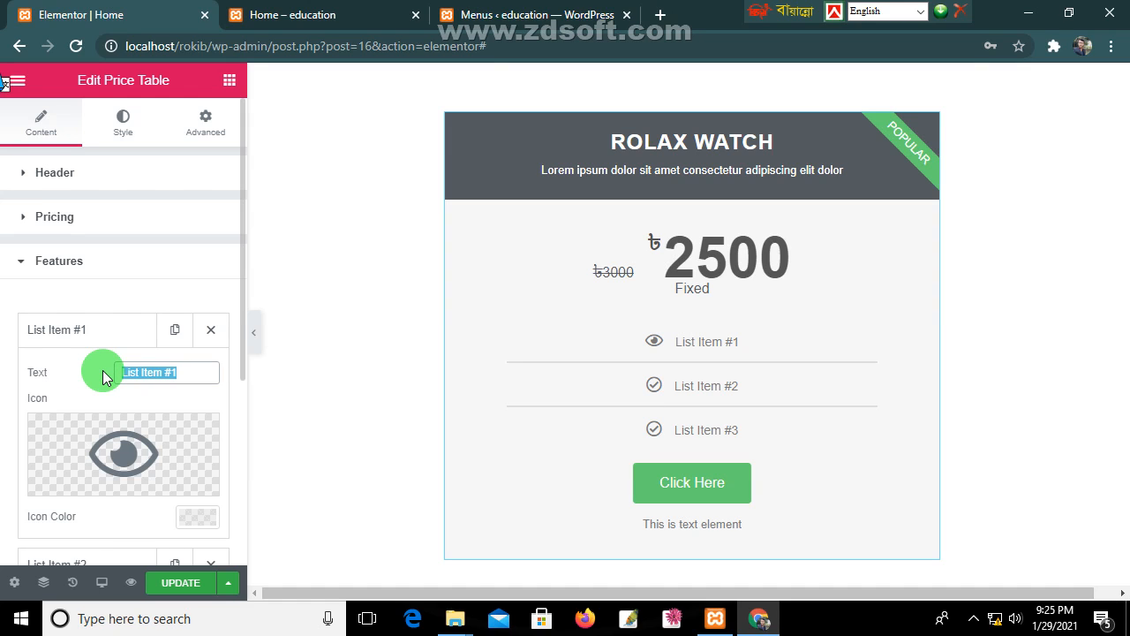
{"action": "type", "text": "Eye p"}
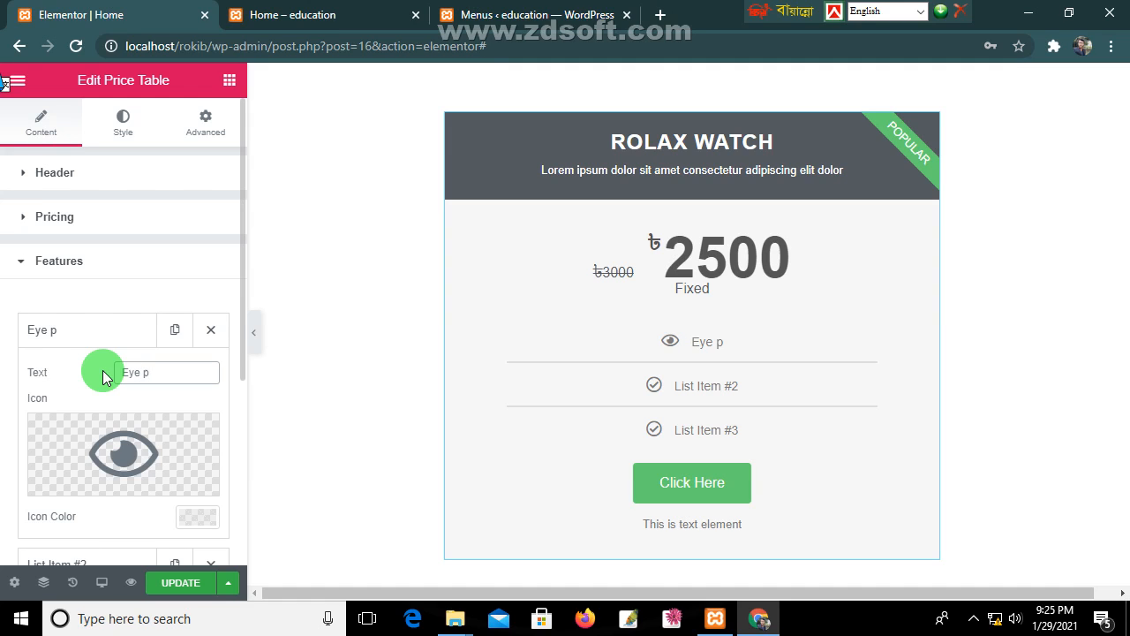
{"action": "type", "text": "rotec"}
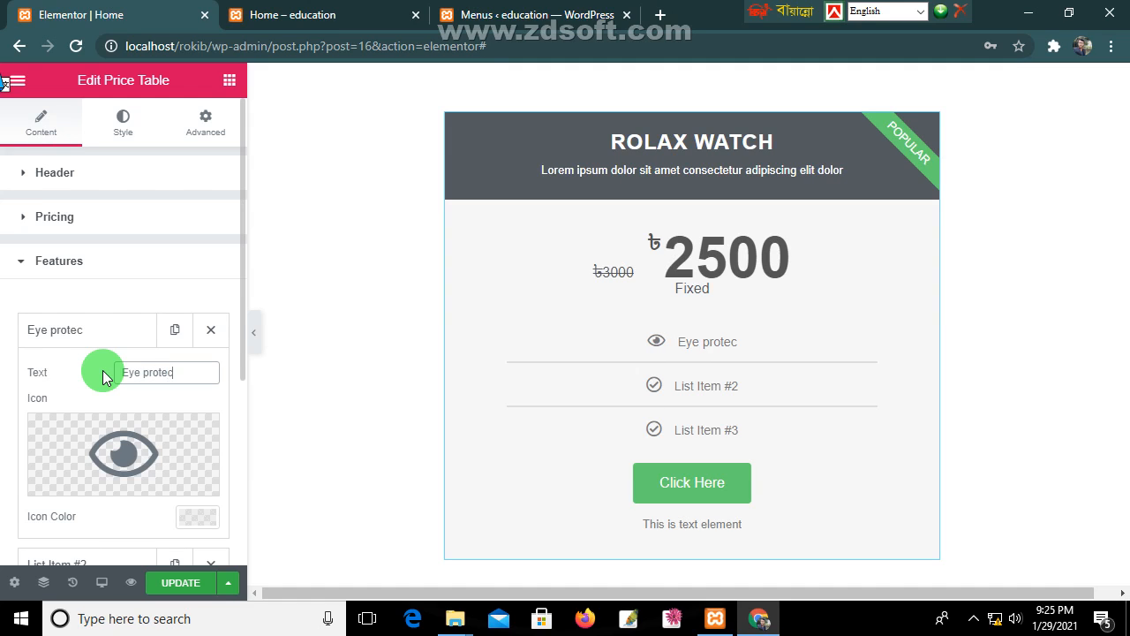
{"action": "type", "text": "ted"}
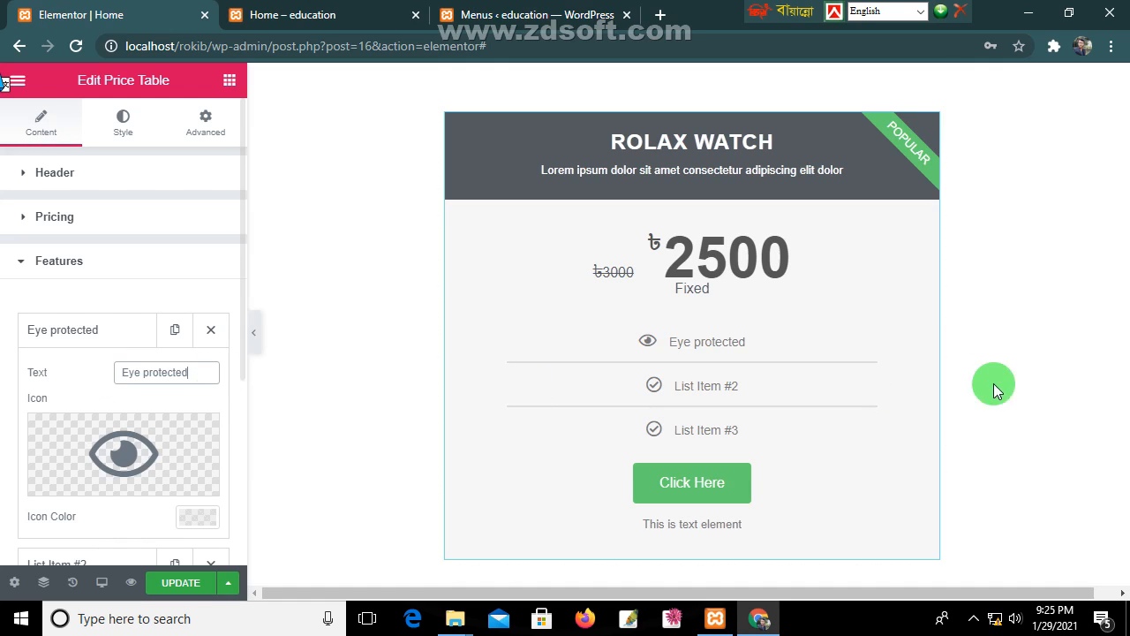
Set the icon color of the "Eye protected" feature to the near-black shade #150303.
{"action": "mouse_move", "coordinate": [33, 465]}
{"action": "scroll", "coordinate": [33, 465], "scroll_direction": "down", "scroll_amount": 2}
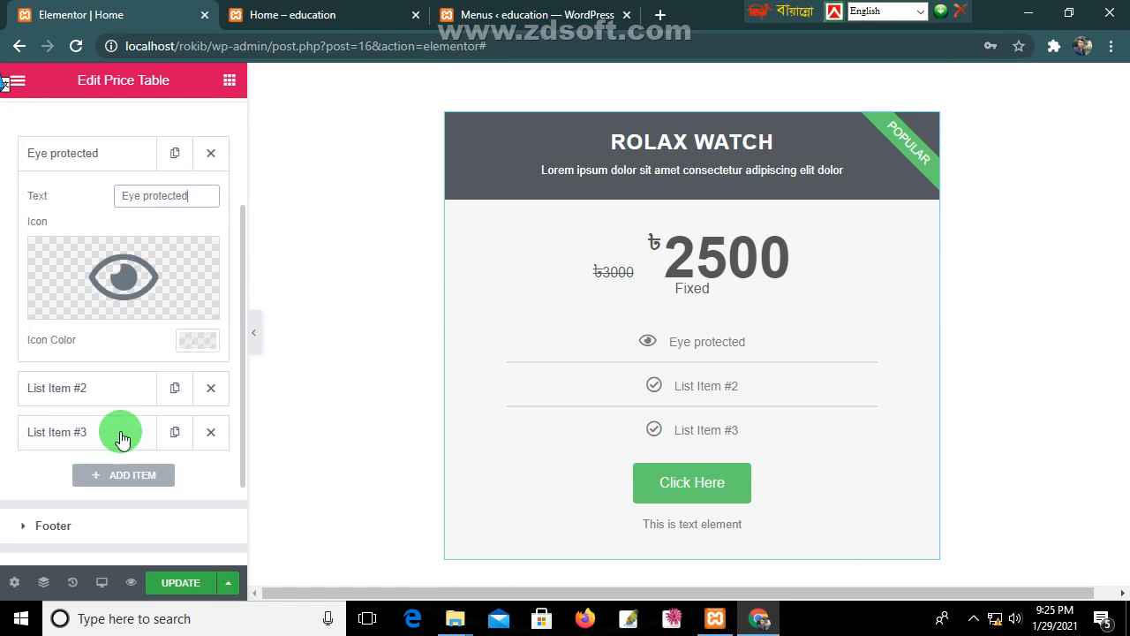
{"action": "left_click", "coordinate": [196, 349]}
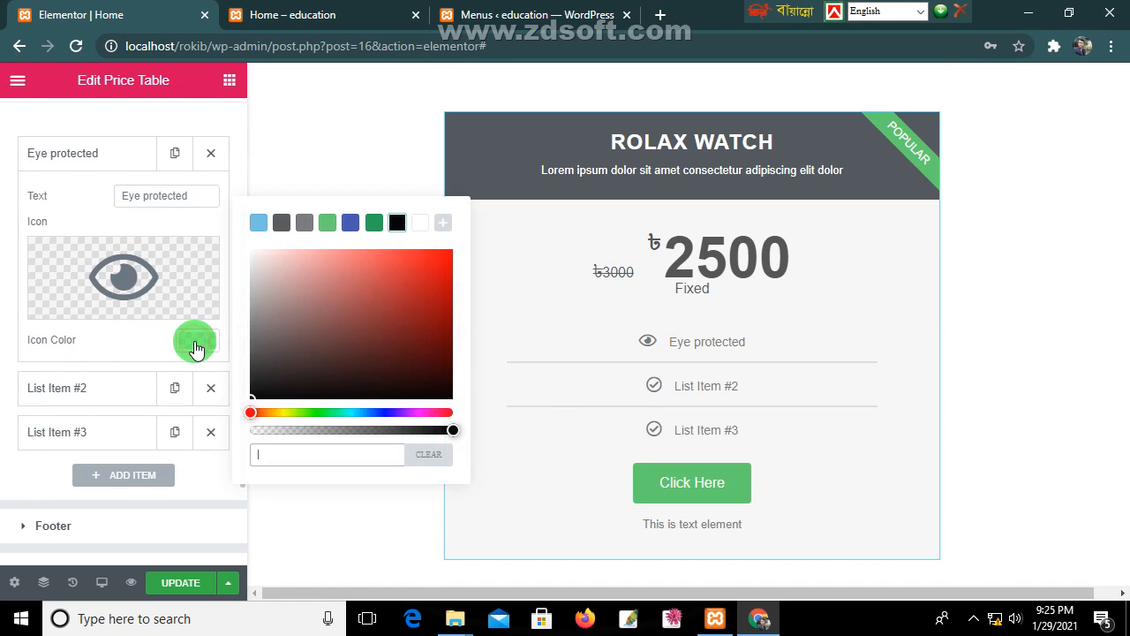
{"action": "left_click_drag", "start_coordinate": [416, 273], "coordinate": [420, 386]}
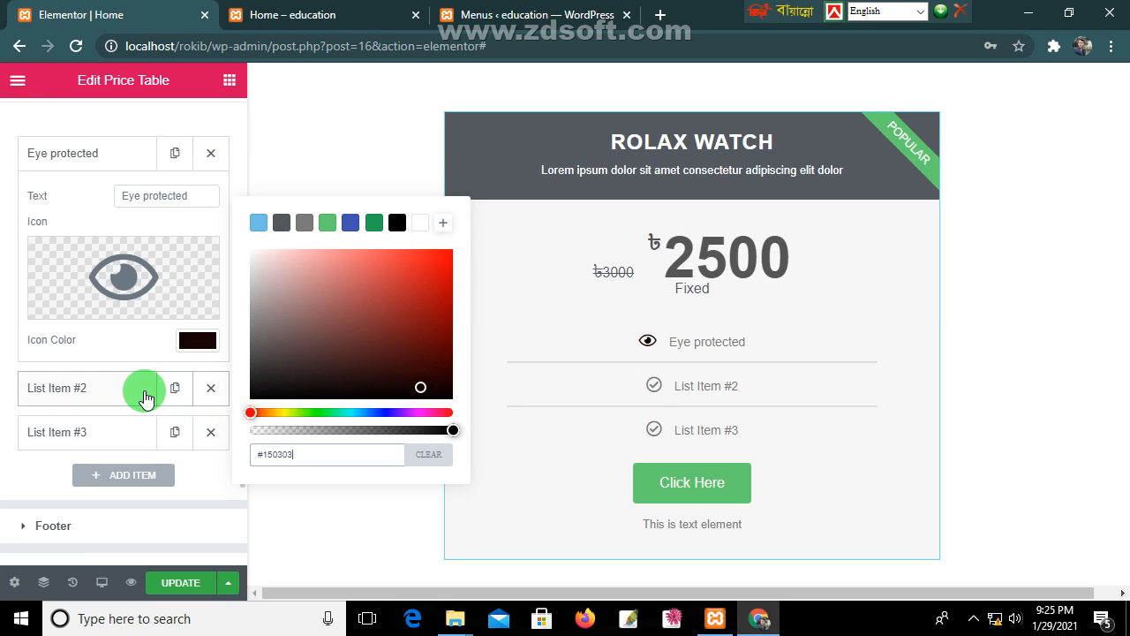
Replace the icon of the second feature, List Item #2, with the Compass icon from the icon library.
{"action": "left_click", "coordinate": [106, 387]}
{"action": "left_click", "coordinate": [130, 325]}
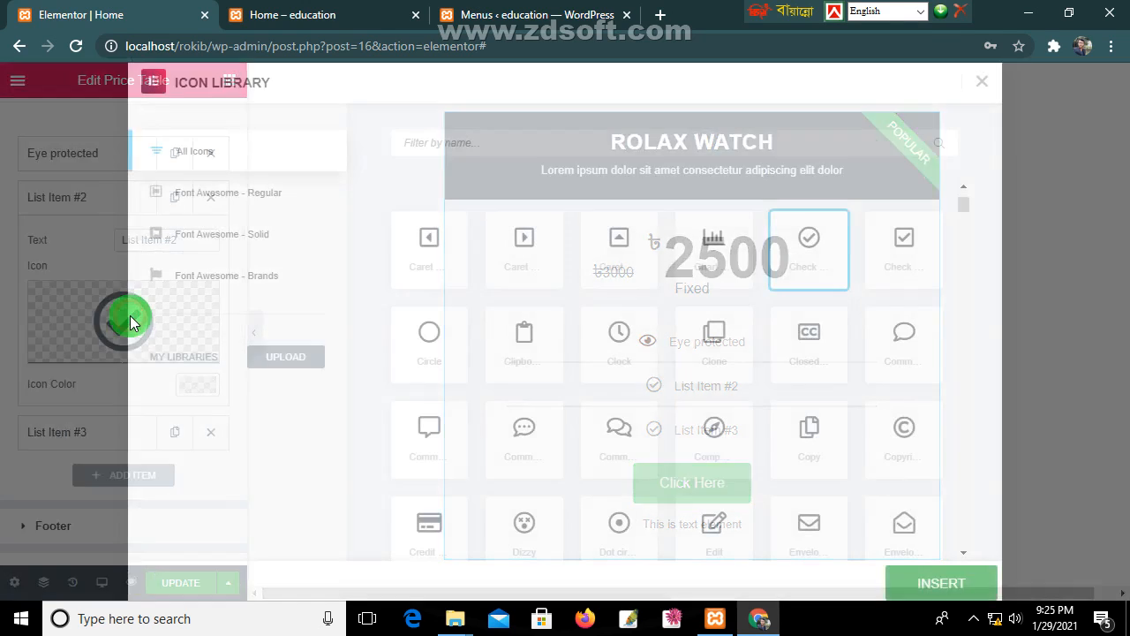
{"action": "scroll", "coordinate": [777, 389], "scroll_direction": "down", "scroll_amount": 4}
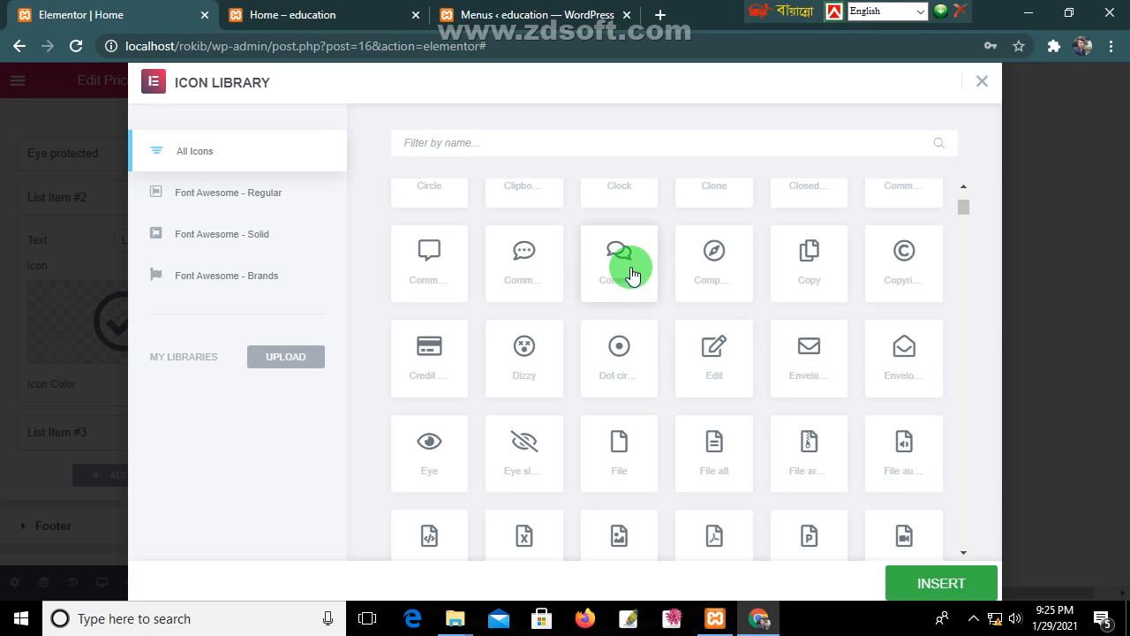
{"action": "scroll", "coordinate": [724, 265], "scroll_direction": "down", "scroll_amount": 1}
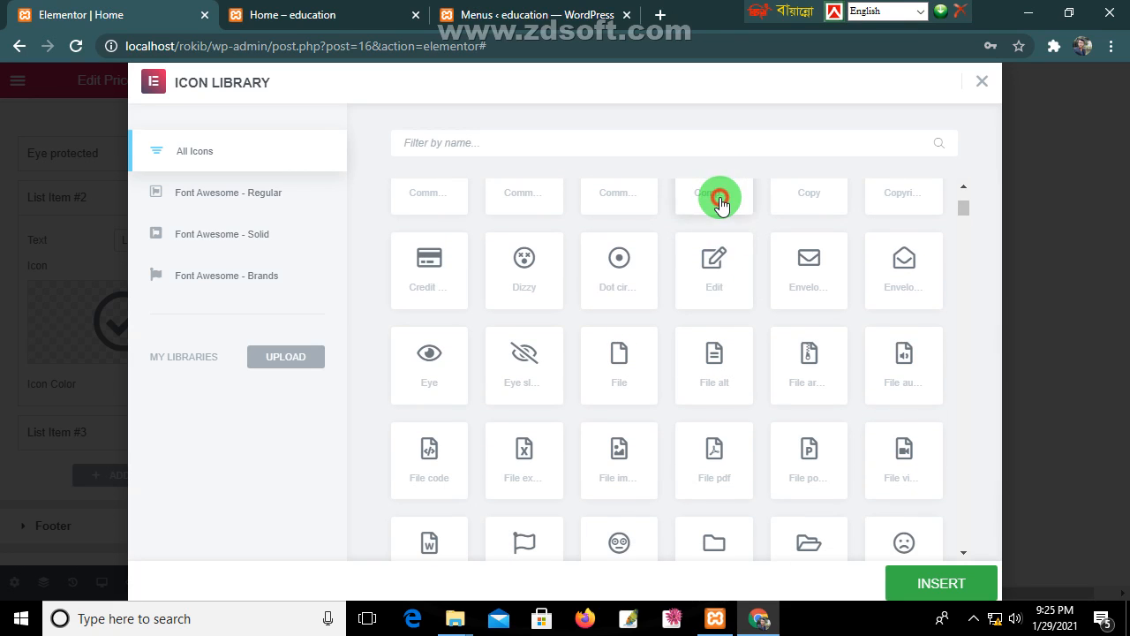
{"action": "left_click", "coordinate": [715, 201]}
{"action": "left_click", "coordinate": [971, 584]}
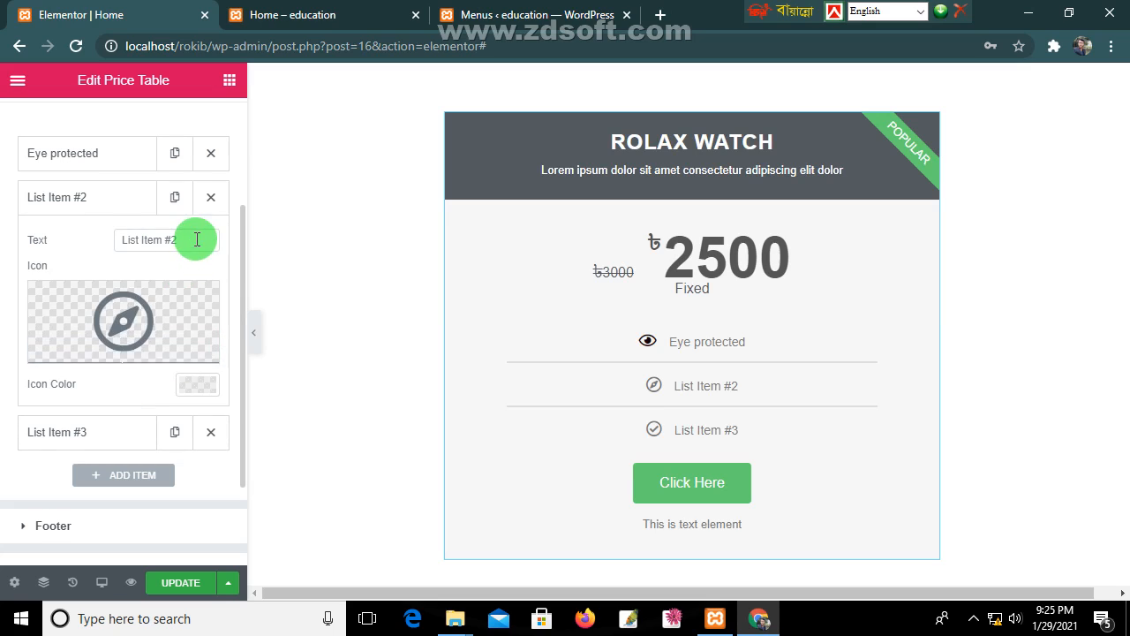
Replace the second feature item's text with "Coompass added".
{"action": "left_click_drag", "start_coordinate": [194, 238], "coordinate": [88, 245]}
{"action": "type", "text": "Co"}
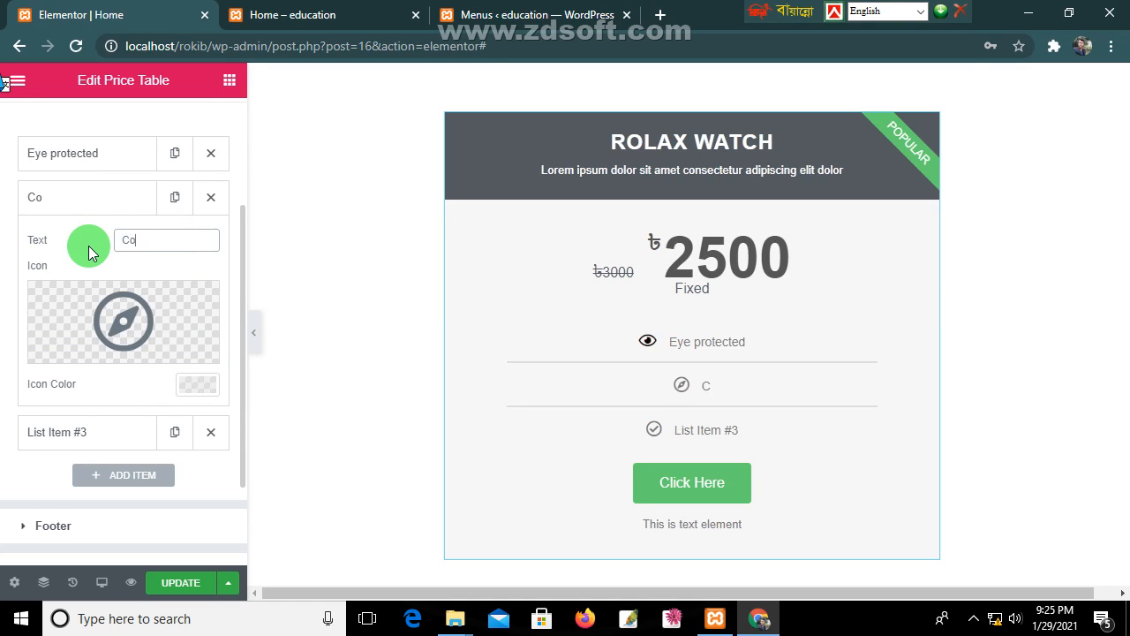
{"action": "type", "text": "ompass "}
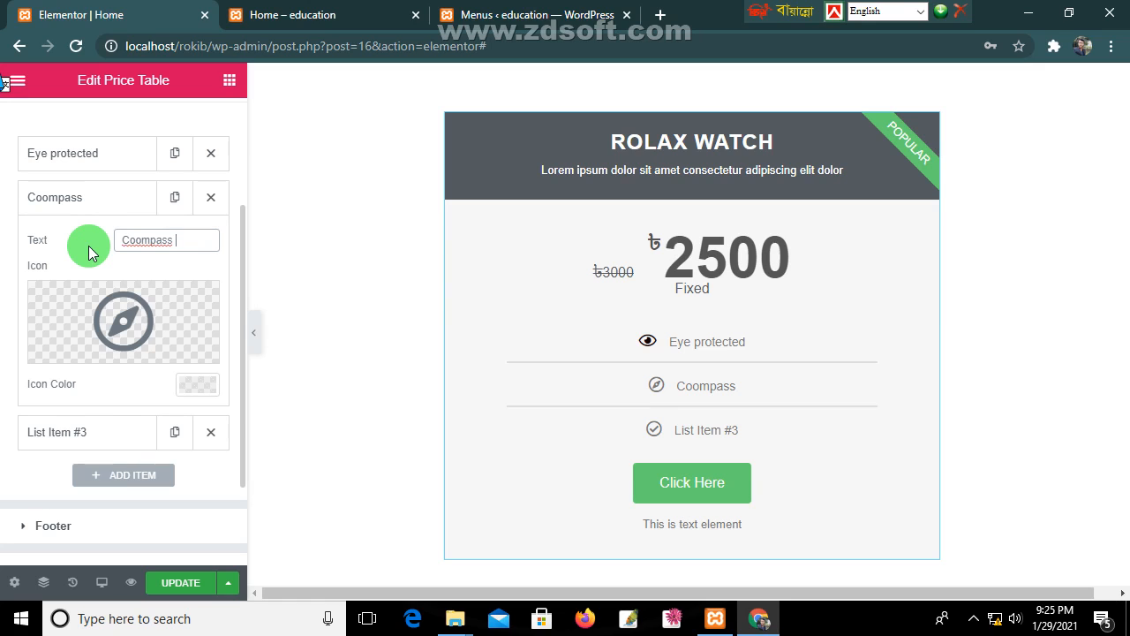
{"action": "type", "text": "added"}
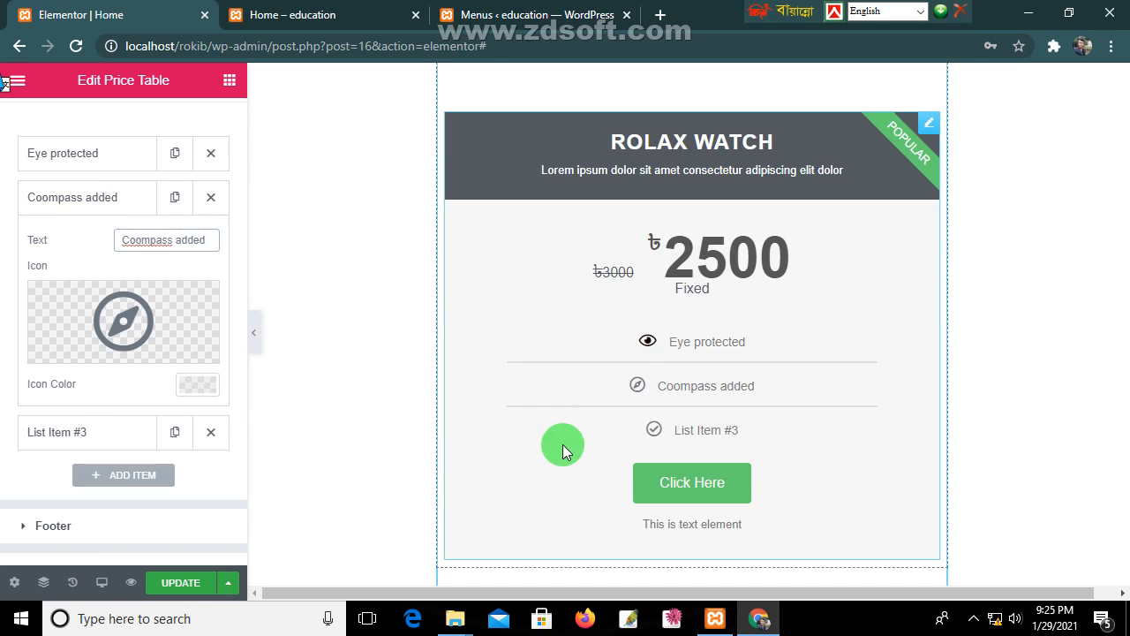
Replace the icon of the third feature, List Item #3, with the three-quarters-full battery icon from the icon library.
{"action": "left_click", "coordinate": [83, 432]}
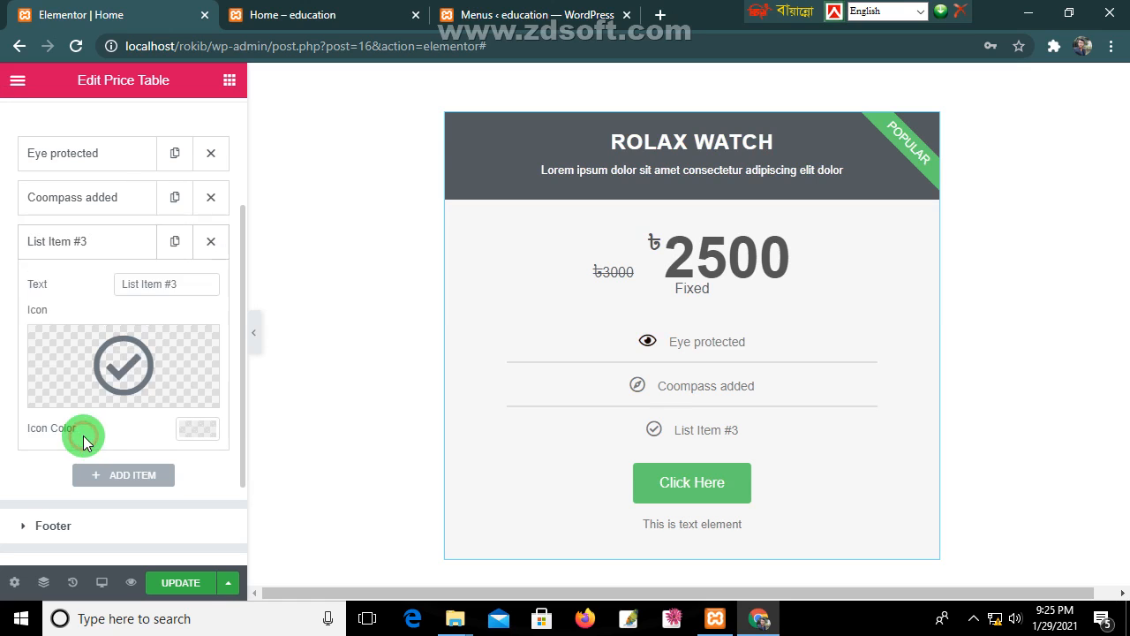
{"action": "left_click", "coordinate": [139, 361]}
{"action": "scroll", "coordinate": [613, 385], "scroll_direction": "down", "scroll_amount": 3}
{"action": "scroll", "coordinate": [732, 402], "scroll_direction": "down", "scroll_amount": 5}
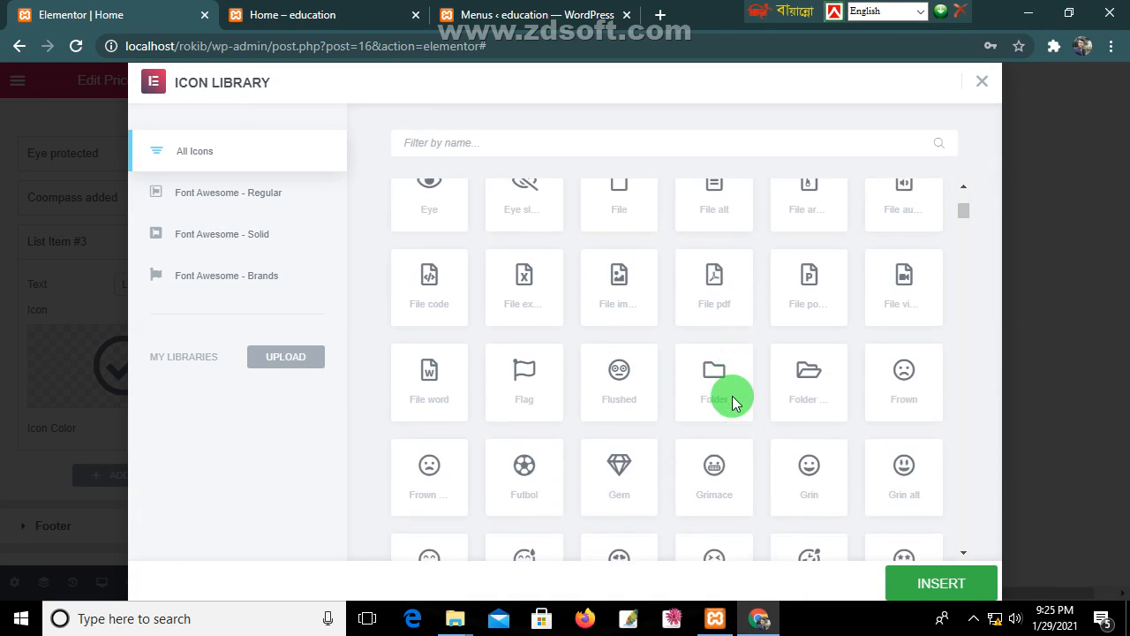
{"action": "scroll", "coordinate": [732, 402], "scroll_direction": "down", "scroll_amount": 3}
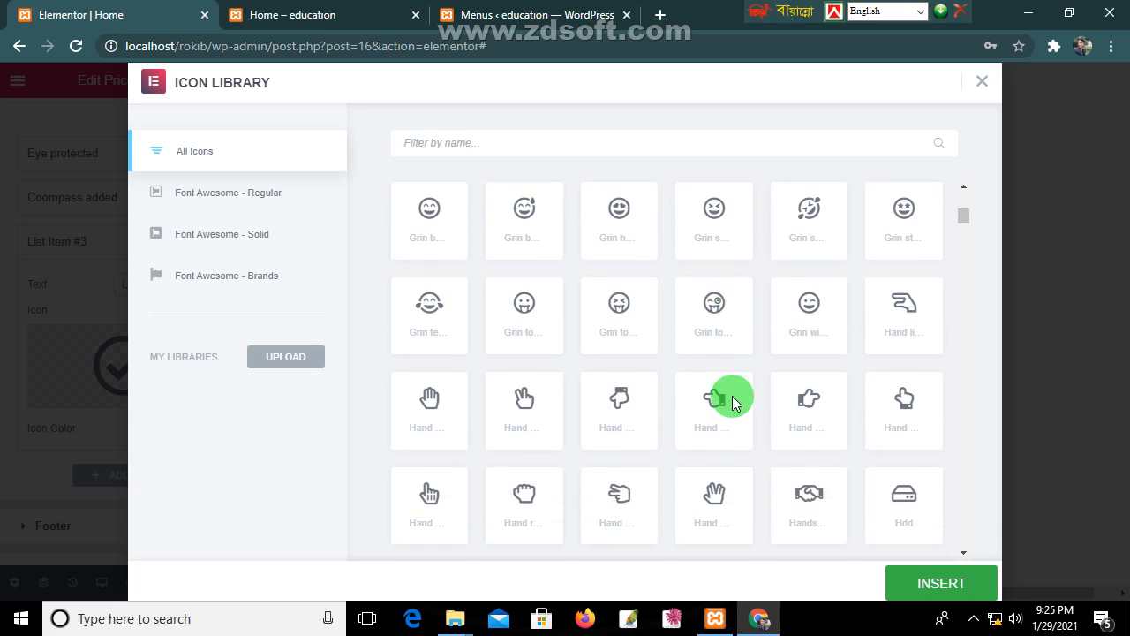
{"action": "scroll", "coordinate": [732, 401], "scroll_direction": "up", "scroll_amount": 2}
{"action": "scroll", "coordinate": [732, 402], "scroll_direction": "up", "scroll_amount": 1}
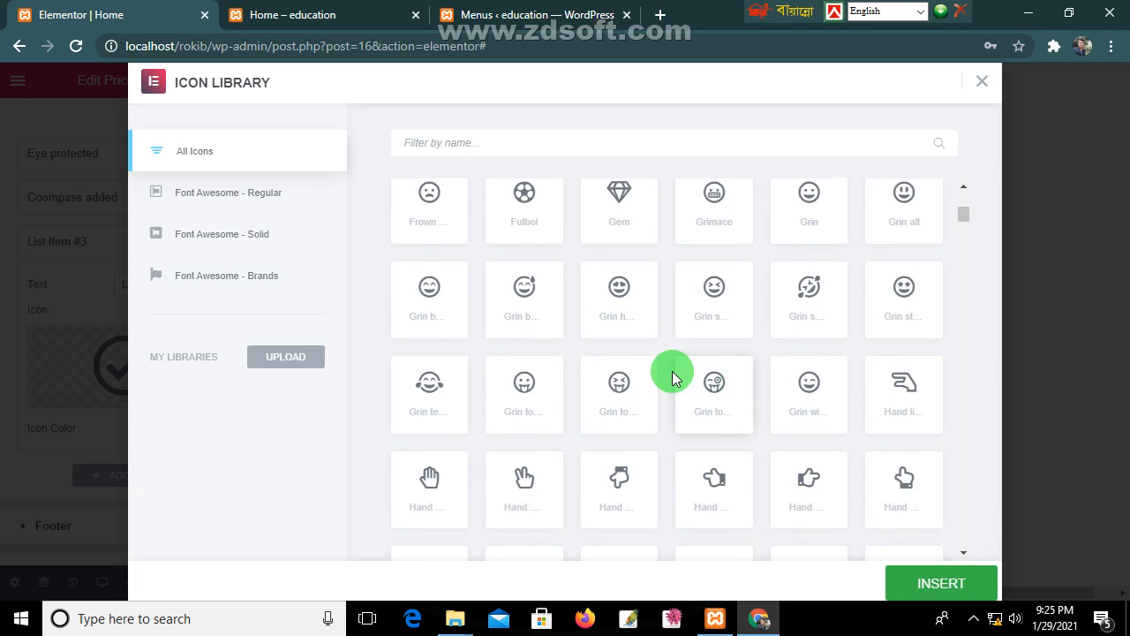
{"action": "scroll", "coordinate": [810, 374], "scroll_direction": "up", "scroll_amount": 1}
{"action": "scroll", "coordinate": [810, 375], "scroll_direction": "down", "scroll_amount": 6}
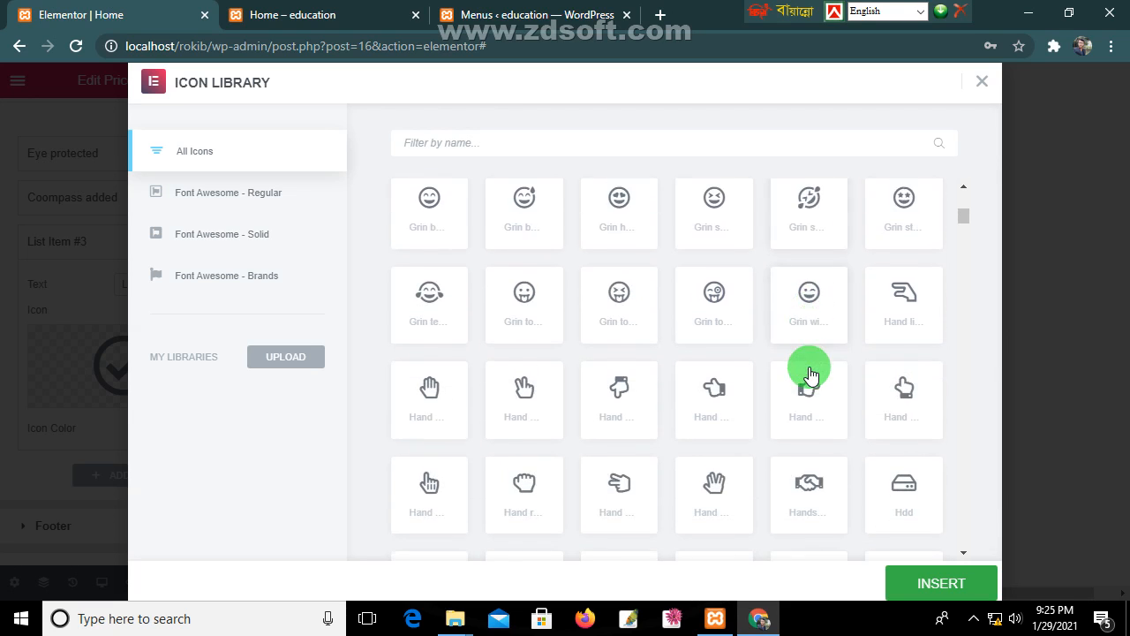
{"action": "scroll", "coordinate": [810, 375], "scroll_direction": "down", "scroll_amount": 1}
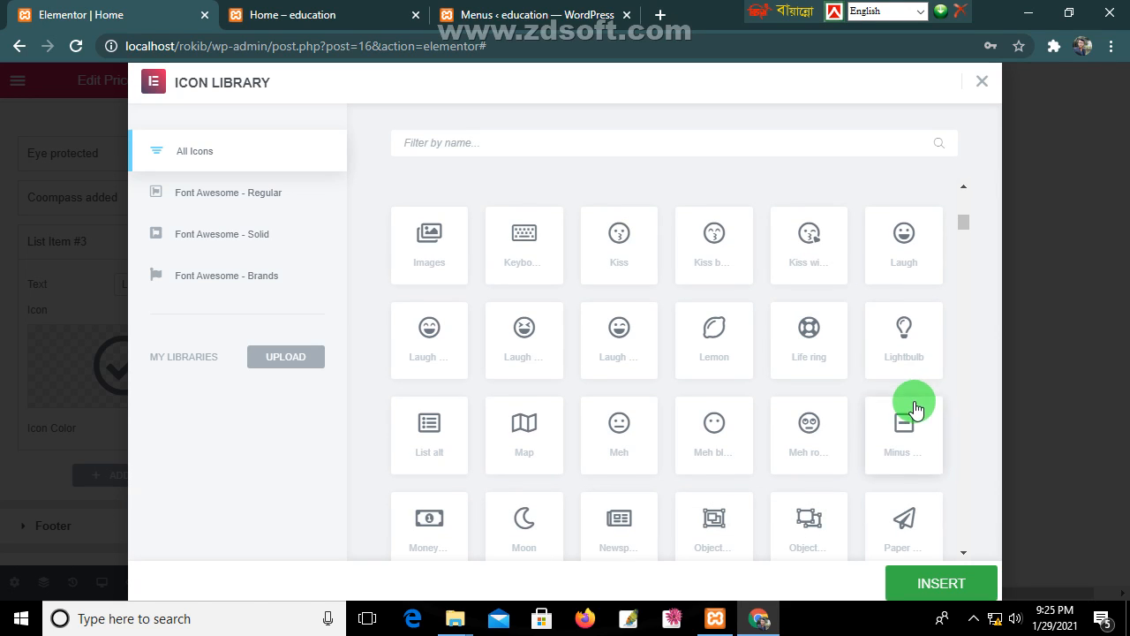
{"action": "scroll", "coordinate": [914, 401], "scroll_direction": "down", "scroll_amount": 1}
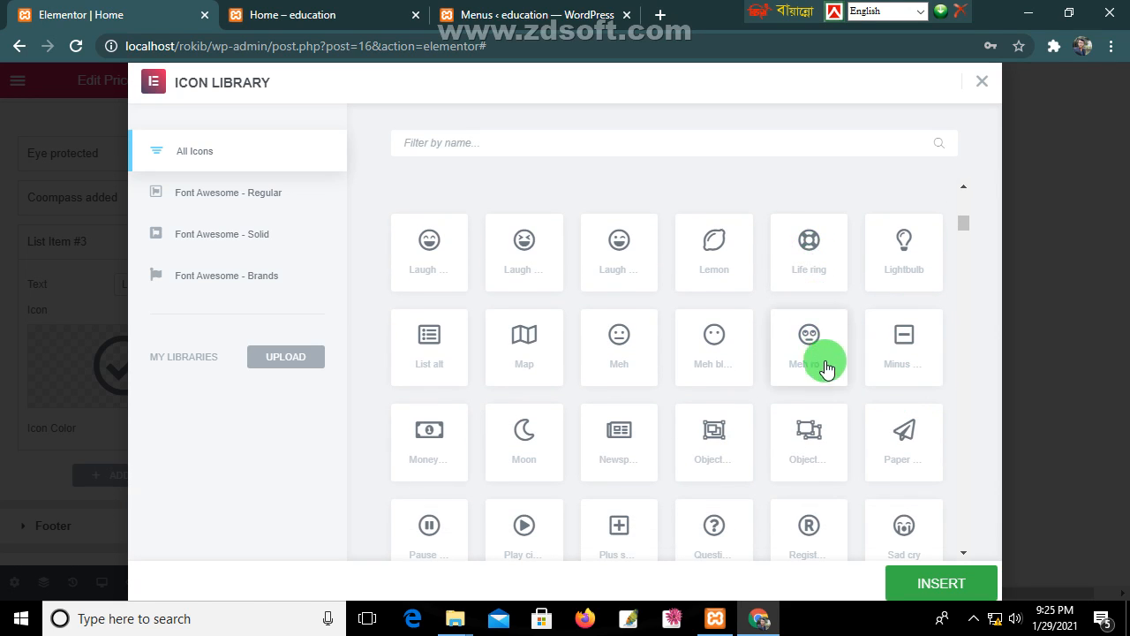
{"action": "scroll", "coordinate": [828, 393], "scroll_direction": "down", "scroll_amount": 2}
{"action": "scroll", "coordinate": [831, 398], "scroll_direction": "down", "scroll_amount": 1}
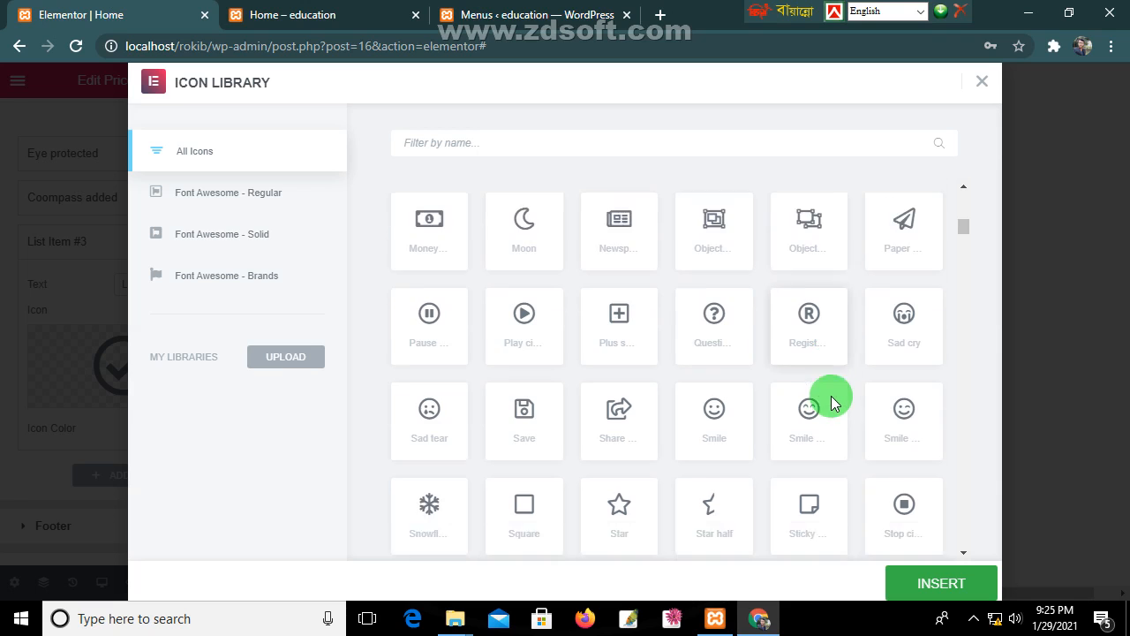
{"action": "scroll", "coordinate": [831, 403], "scroll_direction": "down", "scroll_amount": 3}
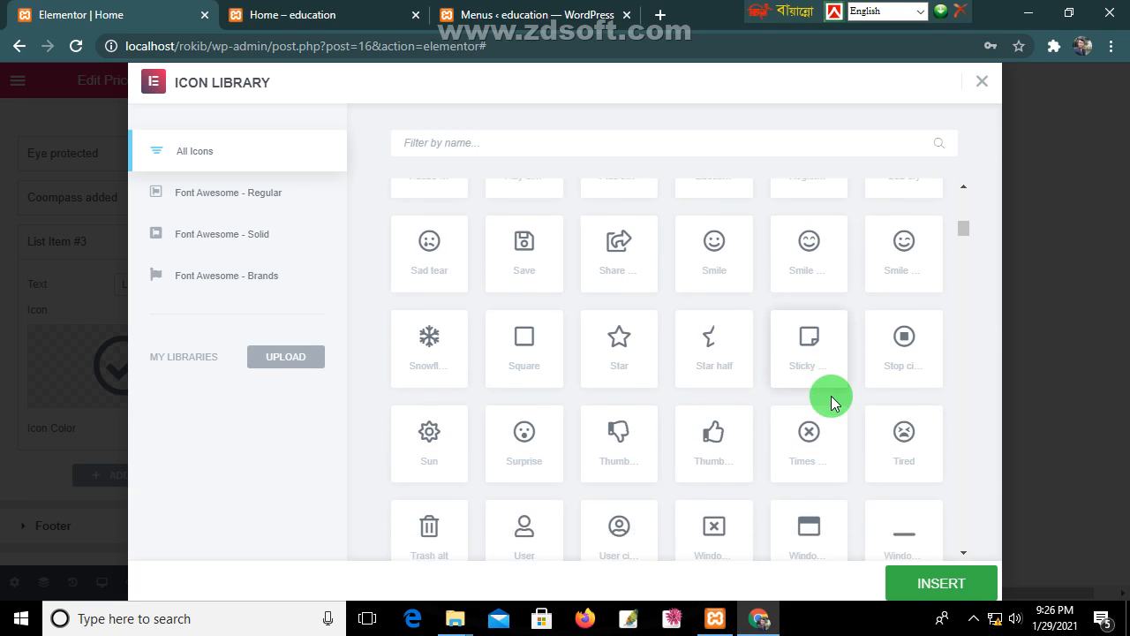
{"action": "scroll", "coordinate": [832, 402], "scroll_direction": "down", "scroll_amount": 1}
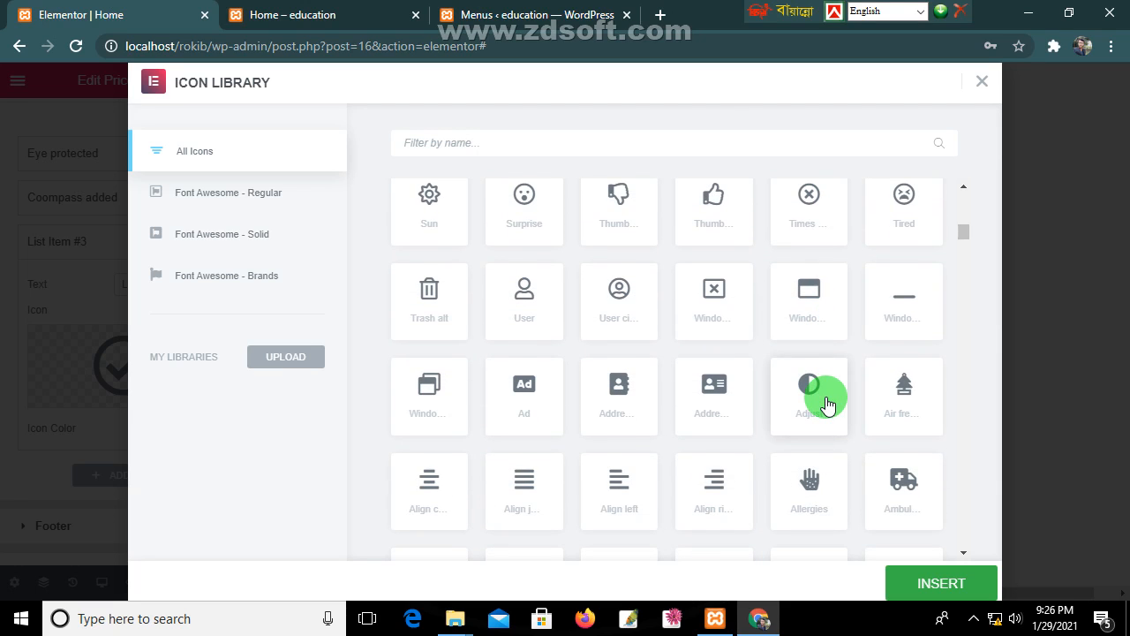
{"action": "scroll", "coordinate": [828, 405], "scroll_direction": "down", "scroll_amount": 1}
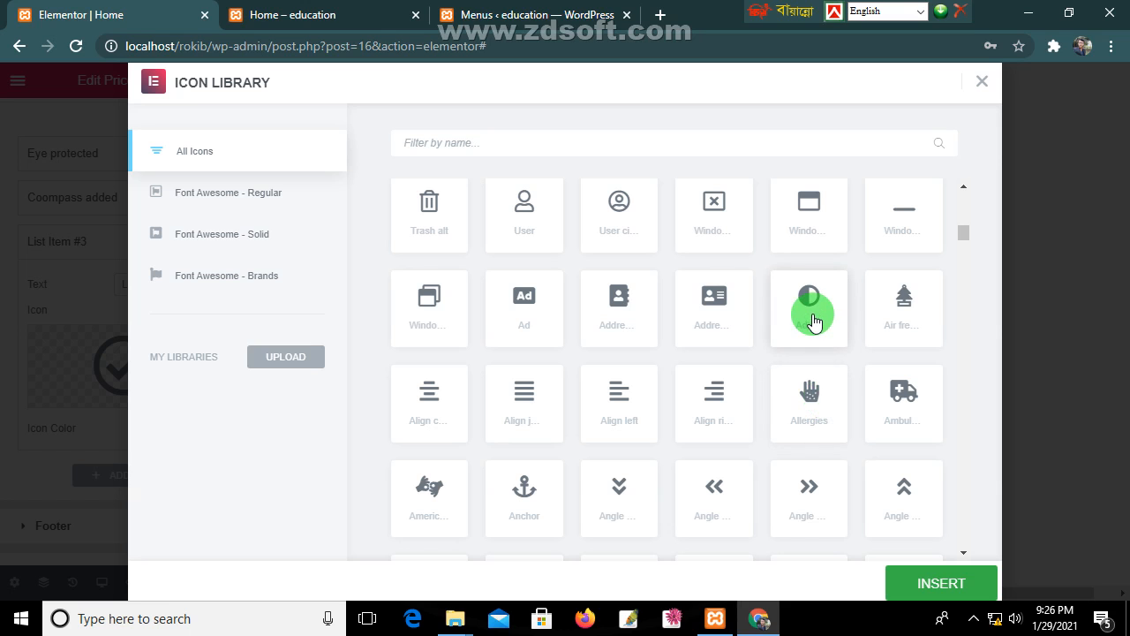
{"action": "scroll", "coordinate": [807, 406], "scroll_direction": "down", "scroll_amount": 2}
{"action": "scroll", "coordinate": [821, 422], "scroll_direction": "down", "scroll_amount": 1}
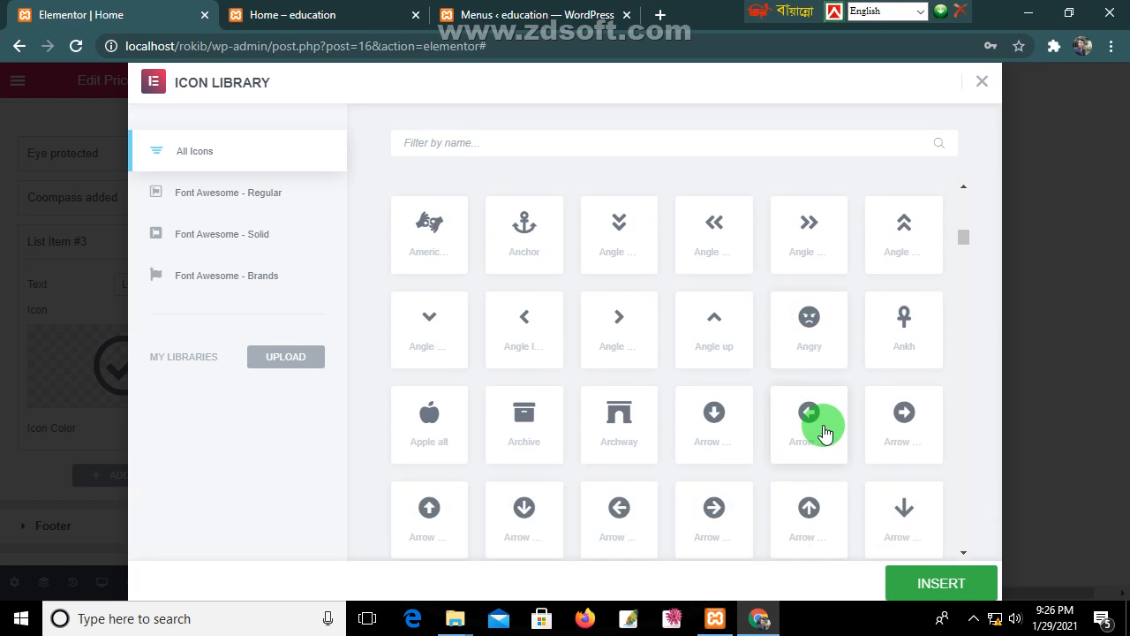
{"action": "scroll", "coordinate": [825, 419], "scroll_direction": "up", "scroll_amount": 1}
{"action": "scroll", "coordinate": [826, 420], "scroll_direction": "down", "scroll_amount": 1}
{"action": "scroll", "coordinate": [826, 423], "scroll_direction": "down", "scroll_amount": 4}
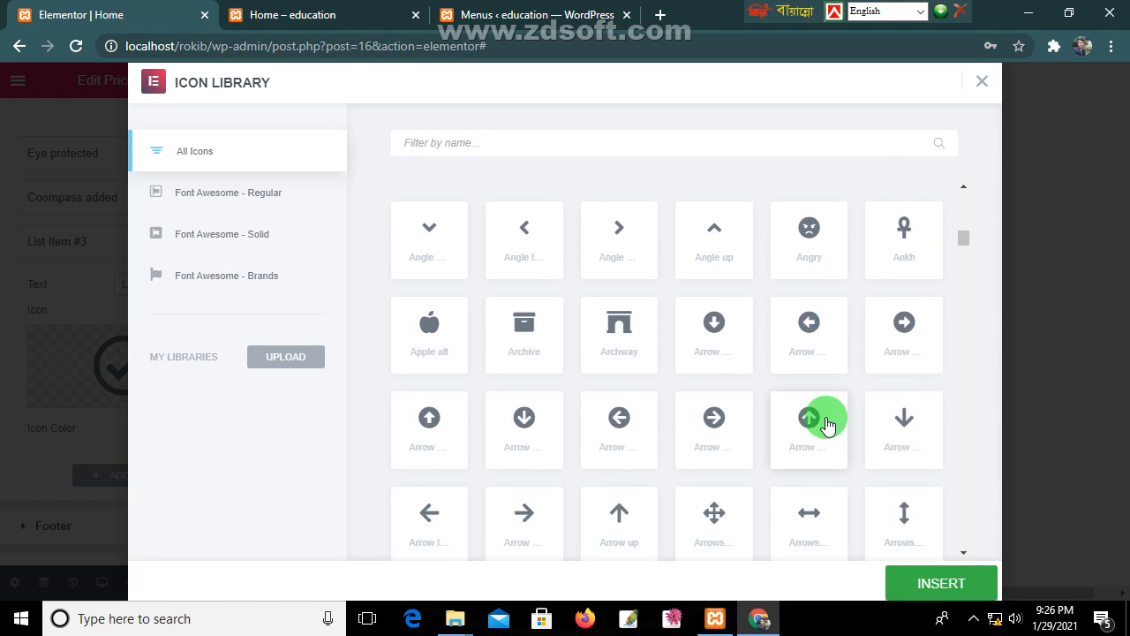
{"action": "scroll", "coordinate": [828, 426], "scroll_direction": "down", "scroll_amount": 3}
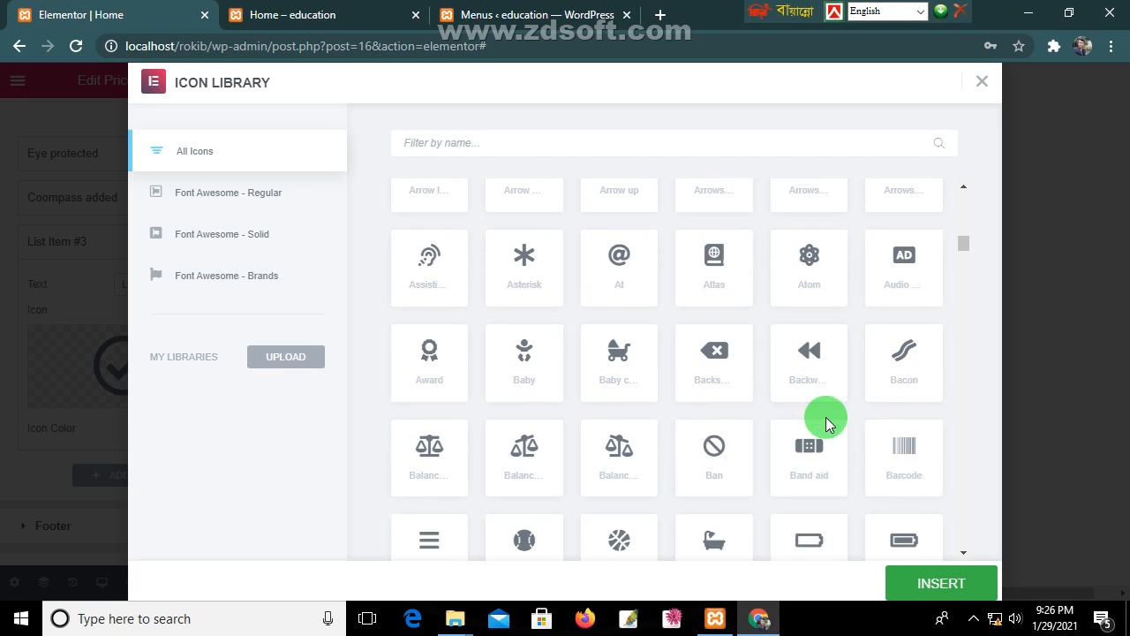
{"action": "scroll", "coordinate": [827, 425], "scroll_direction": "up", "scroll_amount": 1}
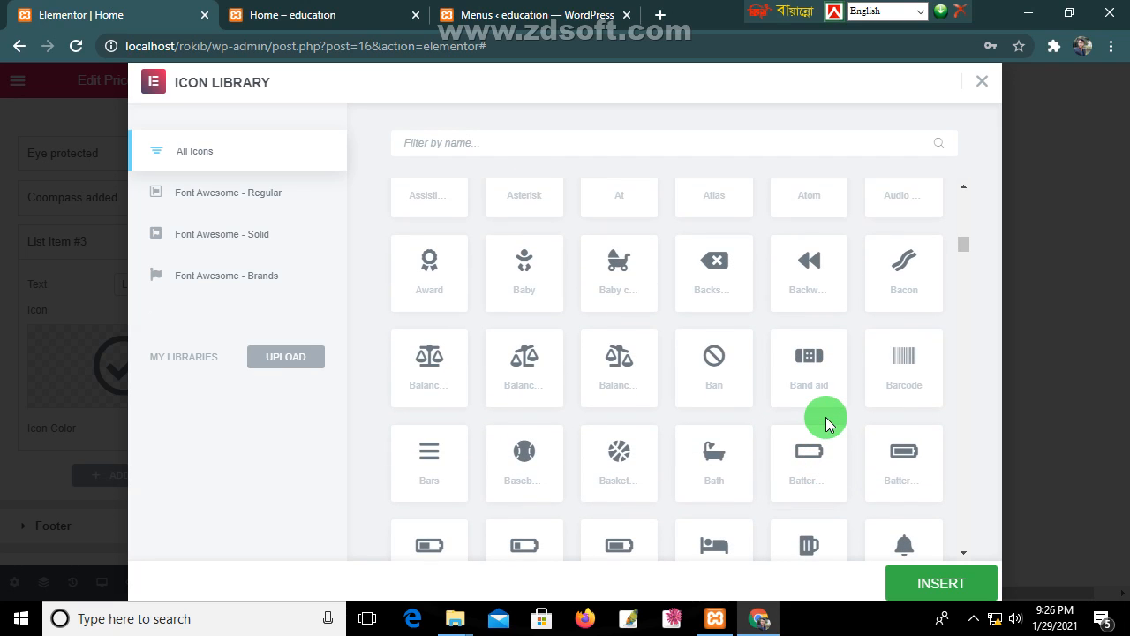
{"action": "scroll", "coordinate": [826, 422], "scroll_direction": "down", "scroll_amount": 3}
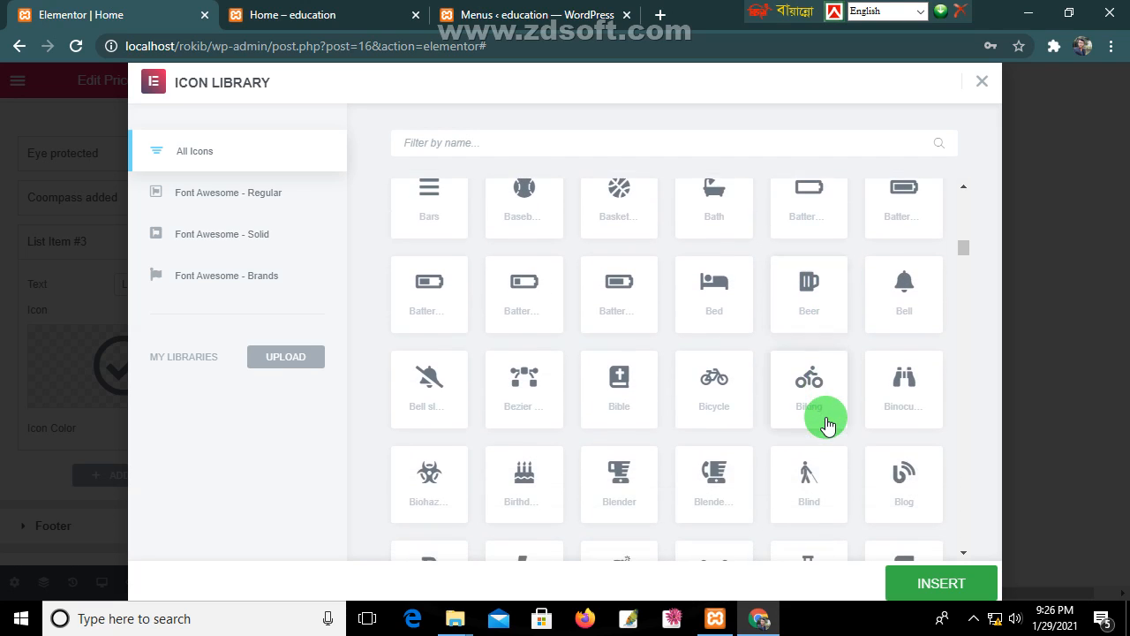
{"action": "left_click", "coordinate": [621, 291]}
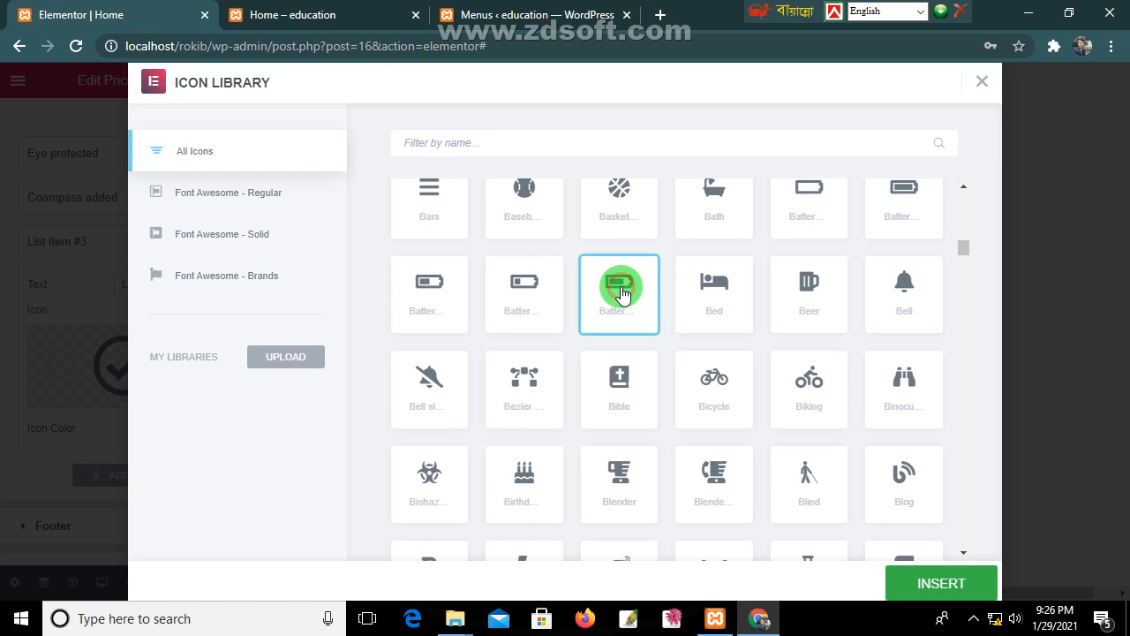
{"action": "left_click", "coordinate": [945, 587]}
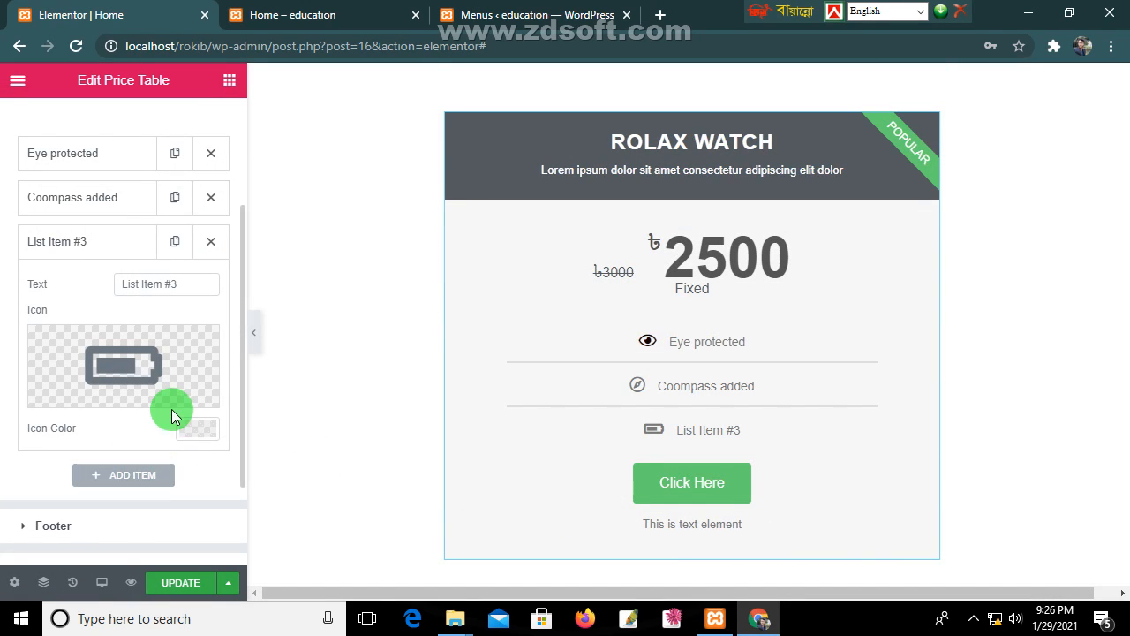
Replace the third feature item's text with "2 years Bettera Guranty".
{"action": "left_click_drag", "start_coordinate": [203, 287], "coordinate": [97, 290]}
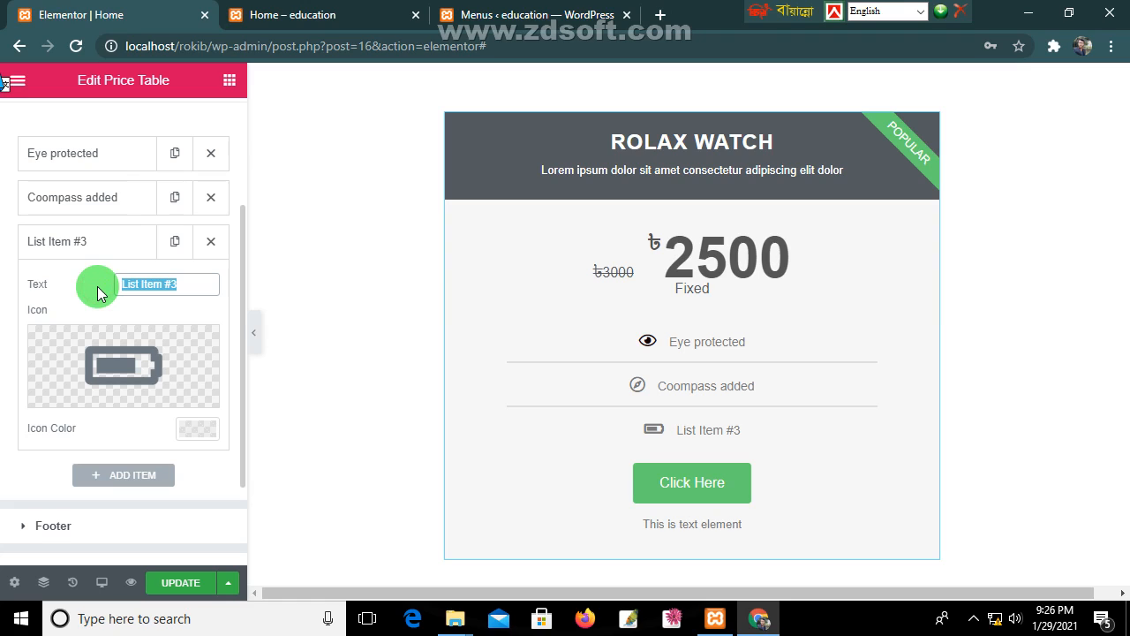
{"action": "type", "text": "@"}
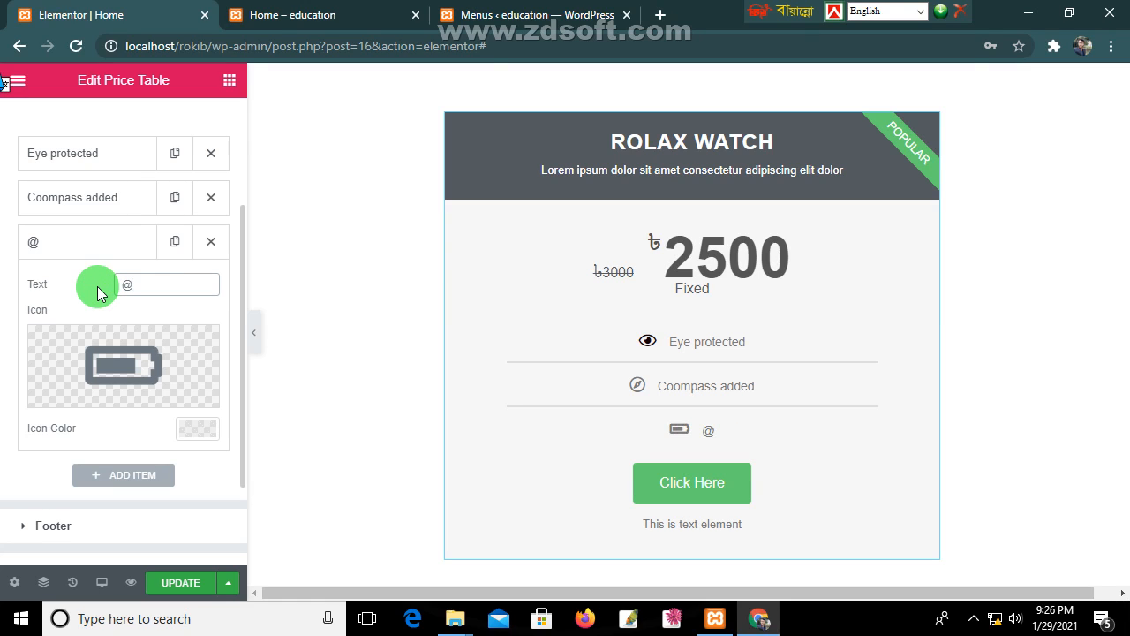
{"action": "type", "text": " yea"}
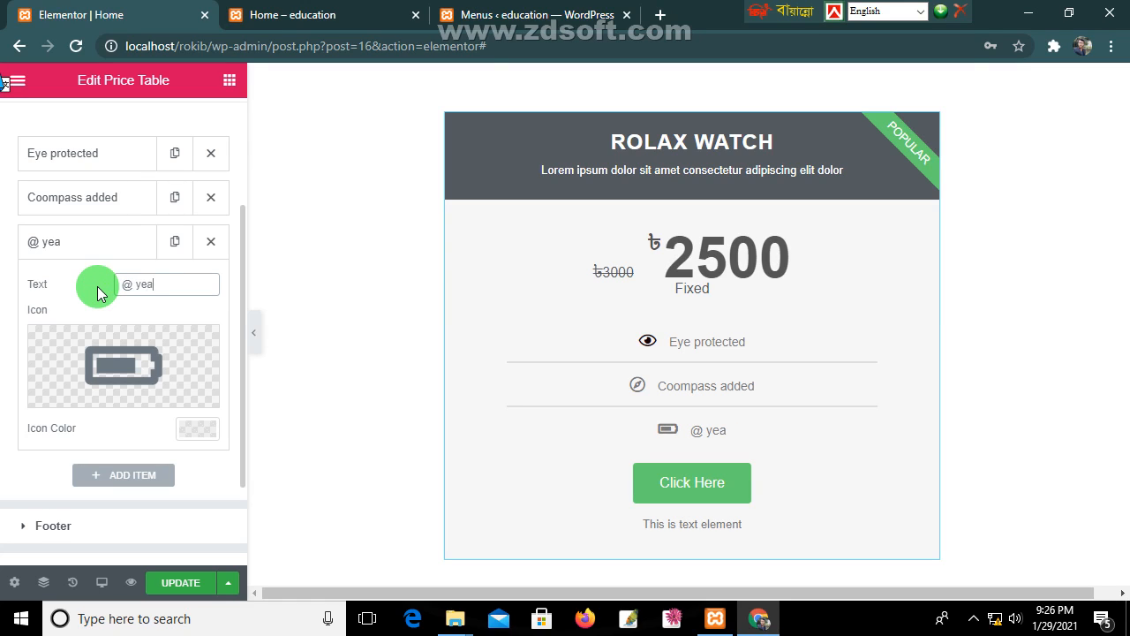
{"action": "type", "text": "rs Bet"}
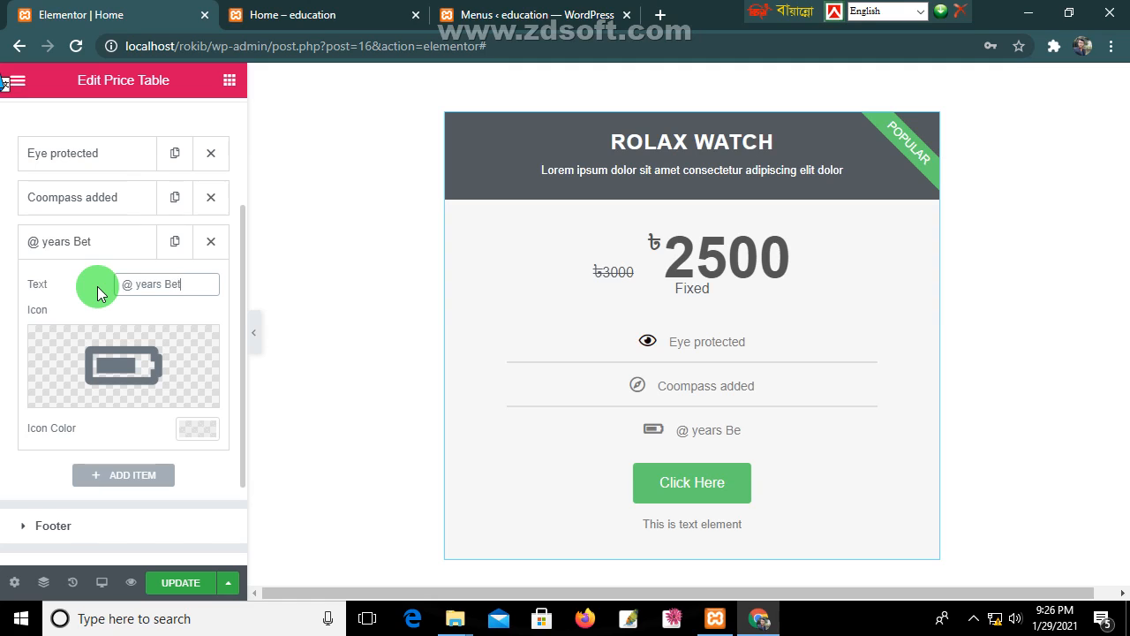
{"action": "type", "text": "tea"}
{"action": "key", "text": "BackSpace"}
{"action": "type", "text": "ra"}
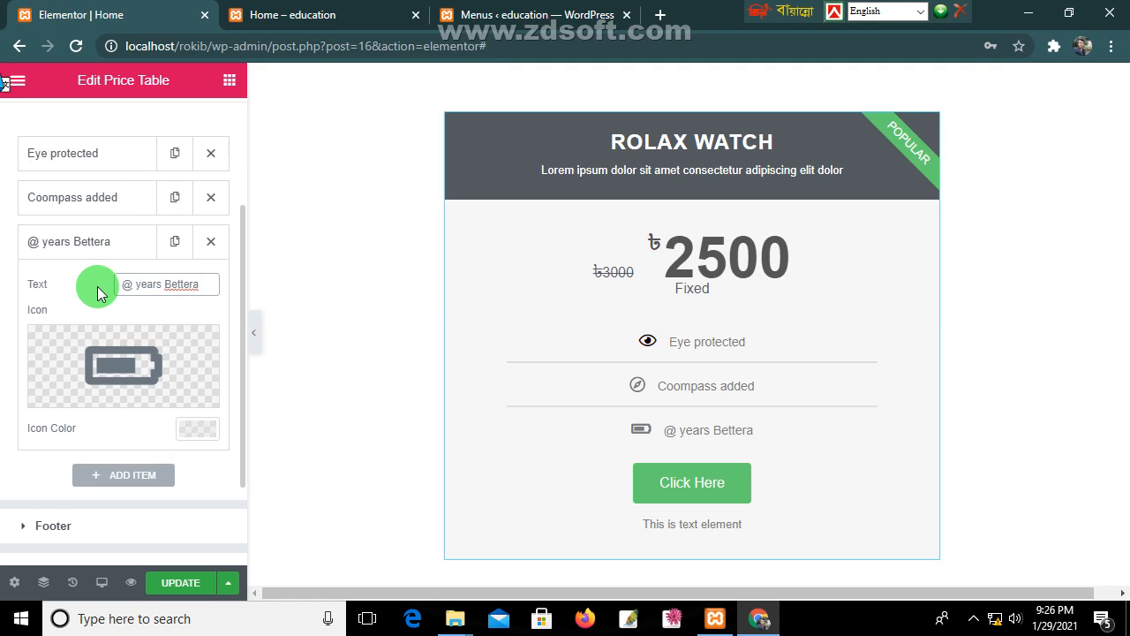
{"action": "type", "text": " G"}
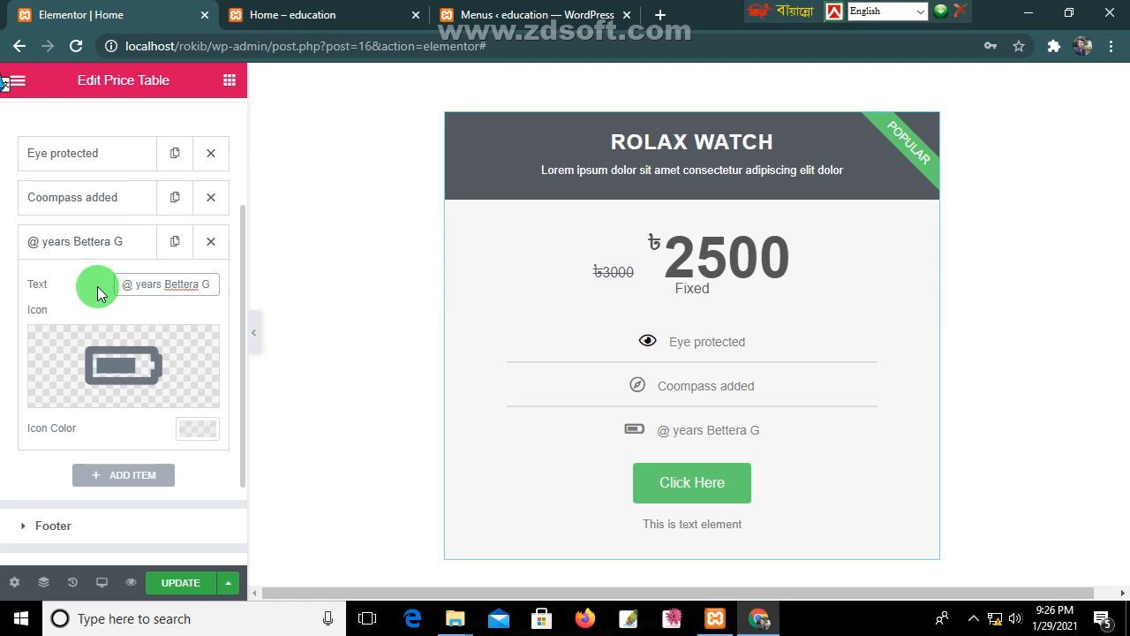
{"action": "type", "text": "urant"}
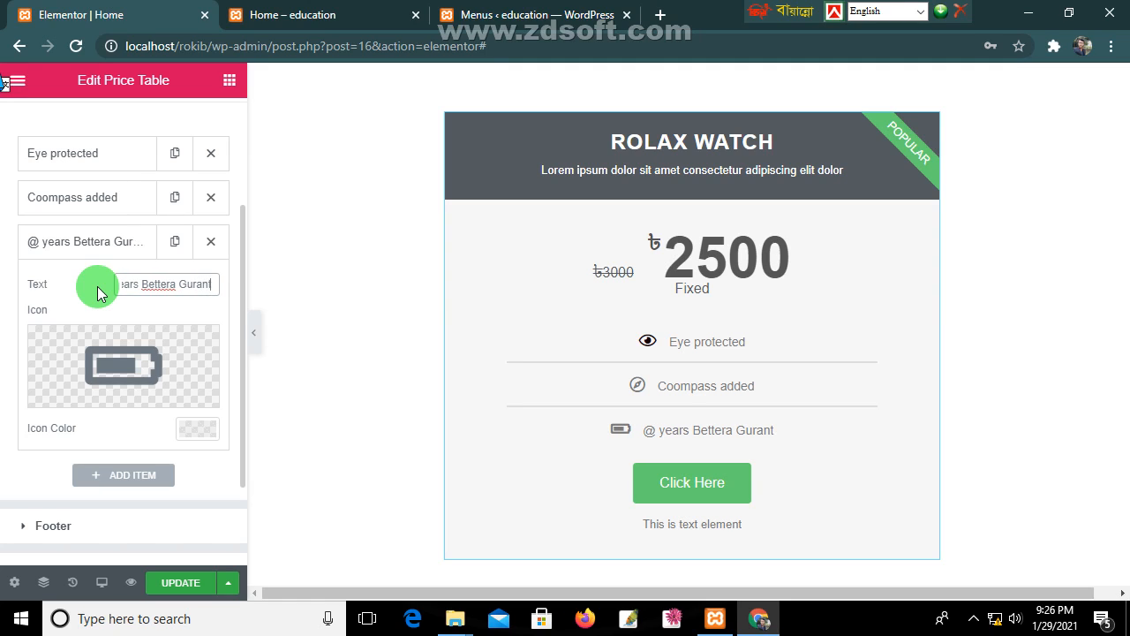
{"action": "type", "text": "y"}
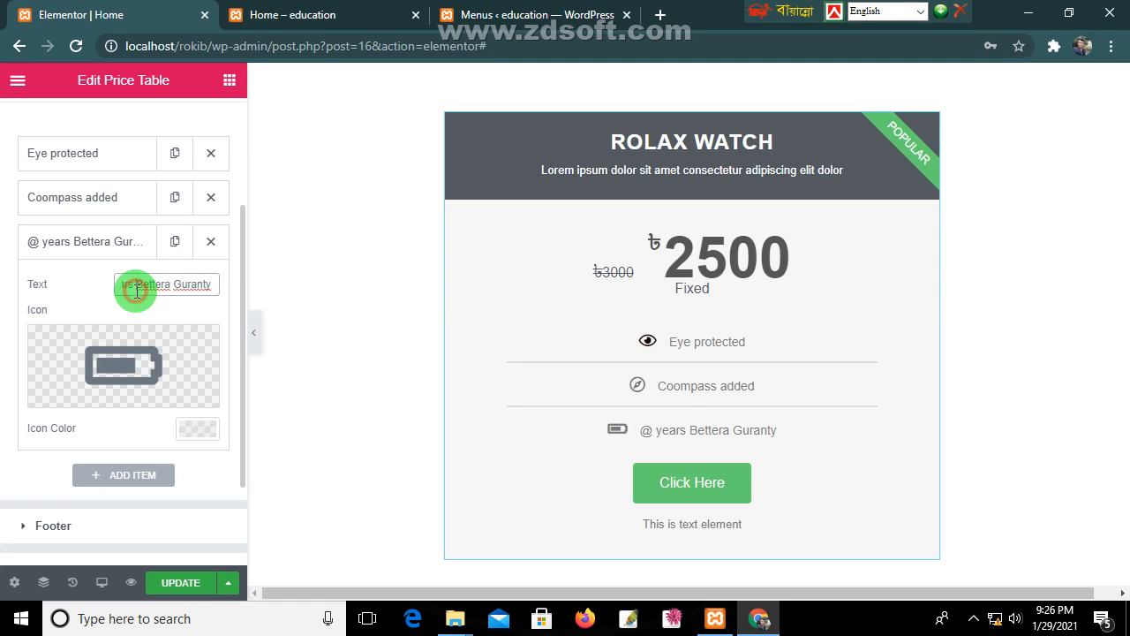
{"action": "key", "text": "Home"}
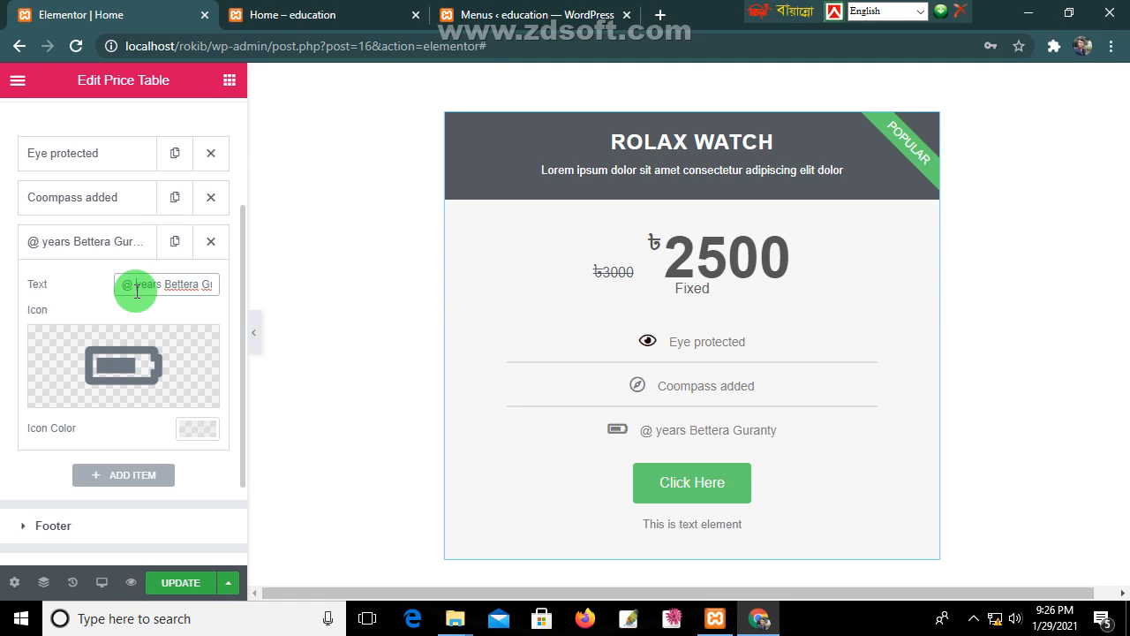
{"action": "key", "text": "Delete"}
{"action": "type", "text": "23"}
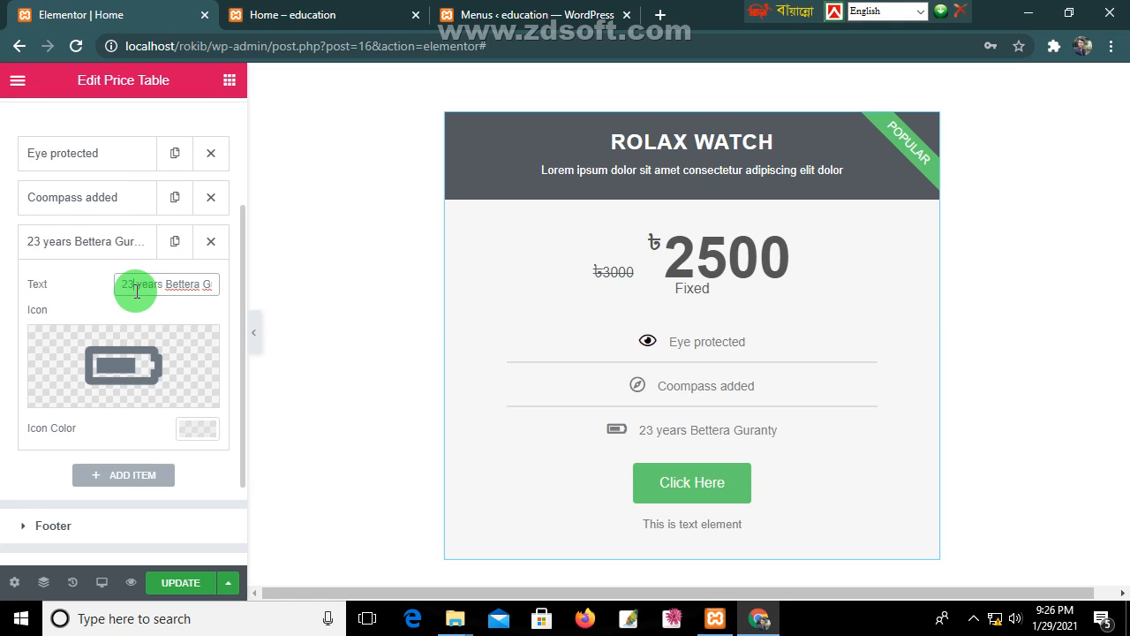
{"action": "key", "text": "BackSpace"}
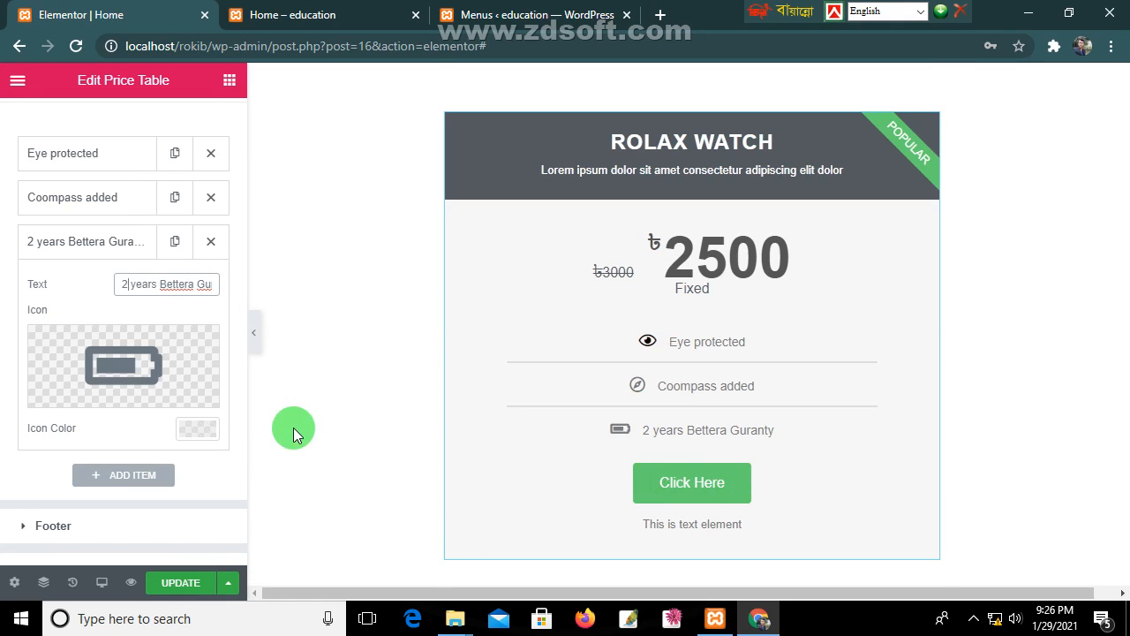
Change the footer button text of the price table to "Buy Now".
{"action": "left_click", "coordinate": [46, 528]}
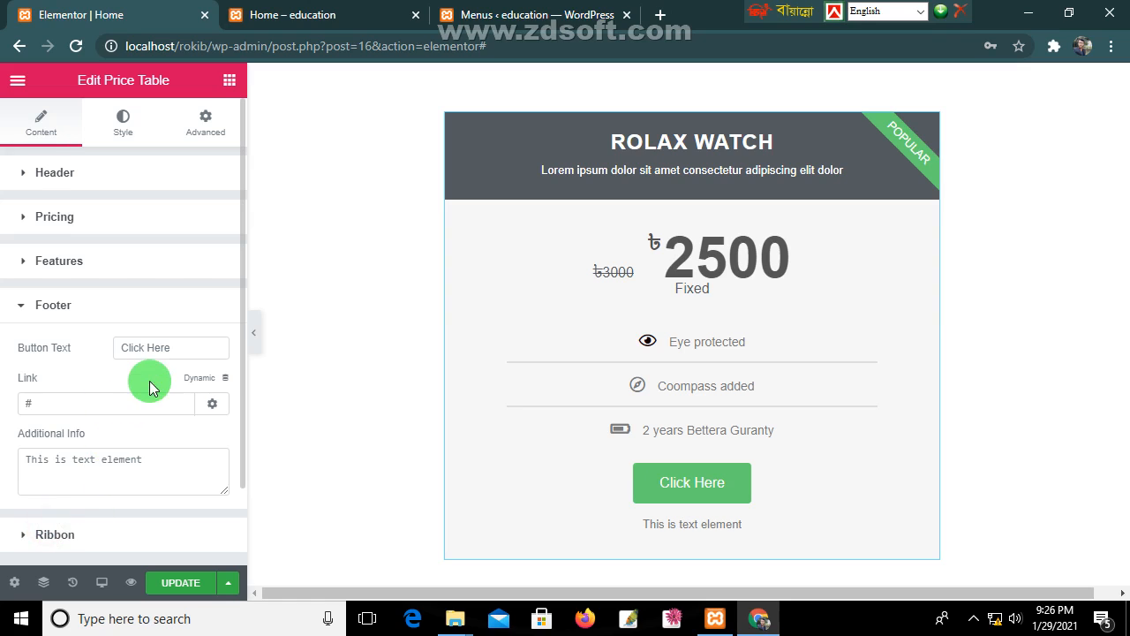
{"action": "left_click", "coordinate": [184, 349]}
{"action": "left_click_drag", "start_coordinate": [184, 350], "coordinate": [106, 347]}
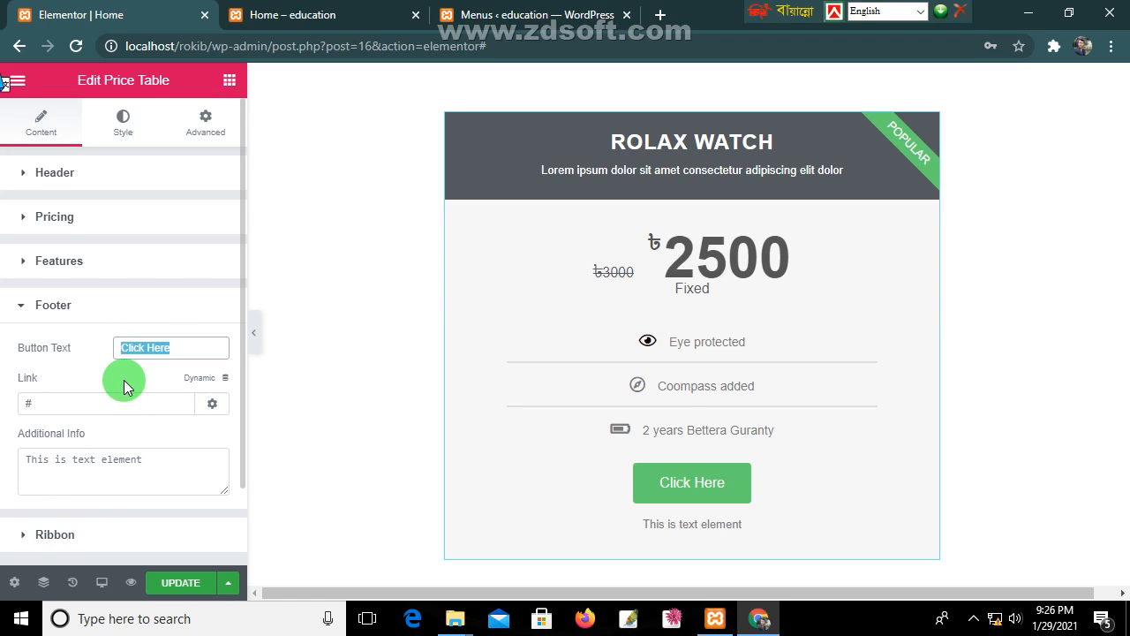
{"action": "type", "text": "Buy "}
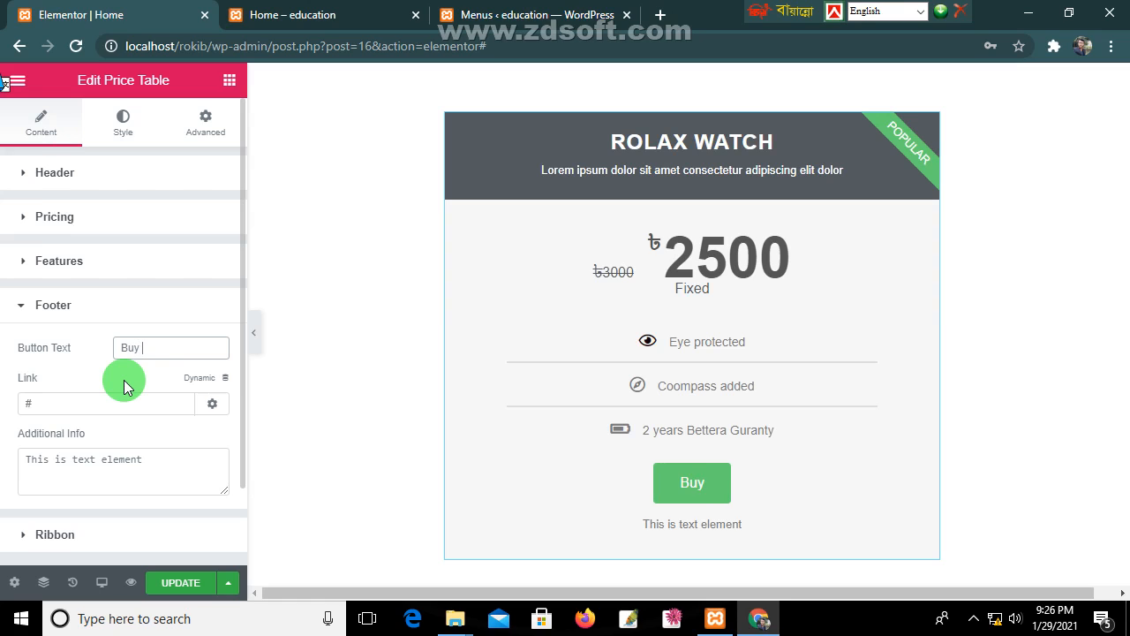
{"action": "type", "text": "nOW"}
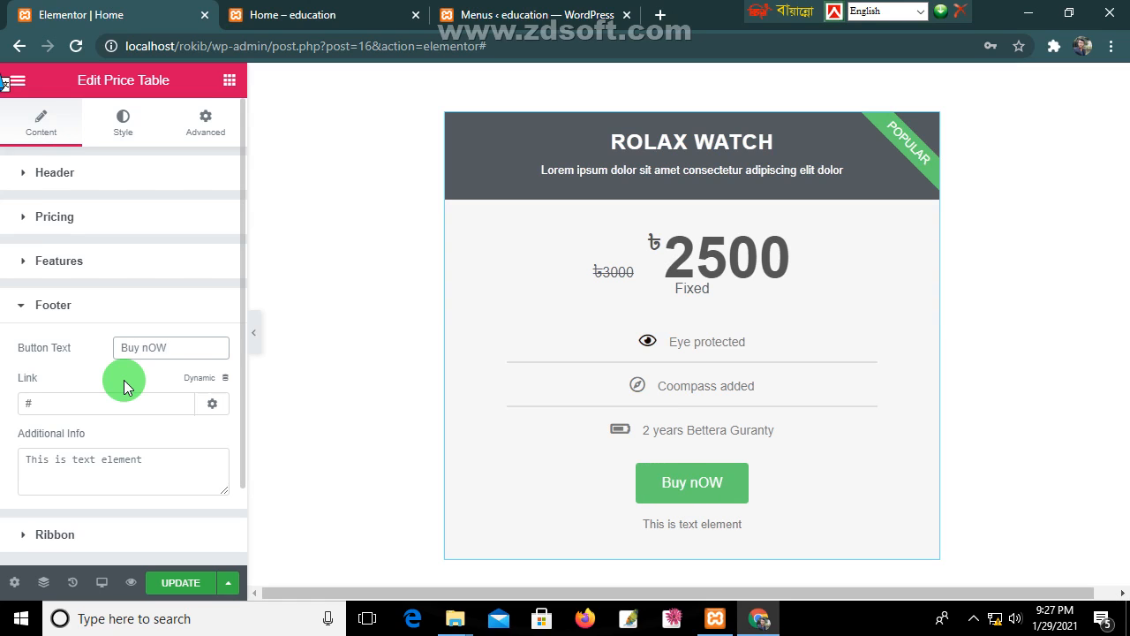
{"action": "key", "text": "BackSpace"}
{"action": "key", "text": "BackSpace"}
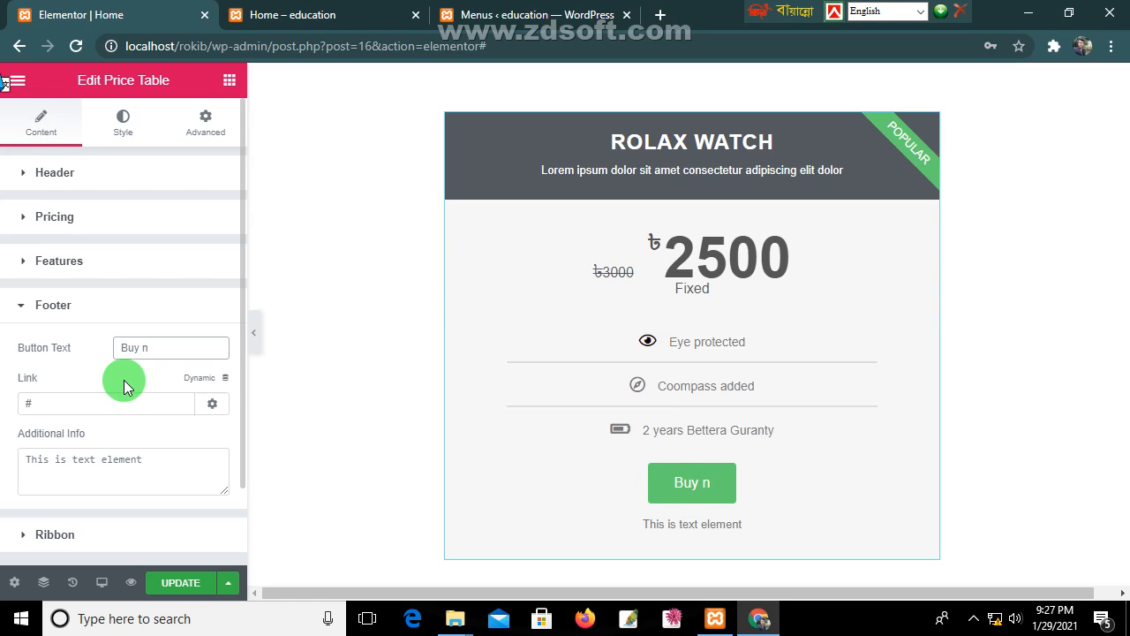
{"action": "key", "text": "BackSpace"}
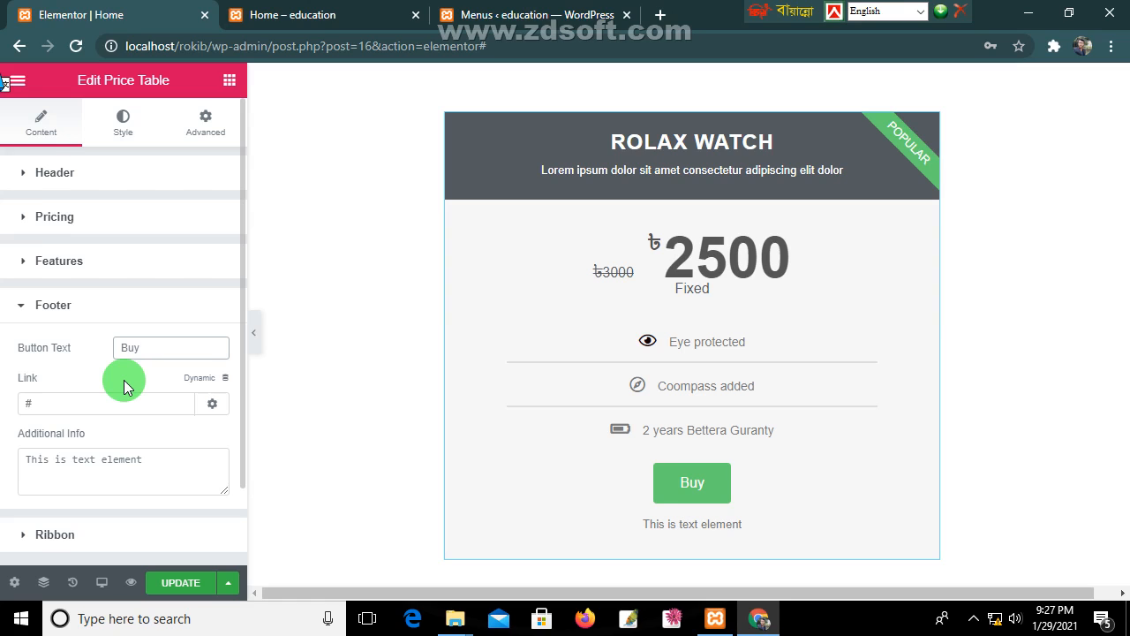
{"action": "type", "text": "Now"}
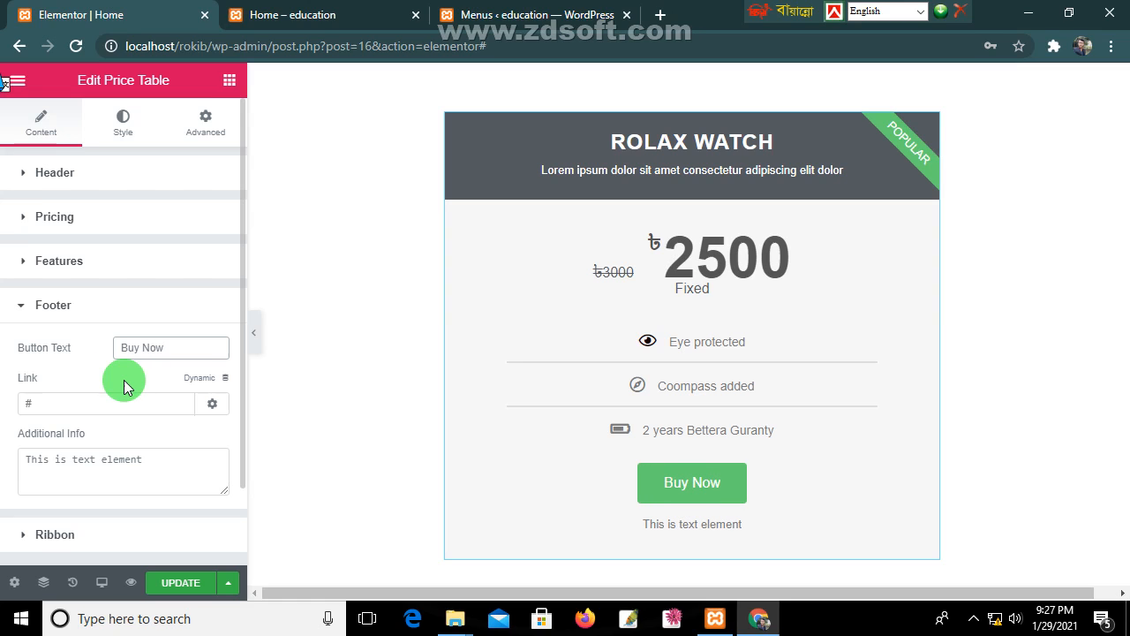
{"action": "left_click", "coordinate": [65, 403]}
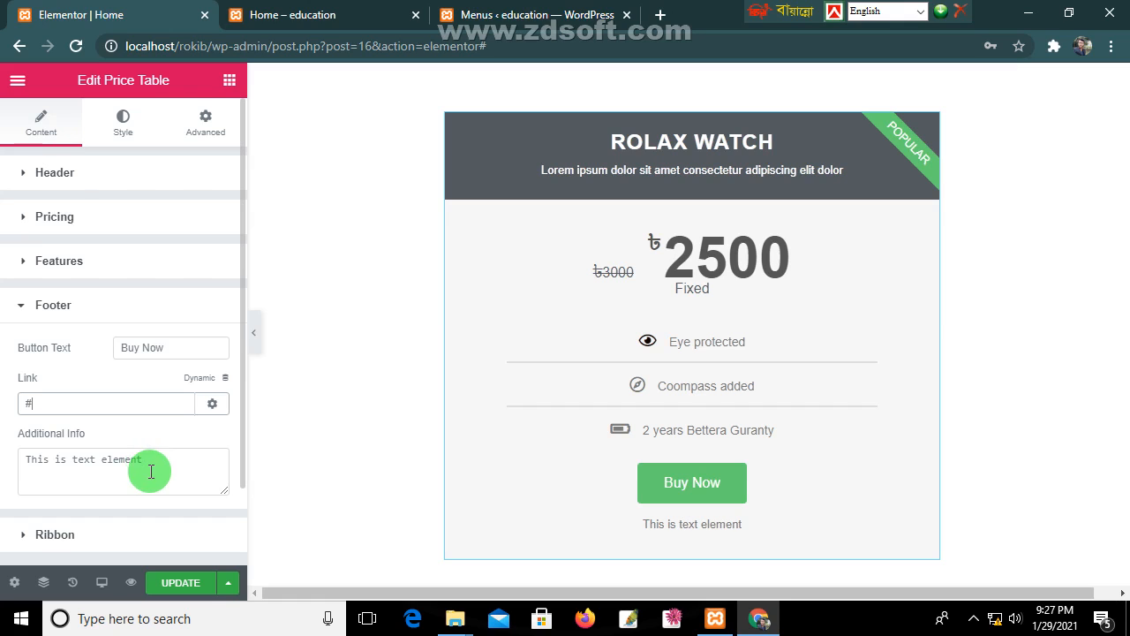
Change the footer's additional info text to "This is water reset".
{"action": "scroll", "coordinate": [167, 464], "scroll_direction": "down", "scroll_amount": 1}
{"action": "scroll", "coordinate": [824, 388], "scroll_direction": "down", "scroll_amount": 1}
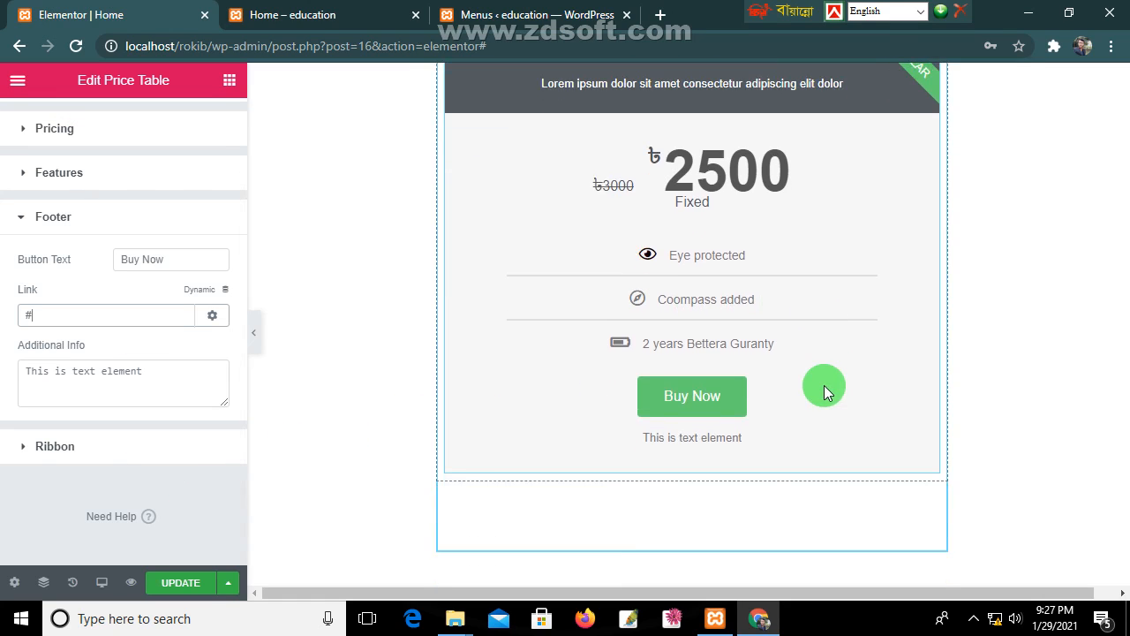
{"action": "left_click_drag", "start_coordinate": [169, 374], "coordinate": [3, 375]}
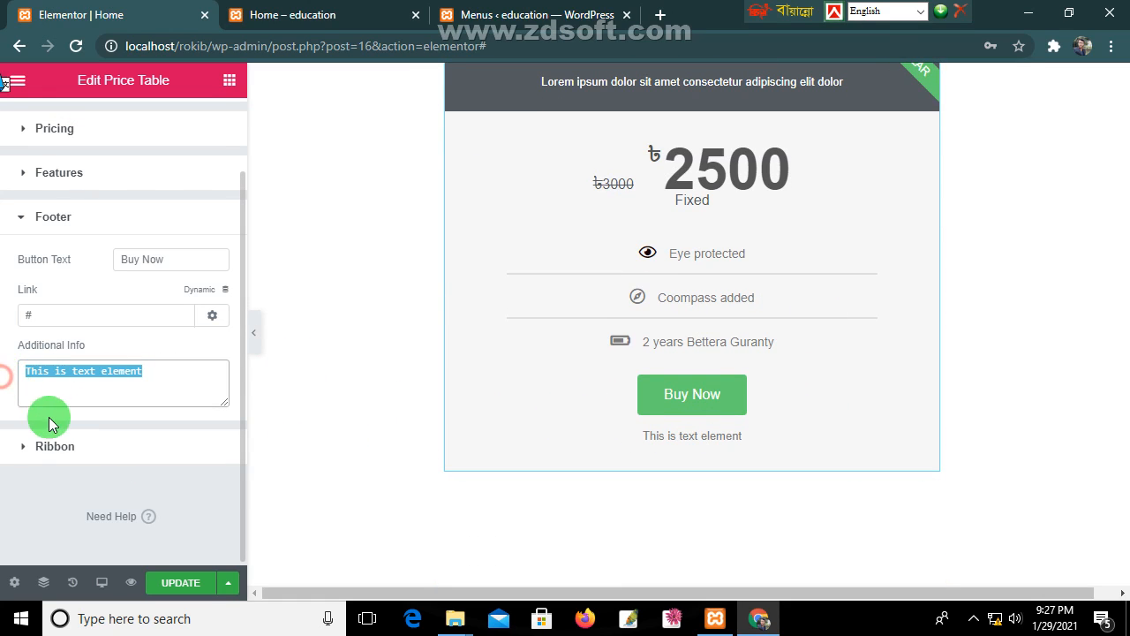
{"action": "left_click", "coordinate": [151, 371]}
{"action": "key", "text": "BackSpace"}
{"action": "key", "text": "BackSpace"}
{"action": "key", "text": "BackSpace"}
{"action": "key", "text": "BackSpace"}
{"action": "key", "text": "BackSpace"}
{"action": "key", "text": "BackSpace"}
{"action": "key", "text": "BackSpace"}
{"action": "key", "text": "BackSpace"}
{"action": "key", "text": "BackSpace"}
{"action": "key", "text": "BackSpace"}
{"action": "key", "text": "BackSpace"}
{"action": "key", "text": "BackSpace"}
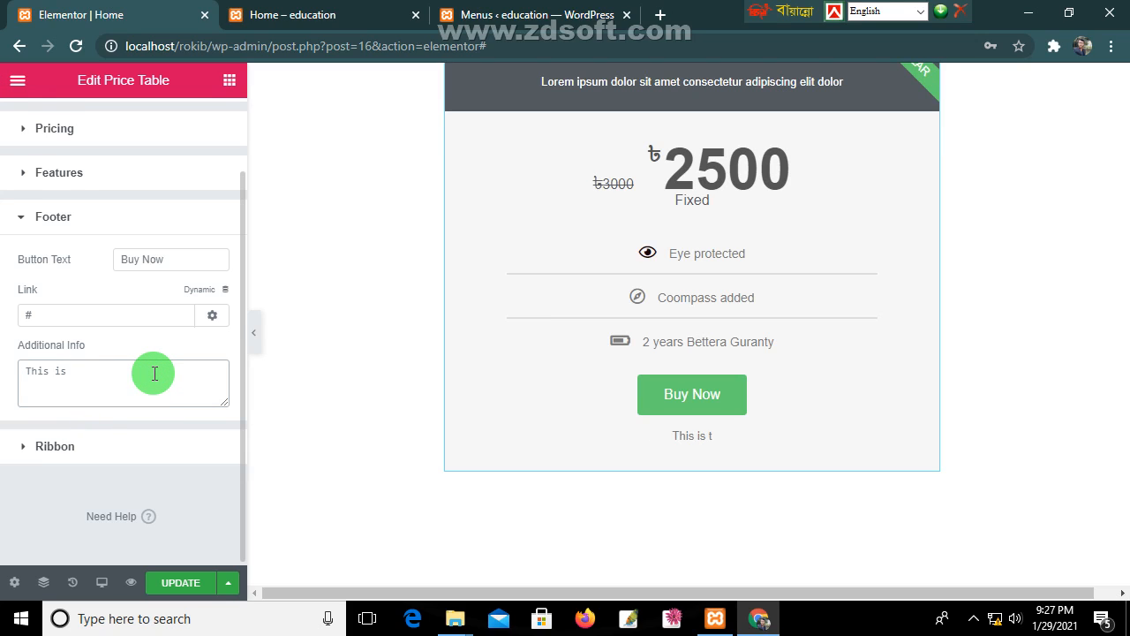
{"action": "type", "text": "water r"}
{"action": "type", "text": "eser"}
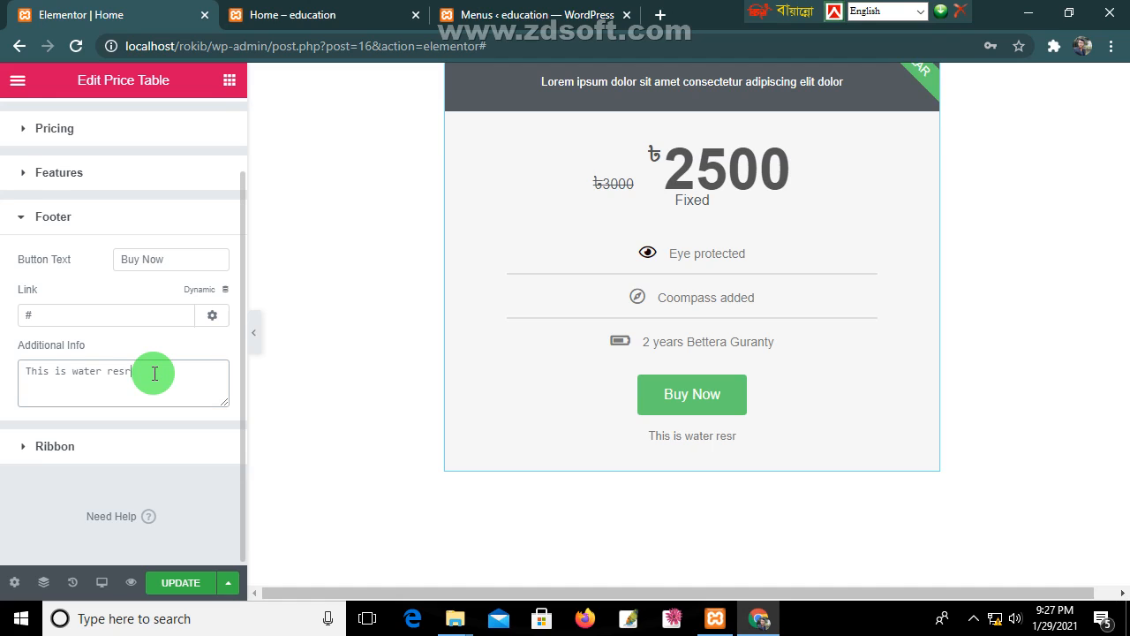
{"action": "key", "text": "BackSpace"}
{"action": "key", "text": "BackSpace"}
{"action": "type", "text": "et"}
Open the price table's ribbon settings and try the left and right ribbon positions, ending on right.
{"action": "left_click", "coordinate": [37, 447]}
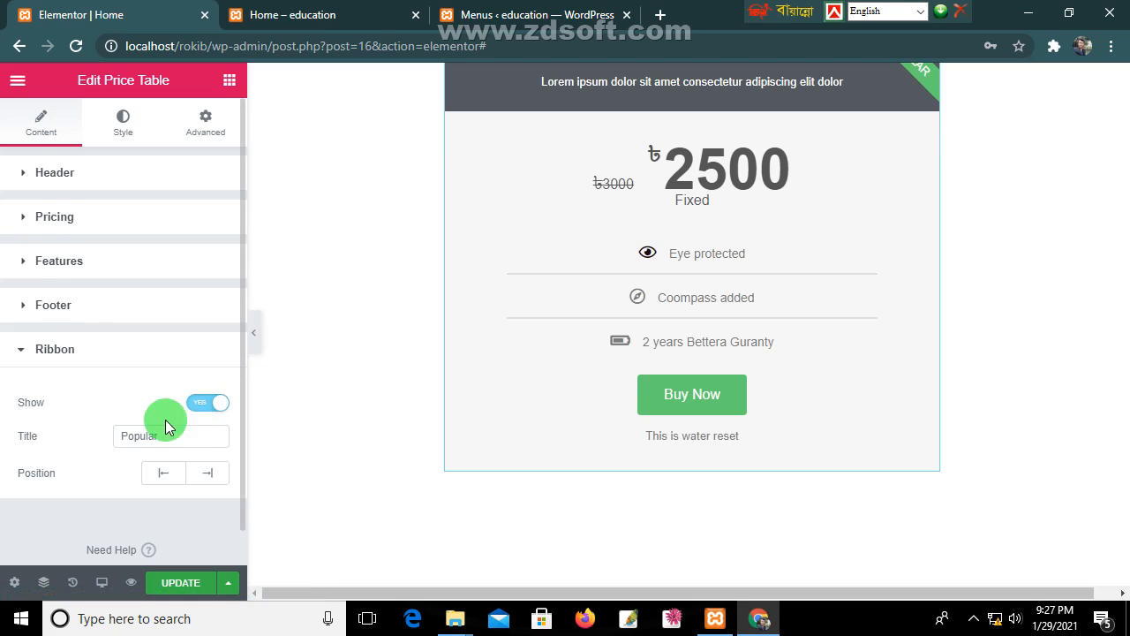
{"action": "scroll", "coordinate": [141, 437], "scroll_direction": "down", "scroll_amount": 1}
{"action": "left_click", "coordinate": [215, 436]}
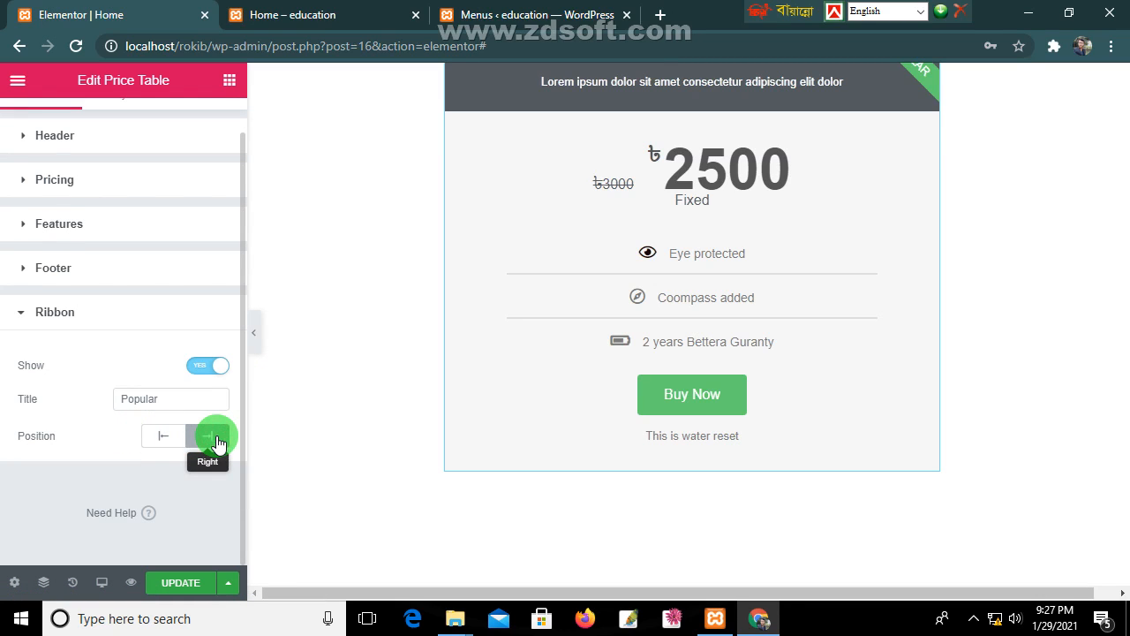
{"action": "left_click", "coordinate": [169, 434]}
{"action": "left_click", "coordinate": [210, 434]}
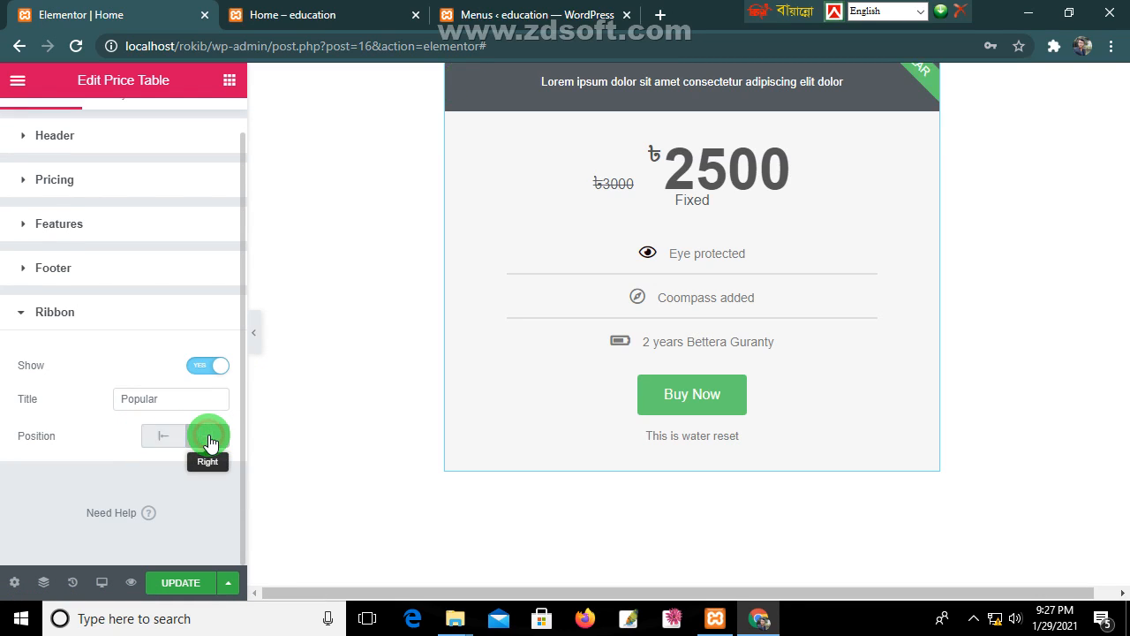
{"action": "scroll", "coordinate": [528, 319], "scroll_direction": "up", "scroll_amount": 2}
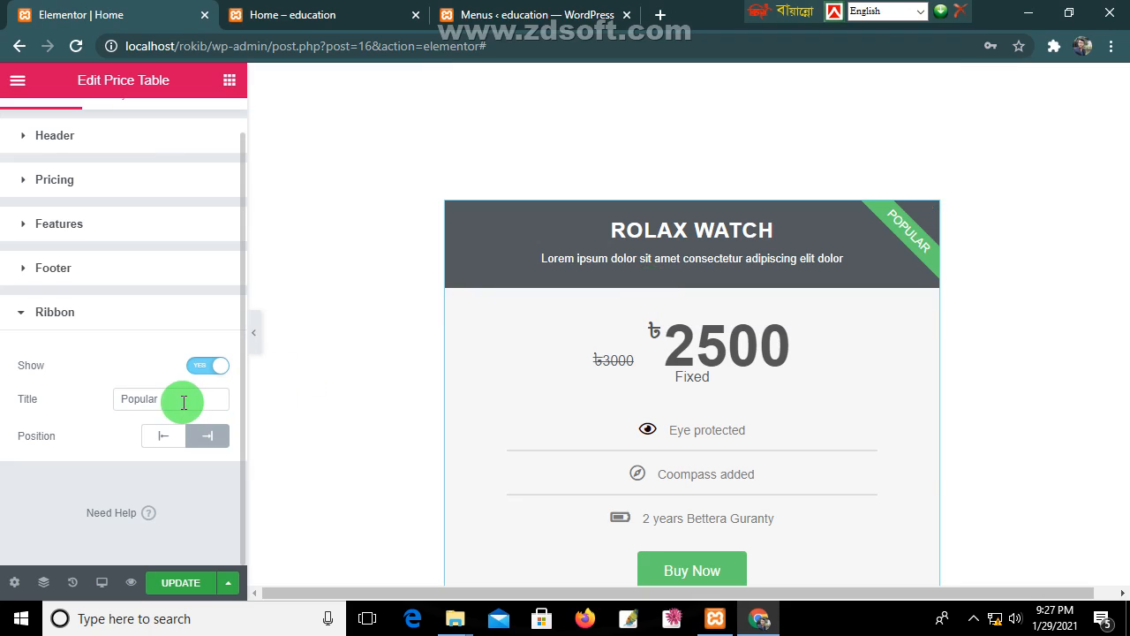
Replace the ribbon's title with "Most sell".
{"action": "left_click_drag", "start_coordinate": [184, 399], "coordinate": [94, 415]}
{"action": "type", "text": "Mo"}
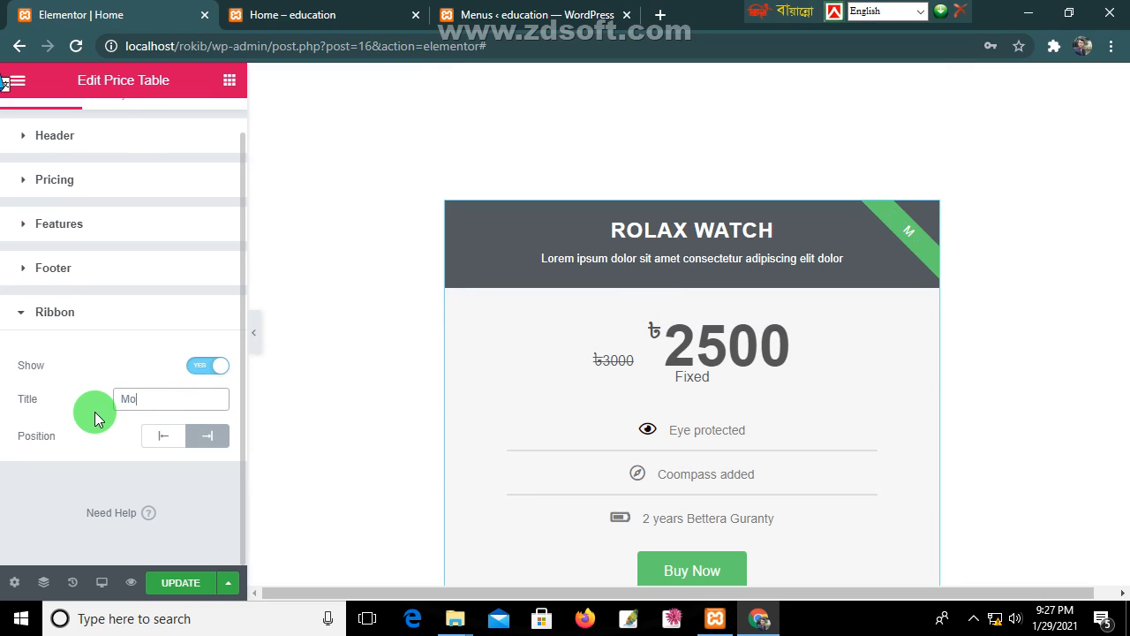
{"action": "type", "text": "st sell"}
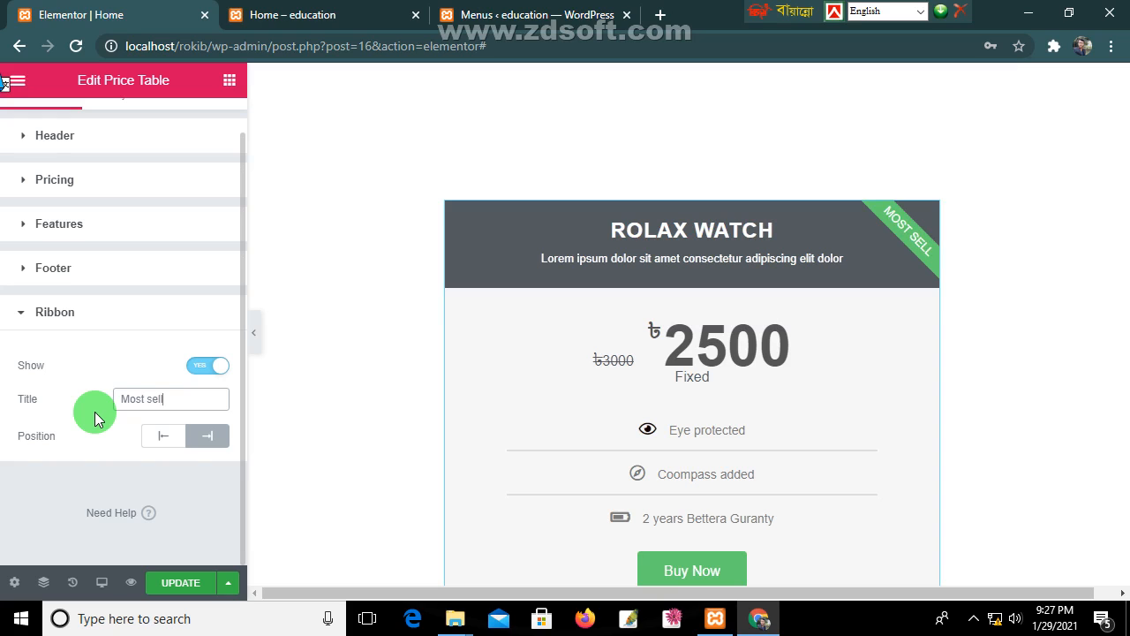
Set the ribbon's position to left and save the updated page.
{"action": "left_click", "coordinate": [163, 437]}
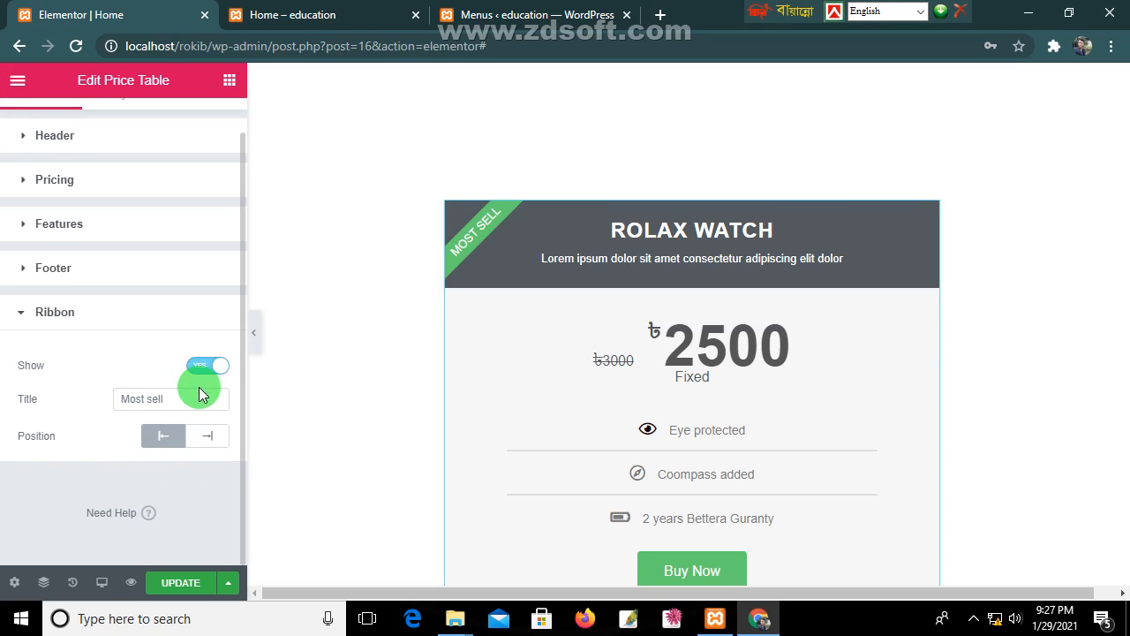
{"action": "left_click", "coordinate": [168, 584]}
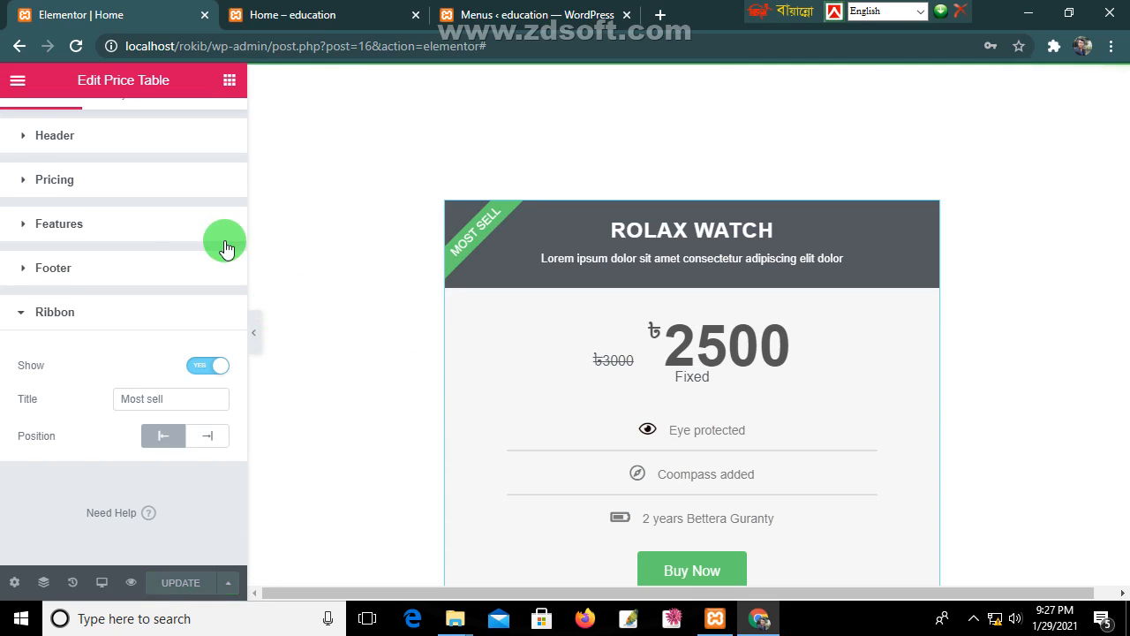
Open the price table's style settings at the Header section.
{"action": "scroll", "coordinate": [189, 239], "scroll_direction": "up", "scroll_amount": 1}
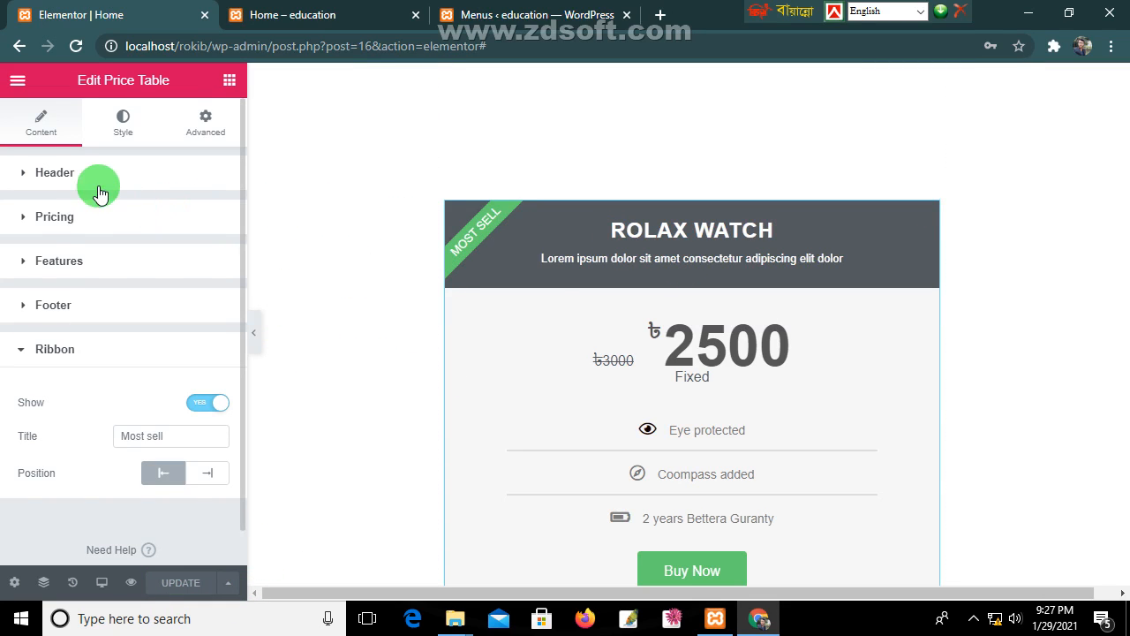
{"action": "left_click", "coordinate": [124, 119]}
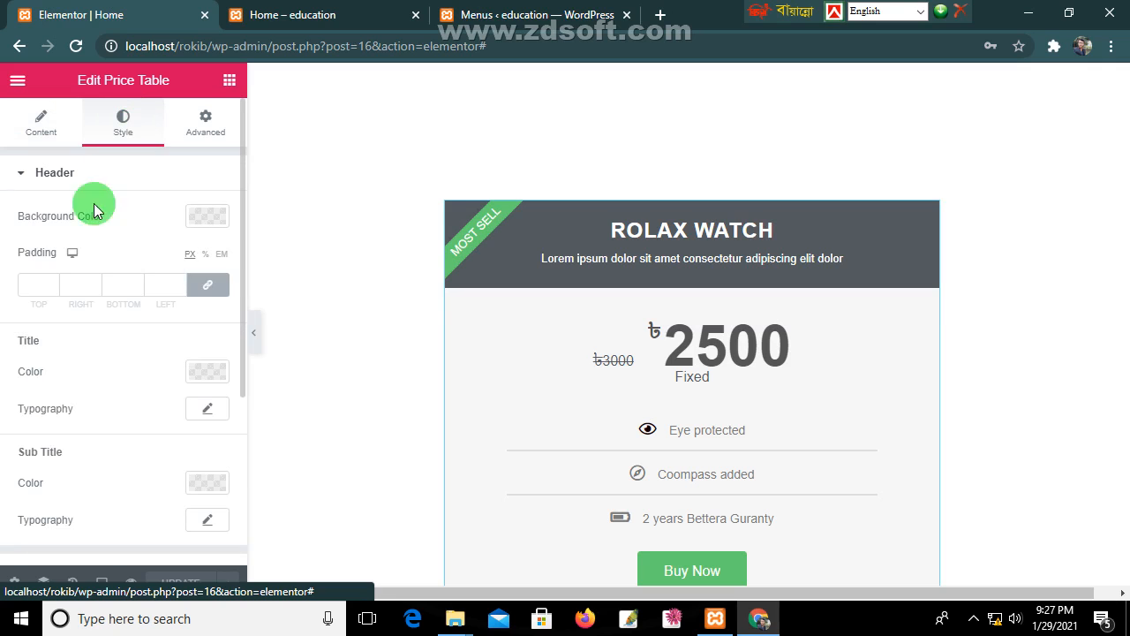
{"action": "scroll", "coordinate": [732, 322], "scroll_direction": "up", "scroll_amount": 4}
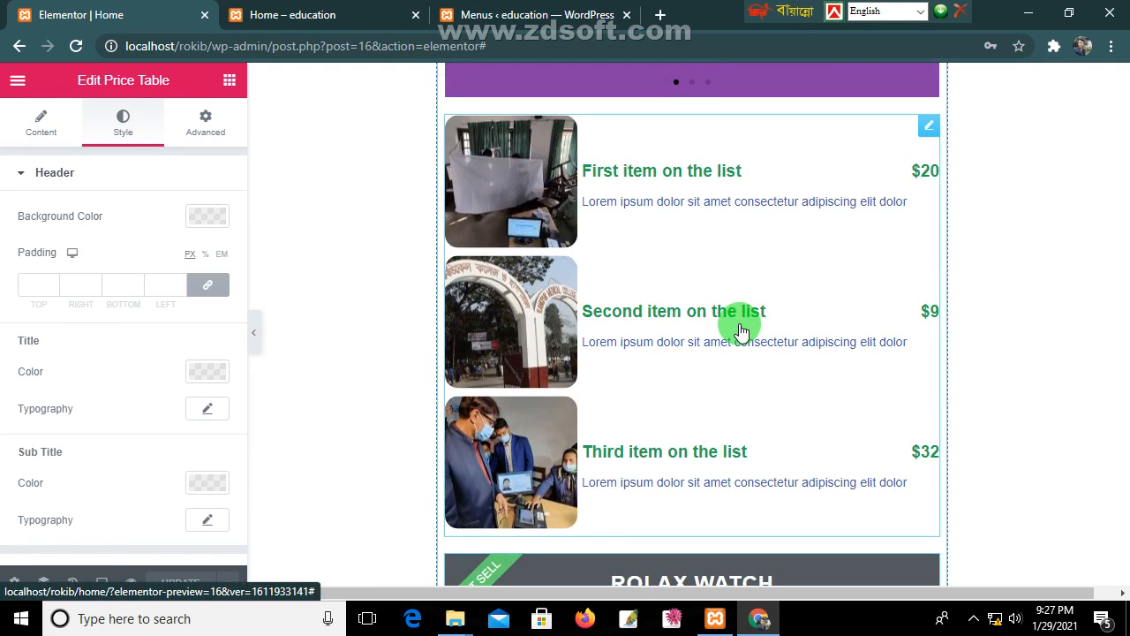
{"action": "scroll", "coordinate": [676, 287], "scroll_direction": "down", "scroll_amount": 4}
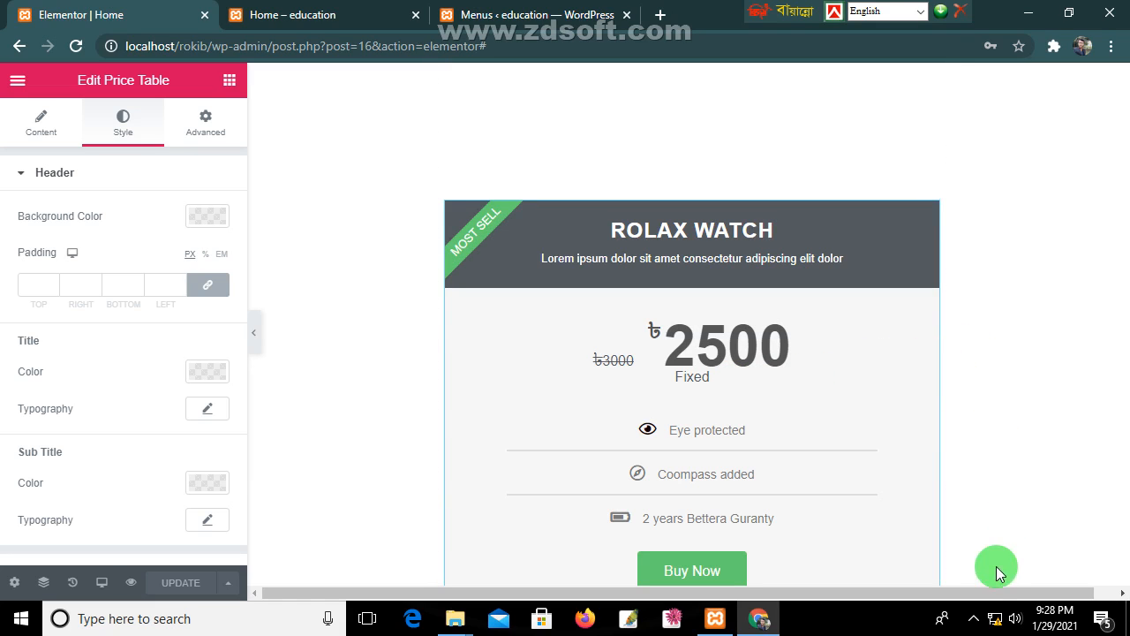
{"action": "left_click", "coordinate": [972, 618]}
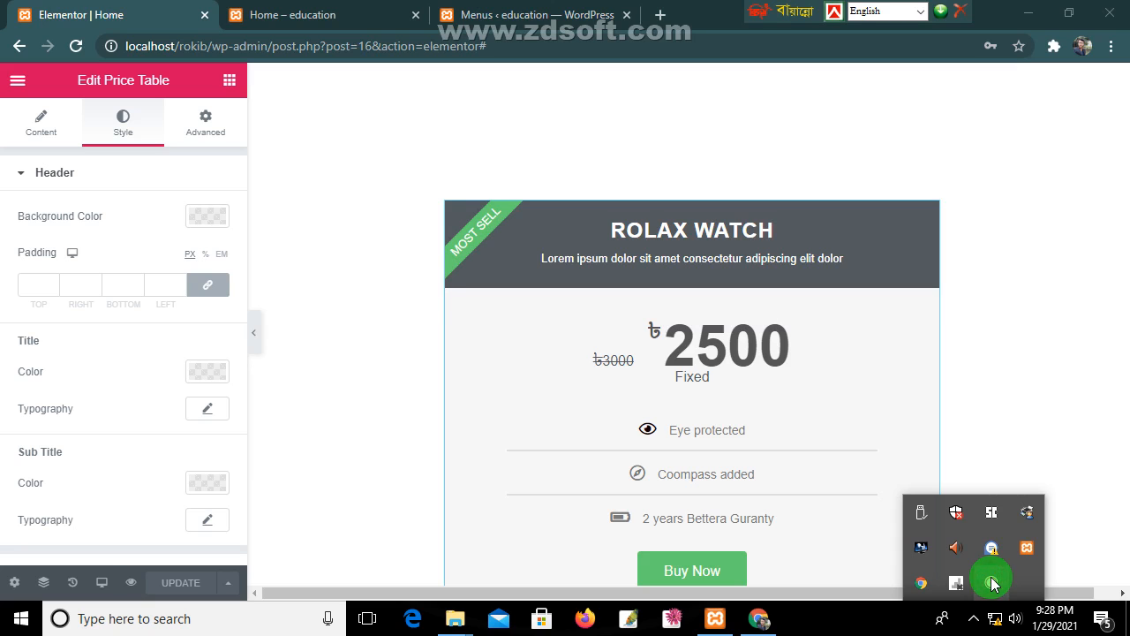
{"action": "left_click", "coordinate": [991, 582]}
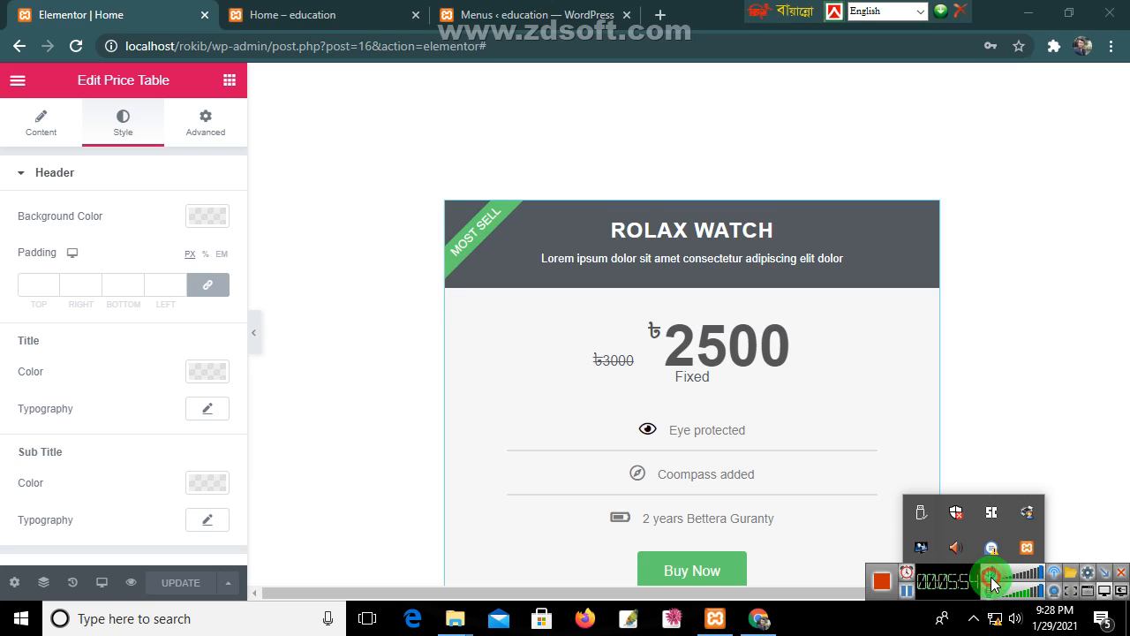
{"action": "left_click", "coordinate": [1047, 386]}
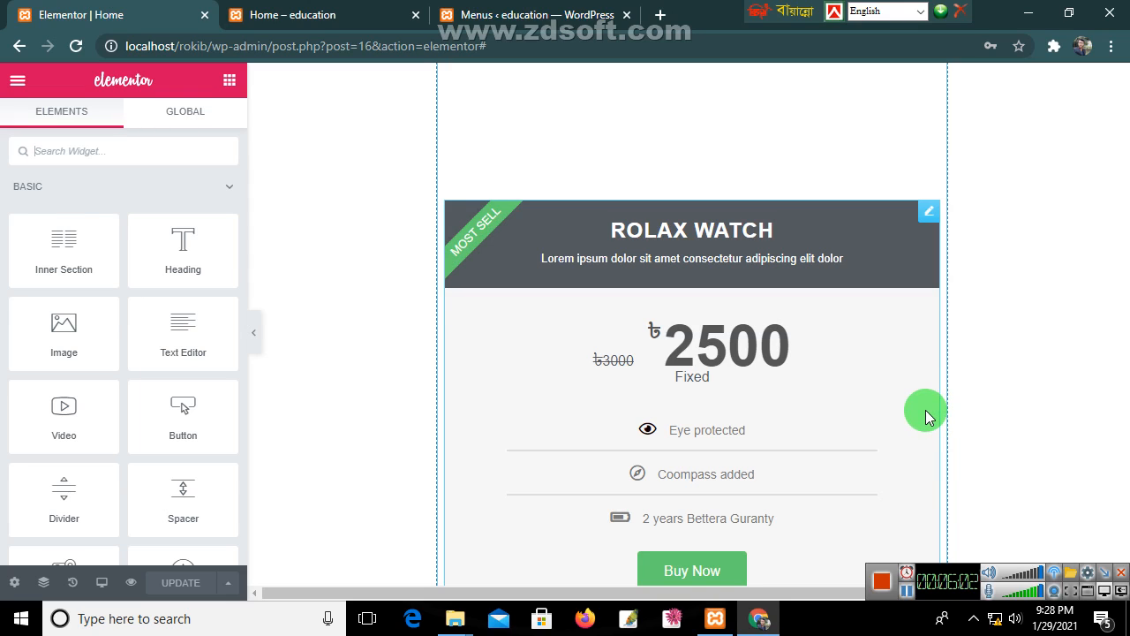
{"action": "scroll", "coordinate": [843, 416], "scroll_direction": "down", "scroll_amount": 1}
{"action": "scroll", "coordinate": [843, 417], "scroll_direction": "down", "scroll_amount": 3}
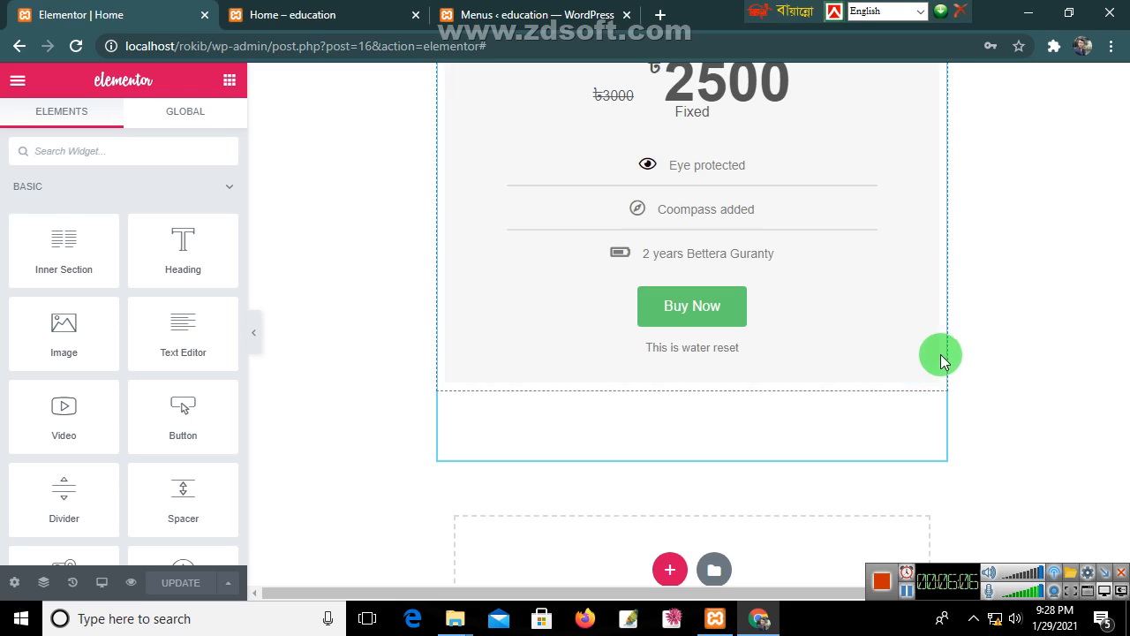
{"action": "scroll", "coordinate": [866, 353], "scroll_direction": "up", "scroll_amount": 4}
{"action": "scroll", "coordinate": [730, 127], "scroll_direction": "up", "scroll_amount": 5}
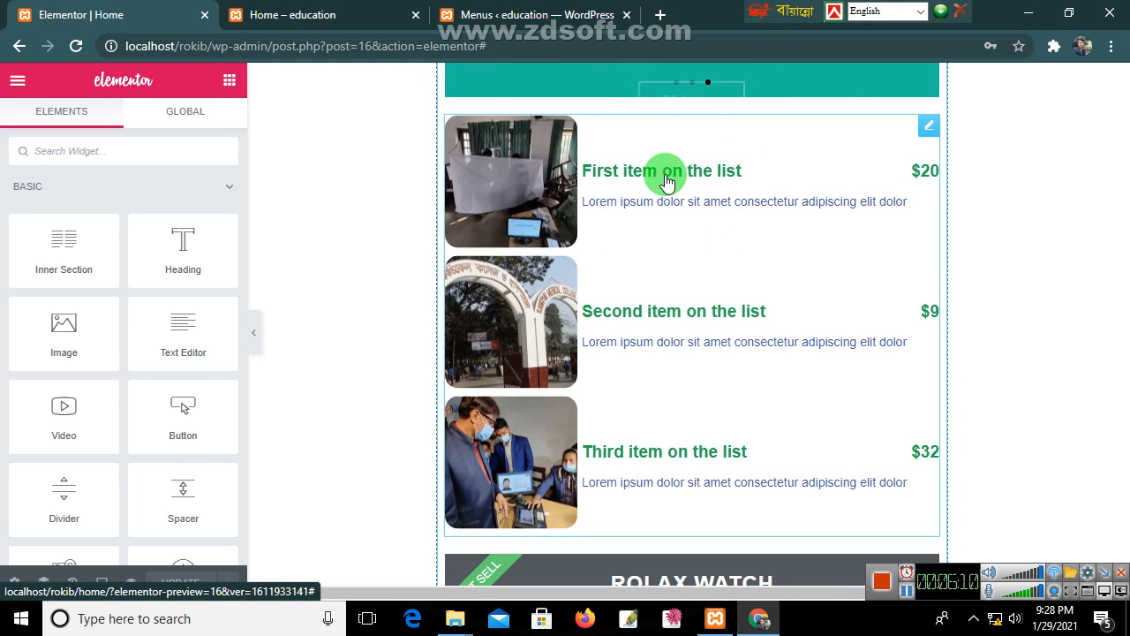
{"action": "scroll", "coordinate": [706, 371], "scroll_direction": "down", "scroll_amount": 5}
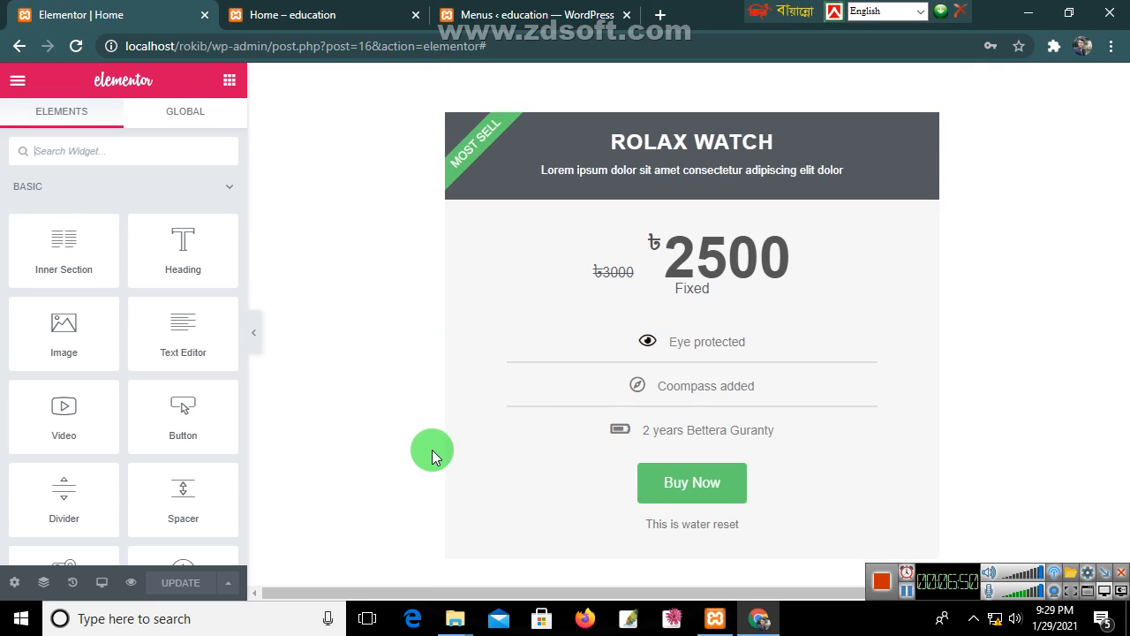
{"action": "scroll", "coordinate": [433, 456], "scroll_direction": "down", "scroll_amount": 1}
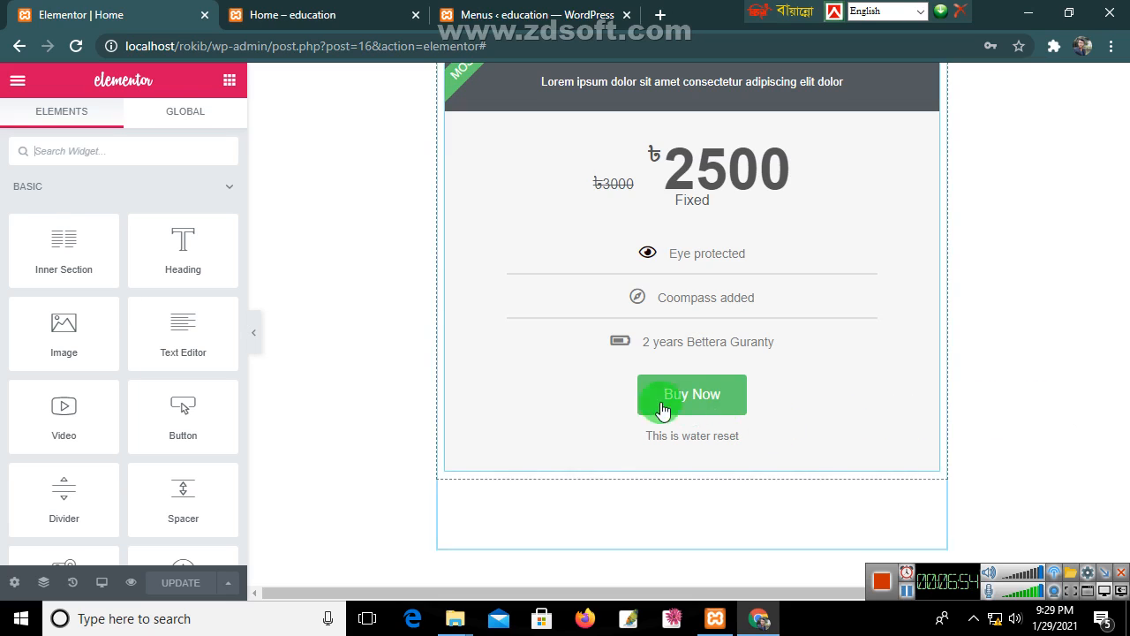
Select the price table on the page and examine its Ribbon and Footer style options, including the button and additional info settings.
{"action": "left_click", "coordinate": [709, 397]}
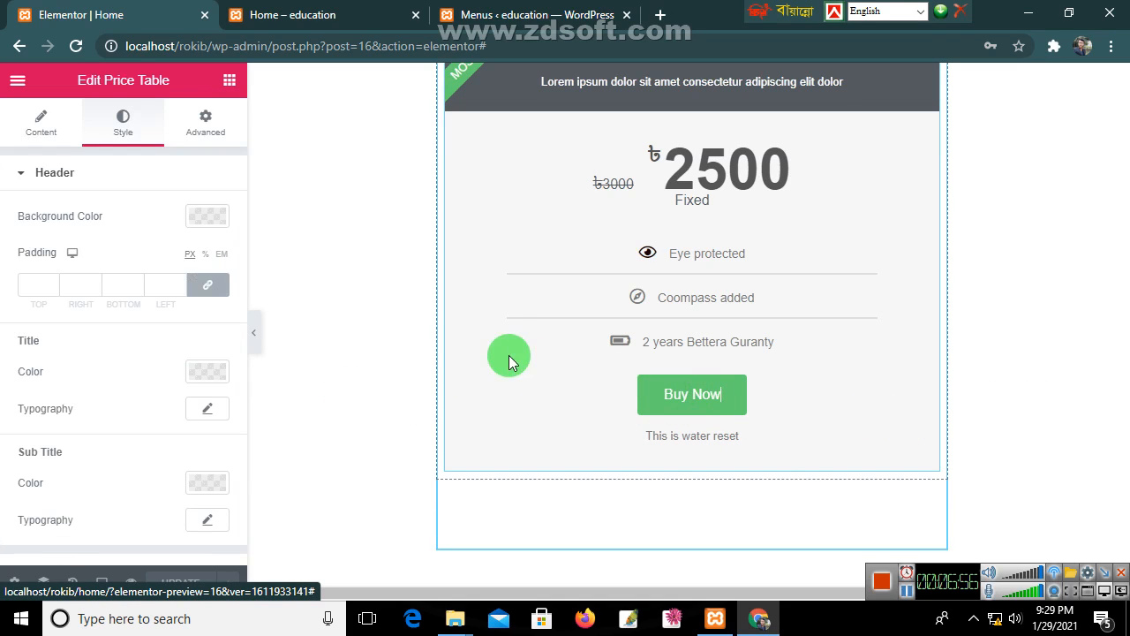
{"action": "scroll", "coordinate": [101, 441], "scroll_direction": "down", "scroll_amount": 3}
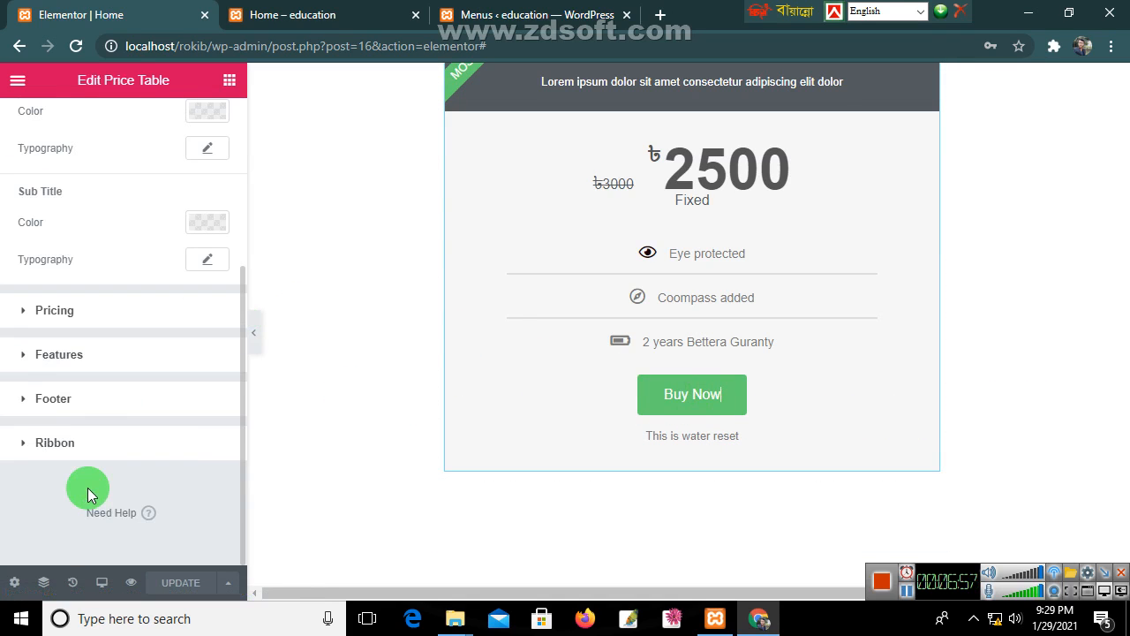
{"action": "left_click", "coordinate": [54, 457]}
{"action": "scroll", "coordinate": [101, 488], "scroll_direction": "down", "scroll_amount": 2}
{"action": "scroll", "coordinate": [76, 309], "scroll_direction": "up", "scroll_amount": 2}
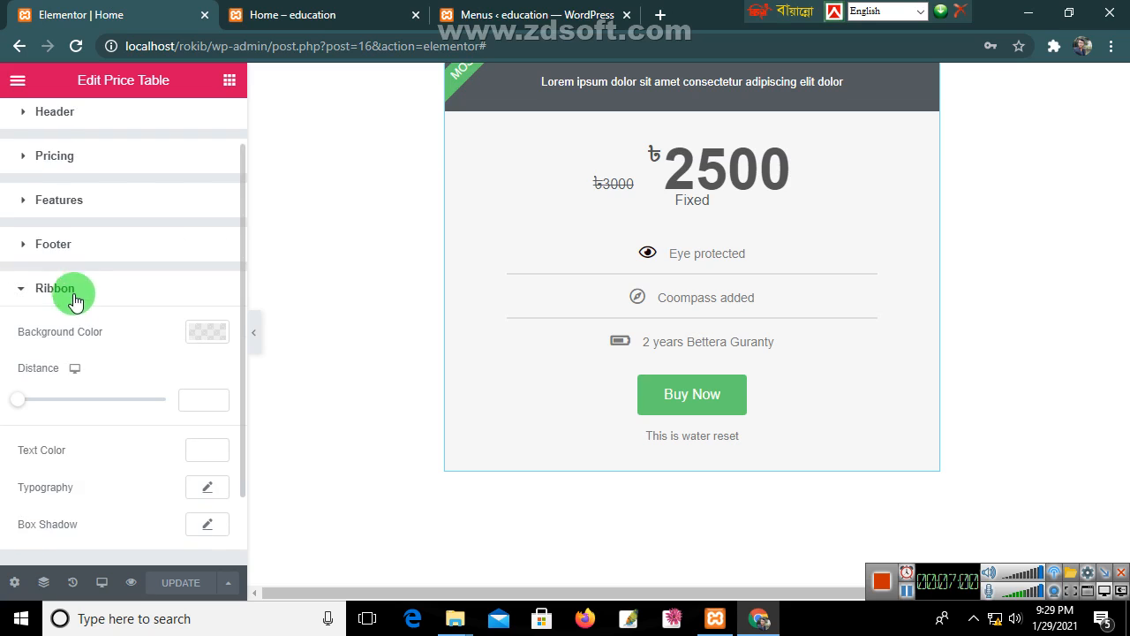
{"action": "left_click", "coordinate": [51, 245]}
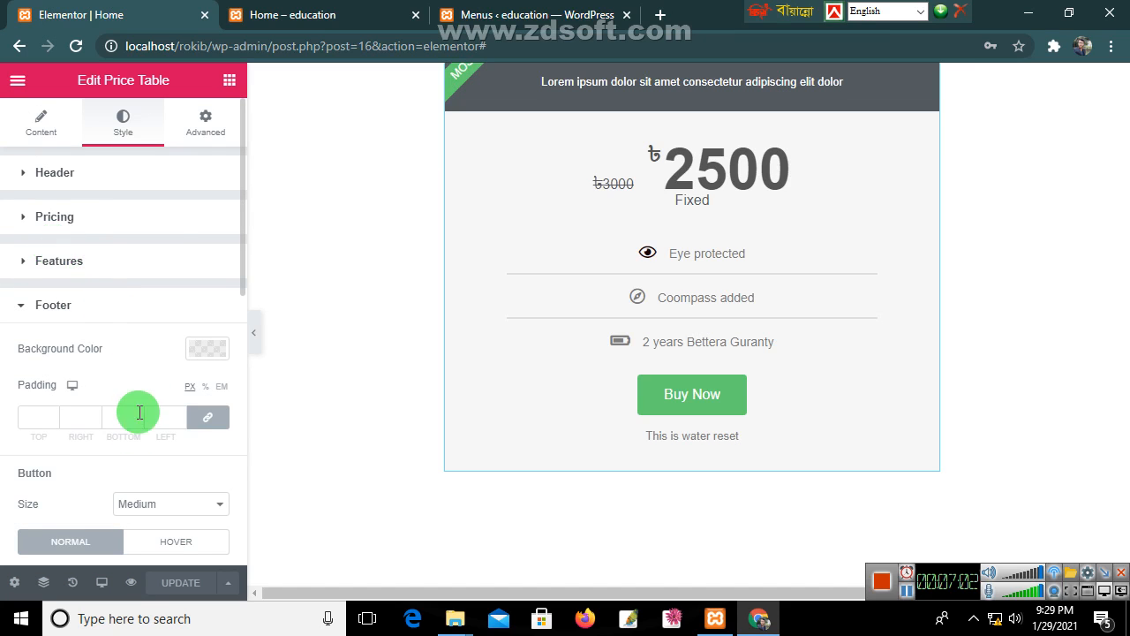
{"action": "scroll", "coordinate": [139, 485], "scroll_direction": "down", "scroll_amount": 1}
{"action": "scroll", "coordinate": [116, 386], "scroll_direction": "up", "scroll_amount": 1}
{"action": "scroll", "coordinate": [117, 402], "scroll_direction": "down", "scroll_amount": 3}
{"action": "scroll", "coordinate": [115, 403], "scroll_direction": "down", "scroll_amount": 4}
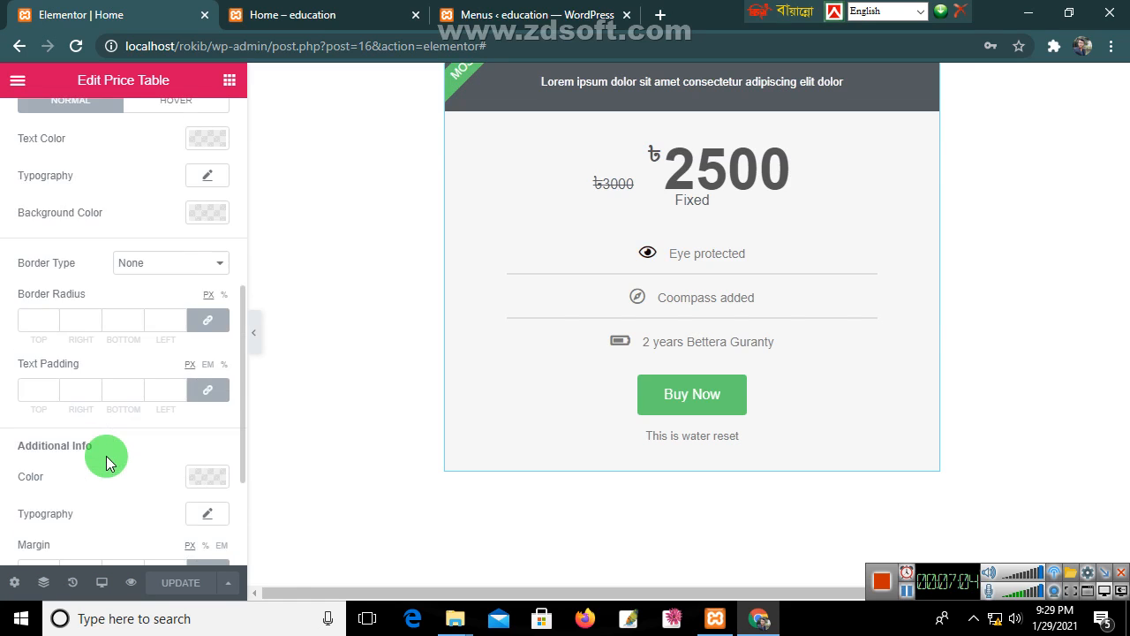
{"action": "scroll", "coordinate": [120, 342], "scroll_direction": "up", "scroll_amount": 1}
{"action": "scroll", "coordinate": [119, 336], "scroll_direction": "up", "scroll_amount": 5}
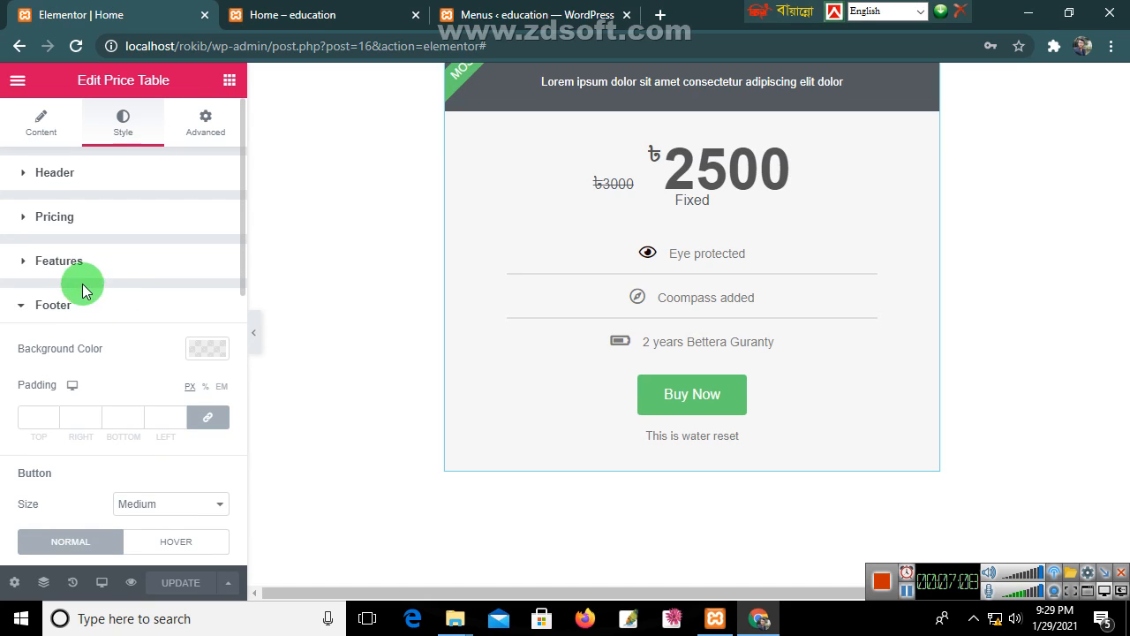
Examine the price table's Features style options, from background and alignment to the divider settings.
{"action": "left_click", "coordinate": [37, 262]}
{"action": "scroll", "coordinate": [63, 319], "scroll_direction": "down", "scroll_amount": 6}
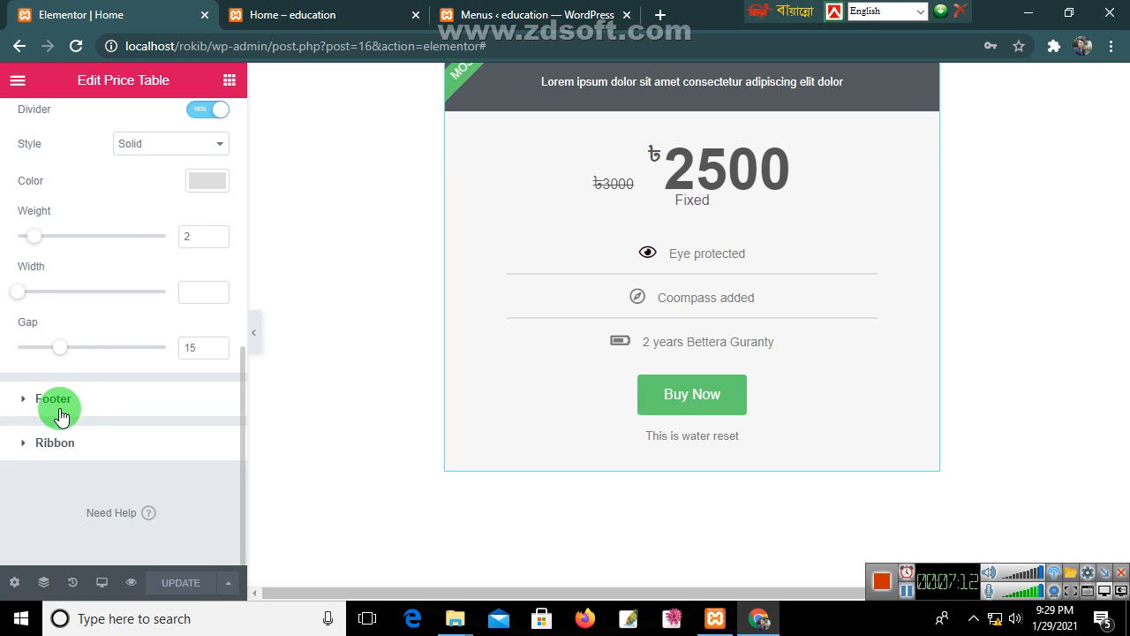
{"action": "scroll", "coordinate": [56, 405], "scroll_direction": "up", "scroll_amount": 5}
{"action": "scroll", "coordinate": [378, 348], "scroll_direction": "up", "scroll_amount": 4}
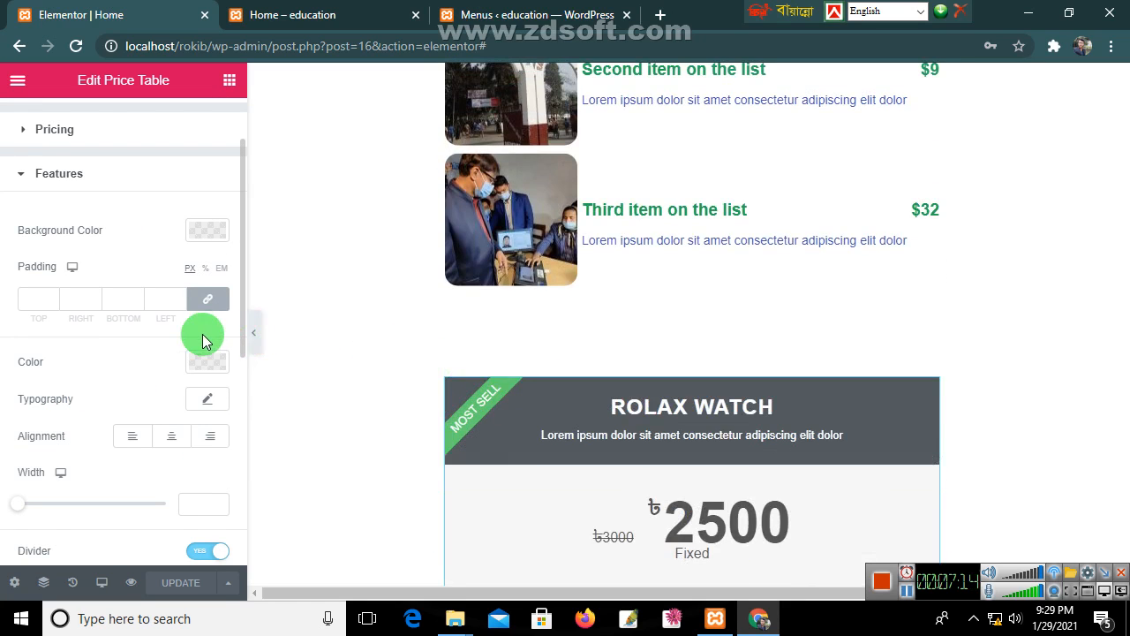
Open the price table's Footer content settings and place the cursor in the button's link field.
{"action": "scroll", "coordinate": [202, 335], "scroll_direction": "up", "scroll_amount": 1}
{"action": "left_click", "coordinate": [29, 127]}
{"action": "scroll", "coordinate": [96, 378], "scroll_direction": "down", "scroll_amount": 1}
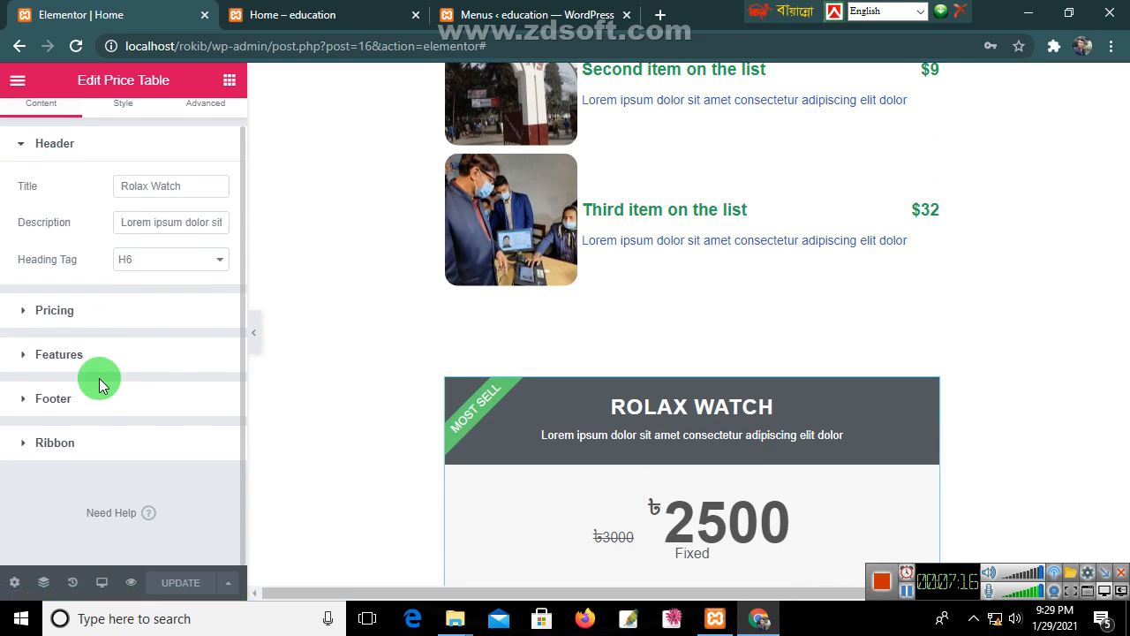
{"action": "left_click", "coordinate": [67, 404]}
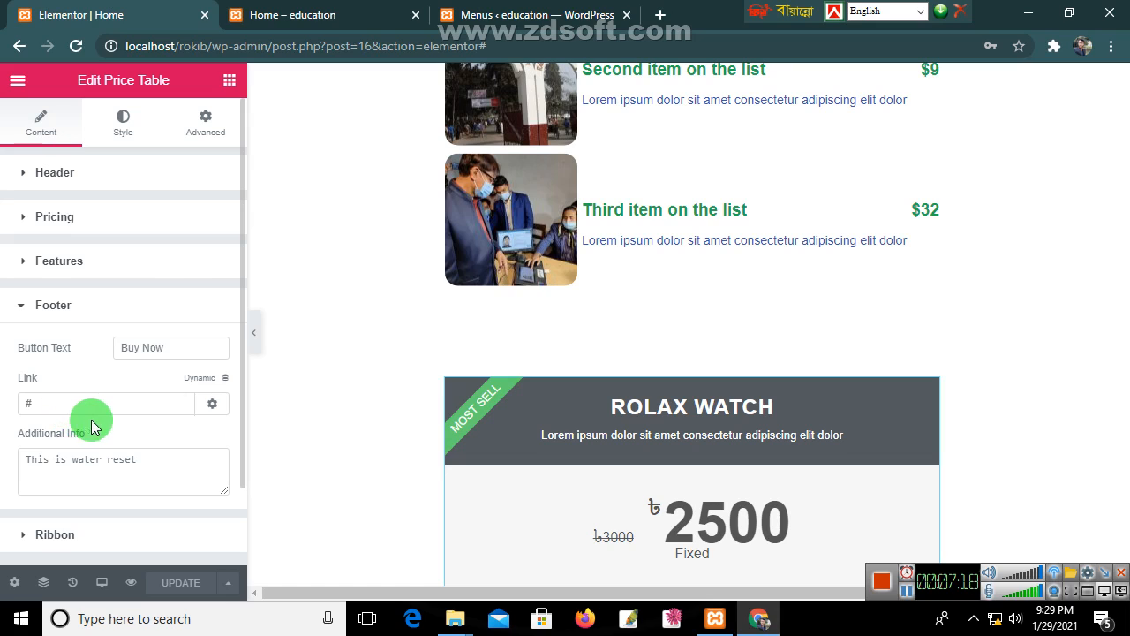
{"action": "left_click", "coordinate": [93, 402]}
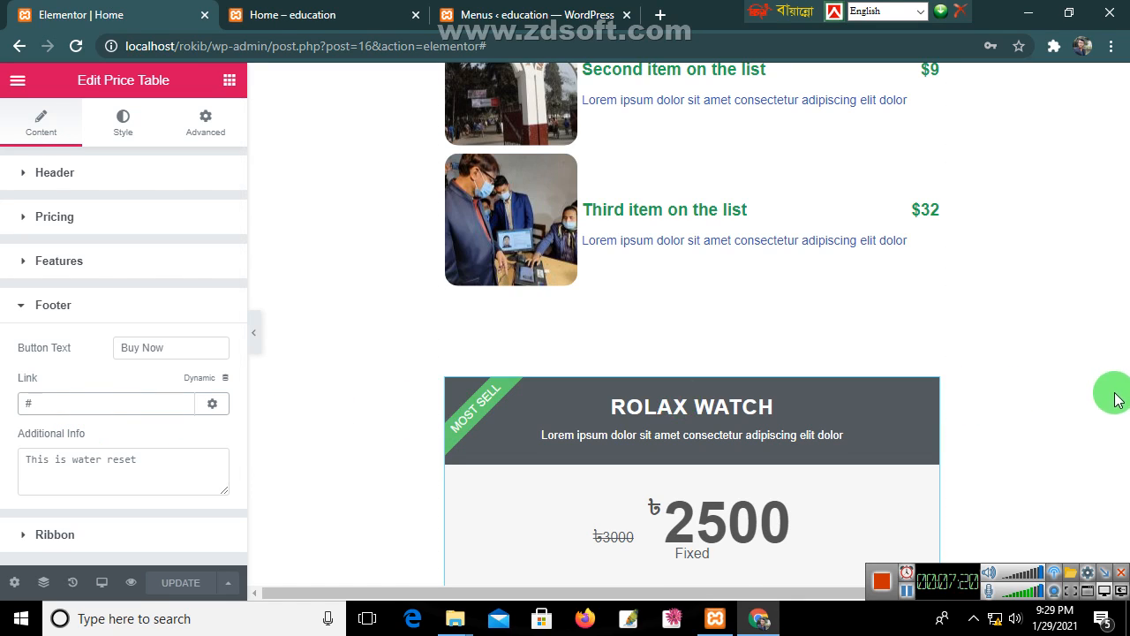
{"action": "scroll", "coordinate": [1099, 379], "scroll_direction": "down", "scroll_amount": 2}
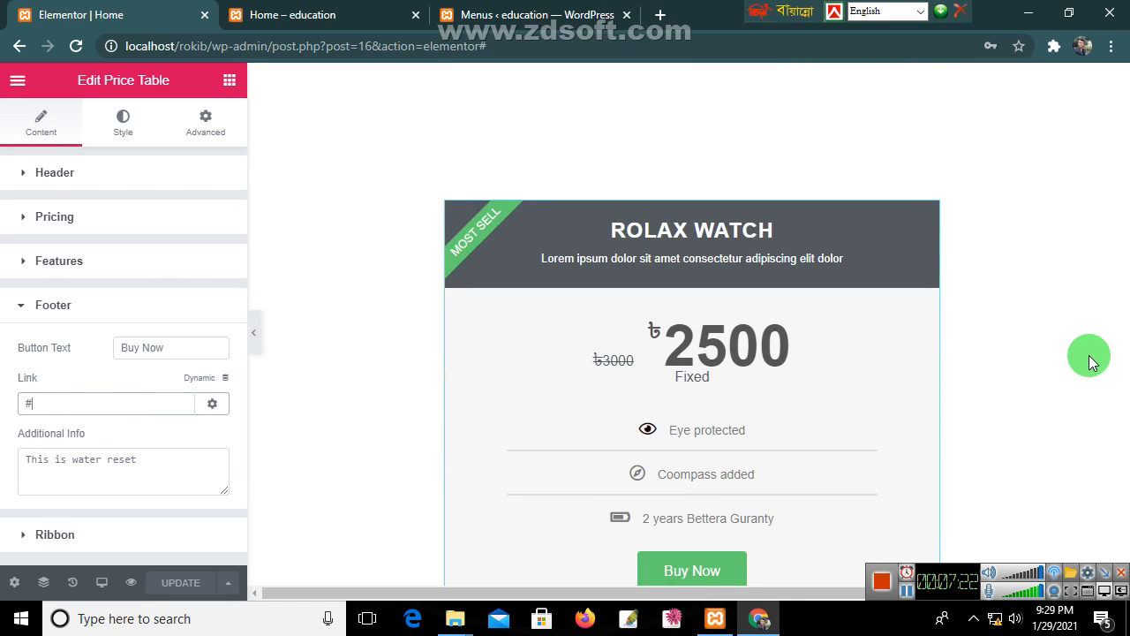